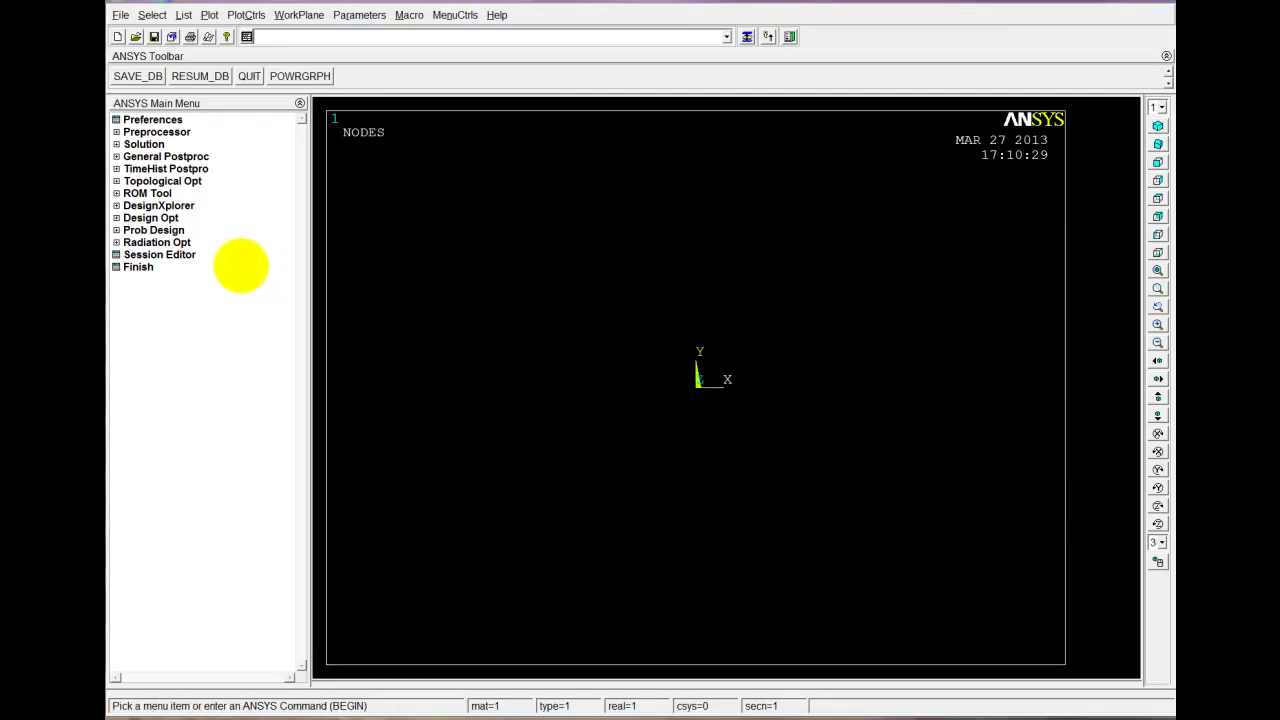
# Add element type 1 as PLANE183, the Solid 8 node 183 element.
pyautogui.click(130, 133)
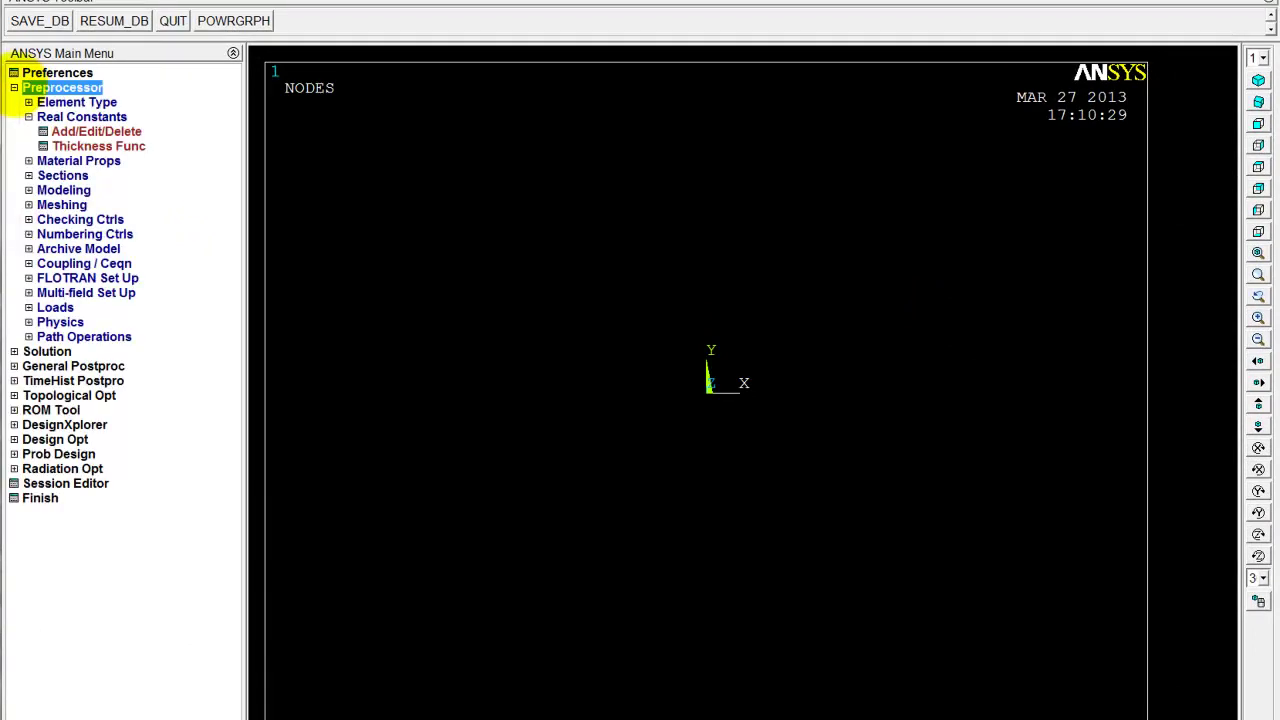
pyautogui.click(30, 102)
pyautogui.click(90, 117)
pyautogui.click(103, 290)
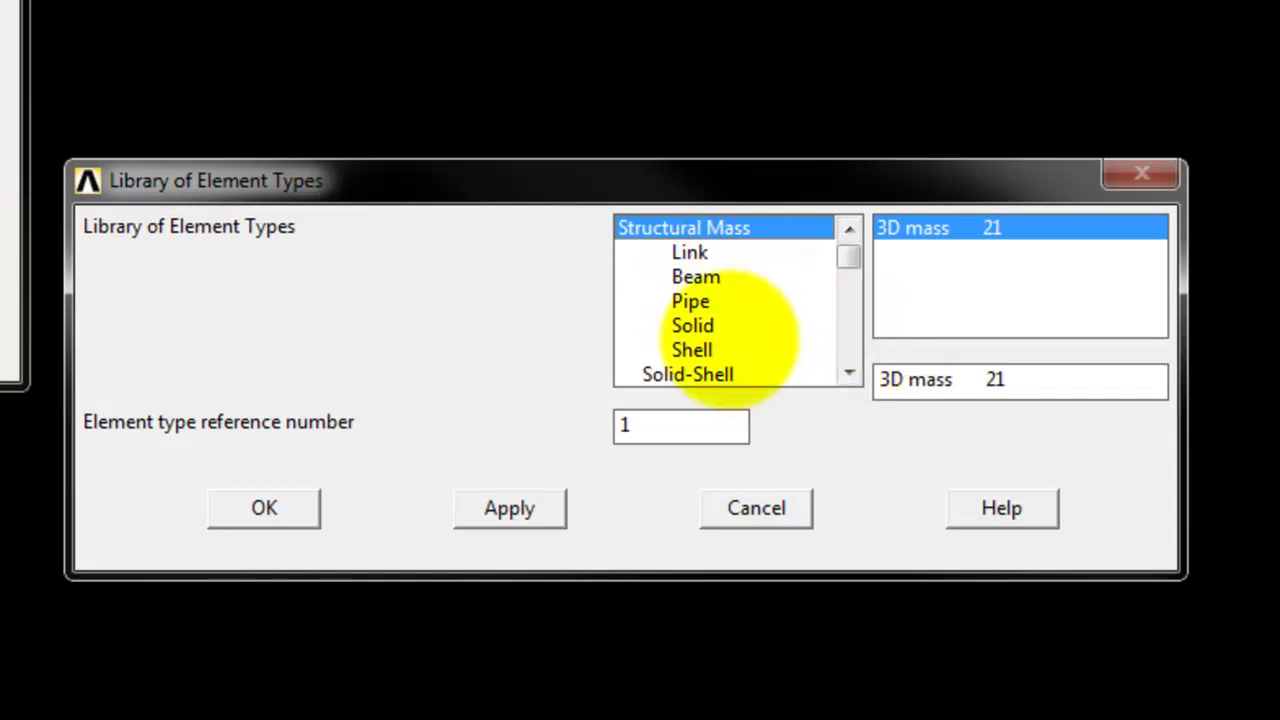
pyautogui.click(718, 325)
pyautogui.click(1080, 252)
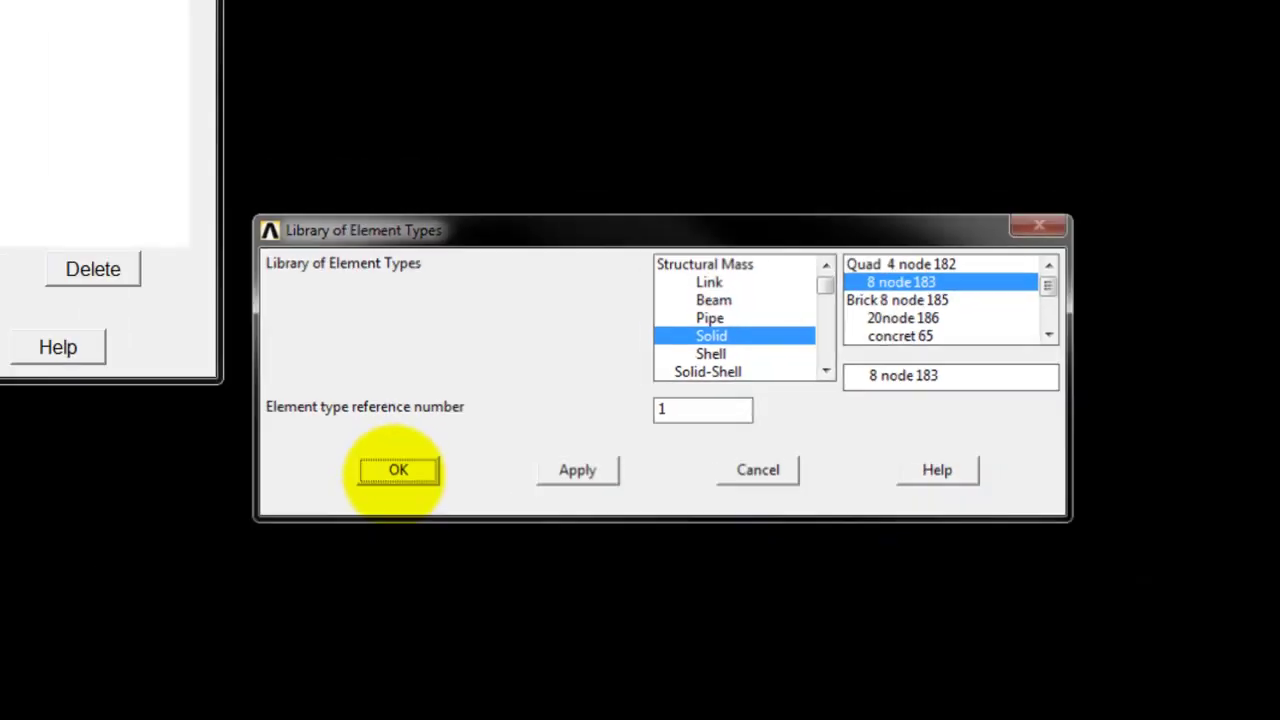
pyautogui.click(264, 508)
# Set PLANE183's element behaviour to plane stress with thickness.
pyautogui.click(296, 316)
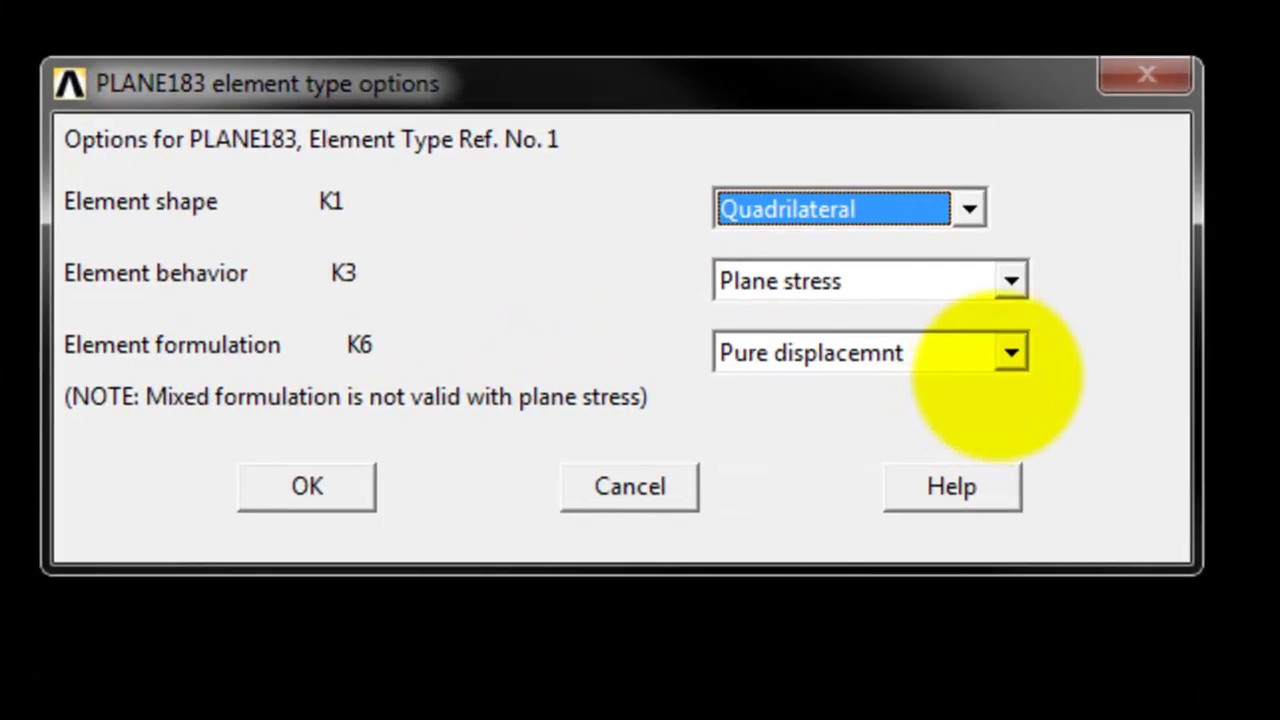
pyautogui.click(1012, 281)
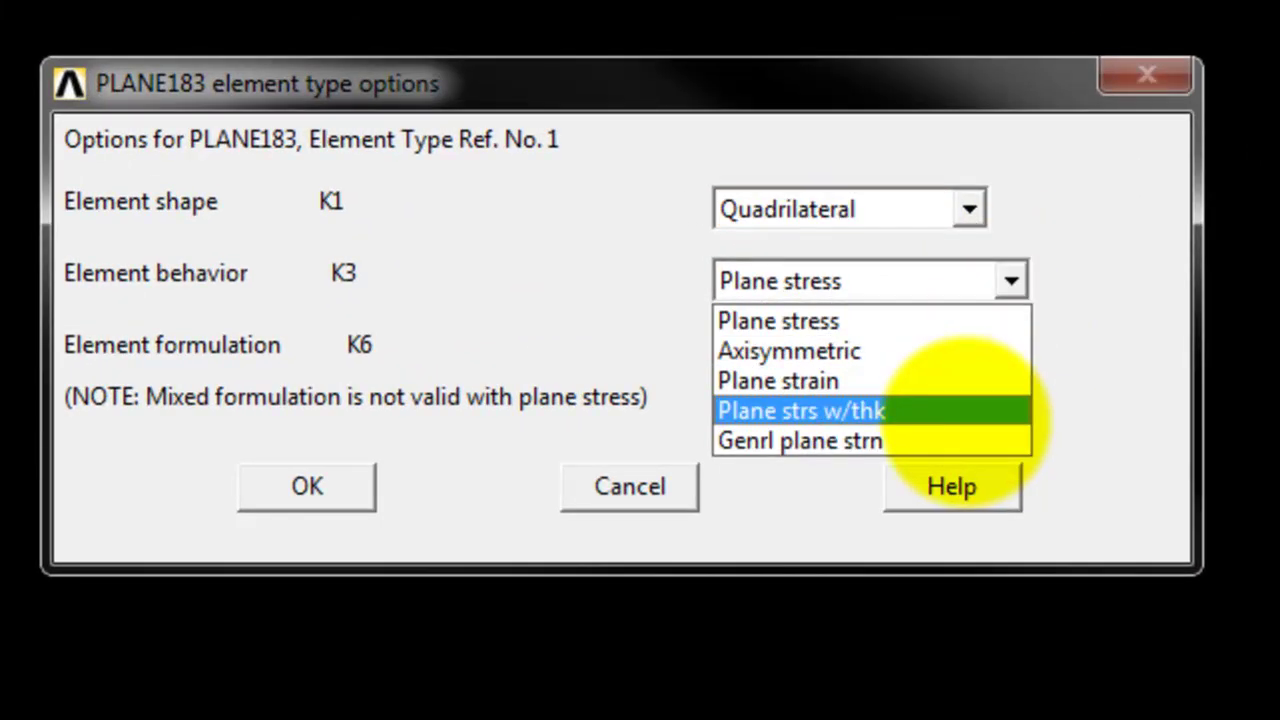
pyautogui.click(935, 408)
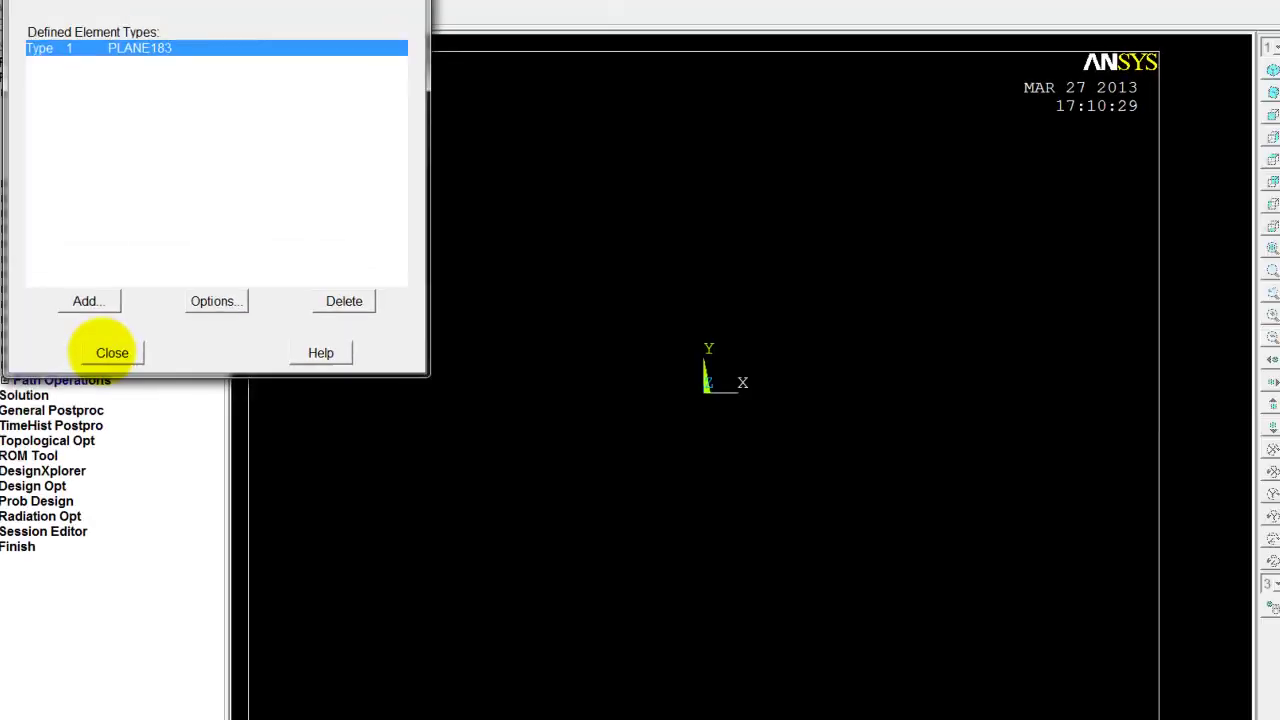
# Create real constant set 1 for PLANE183 with thickness THK 0.001.
pyautogui.click(5, 168)
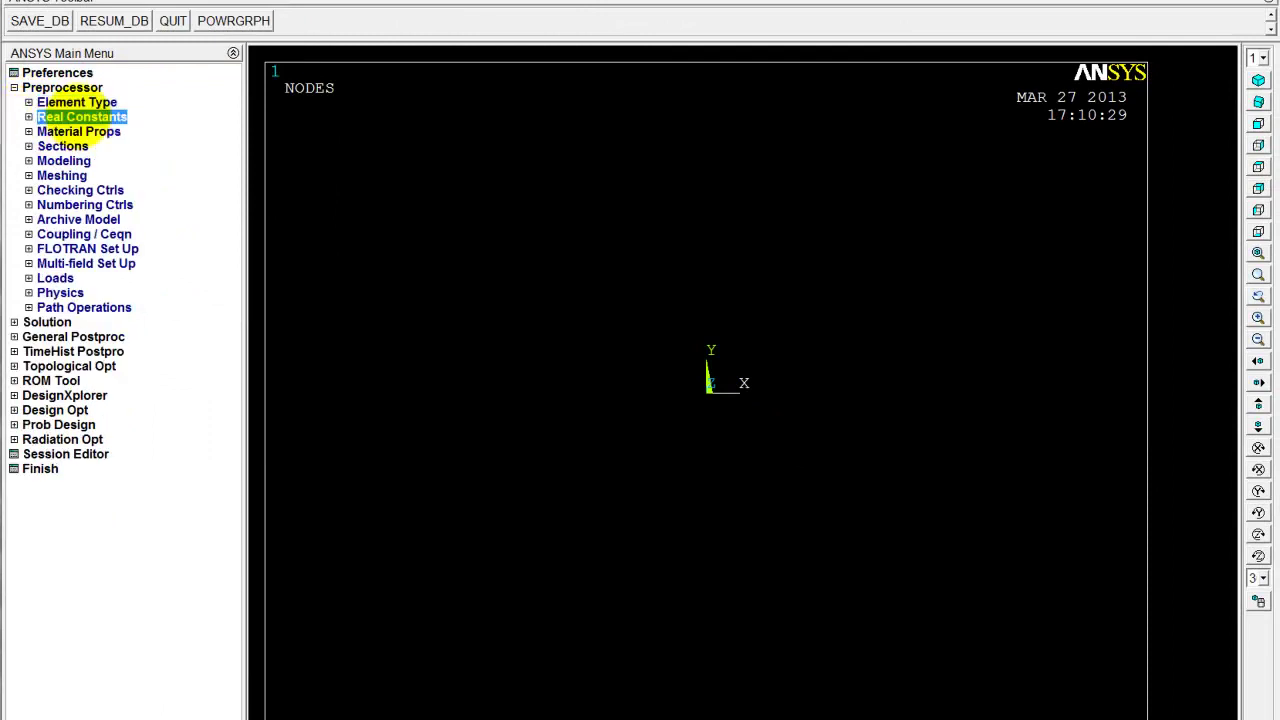
pyautogui.click(80, 117)
pyautogui.click(92, 131)
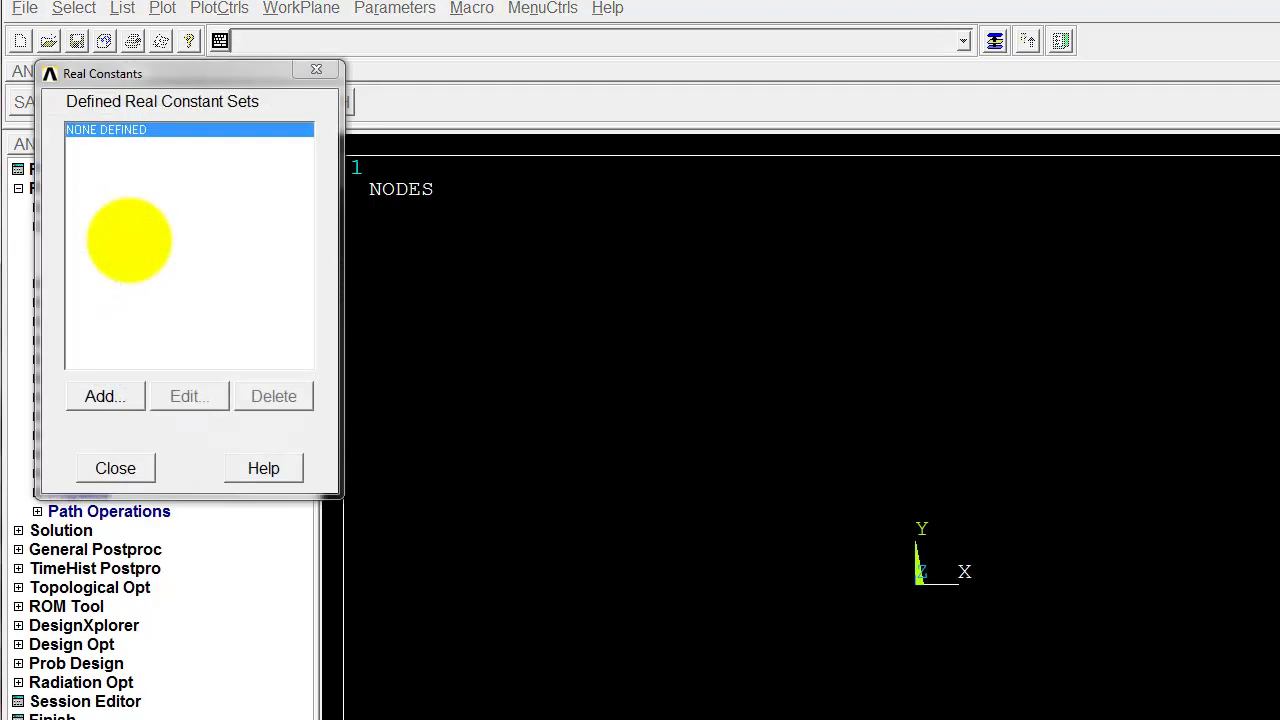
pyautogui.click(100, 392)
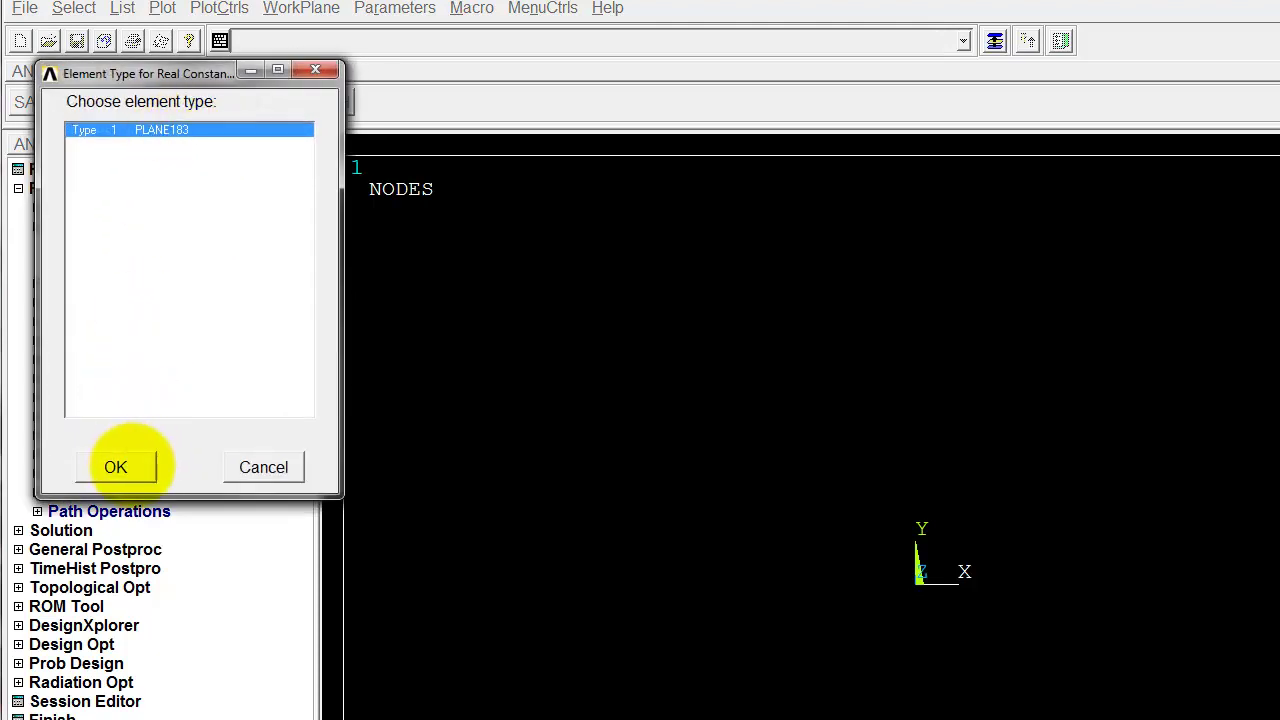
pyautogui.click(115, 467)
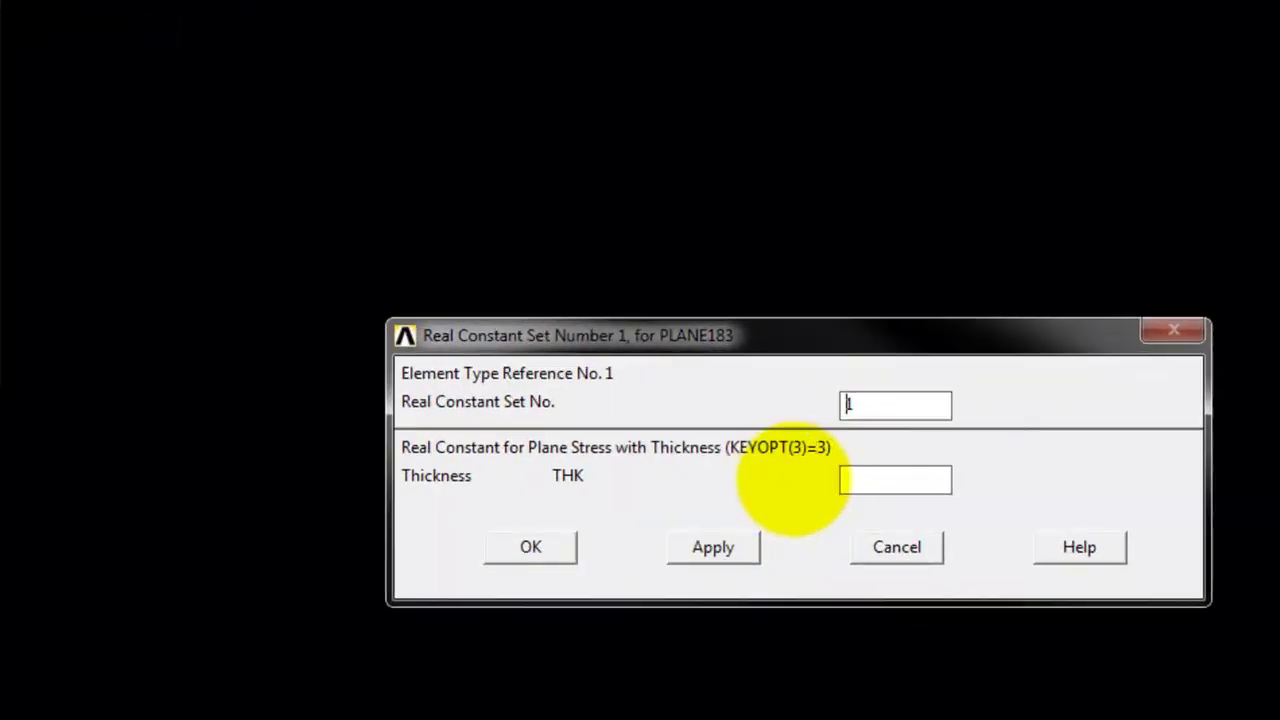
pyautogui.click(874, 479)
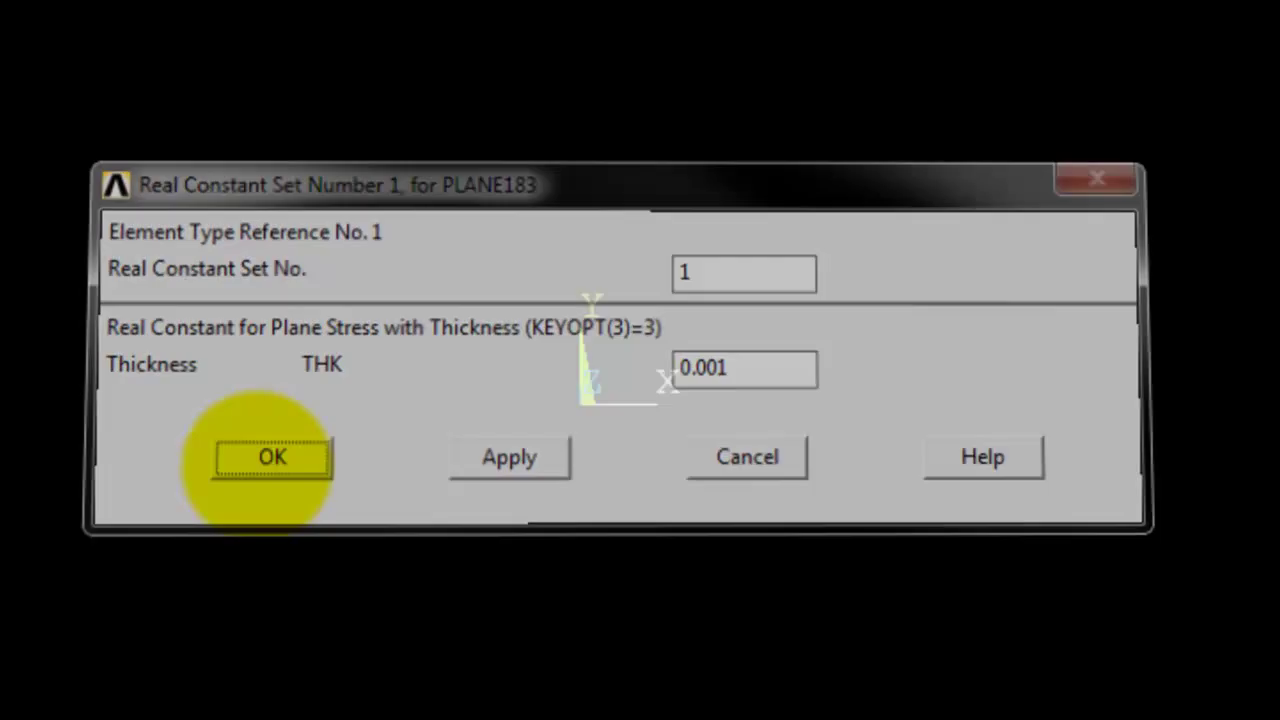
pyautogui.click(258, 460)
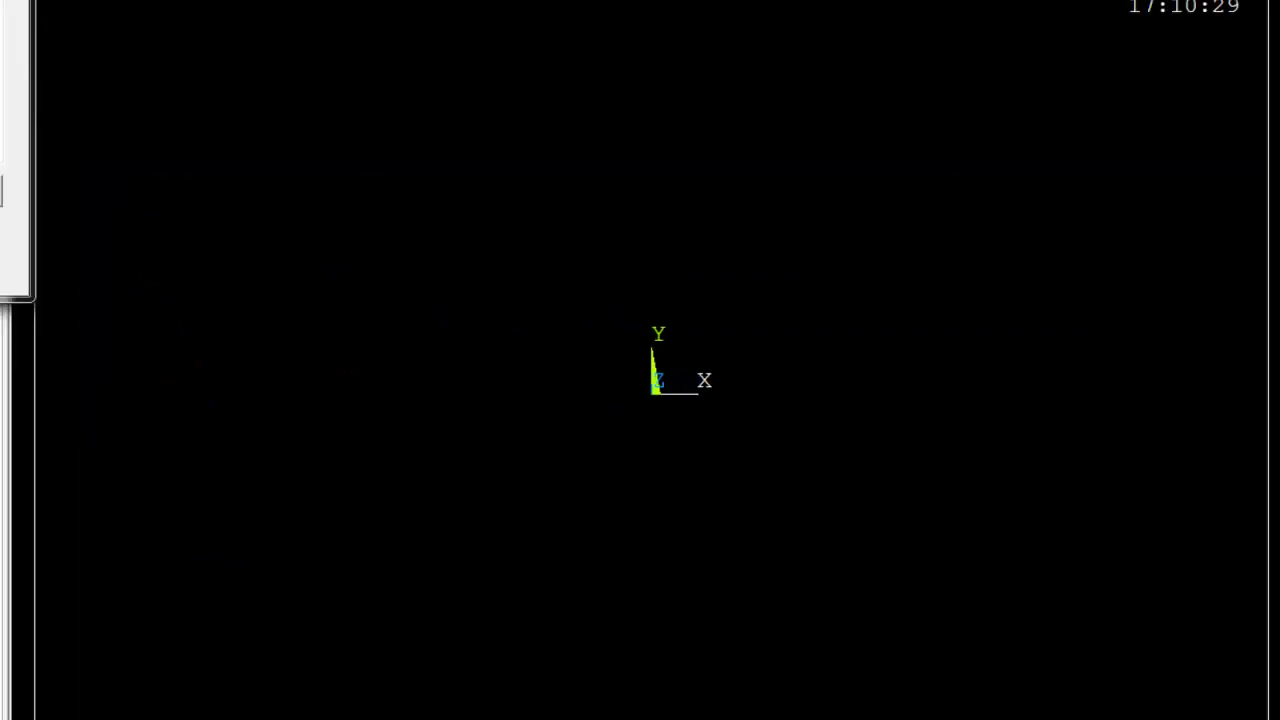
pyautogui.click(177, 309)
pyautogui.click(128, 156)
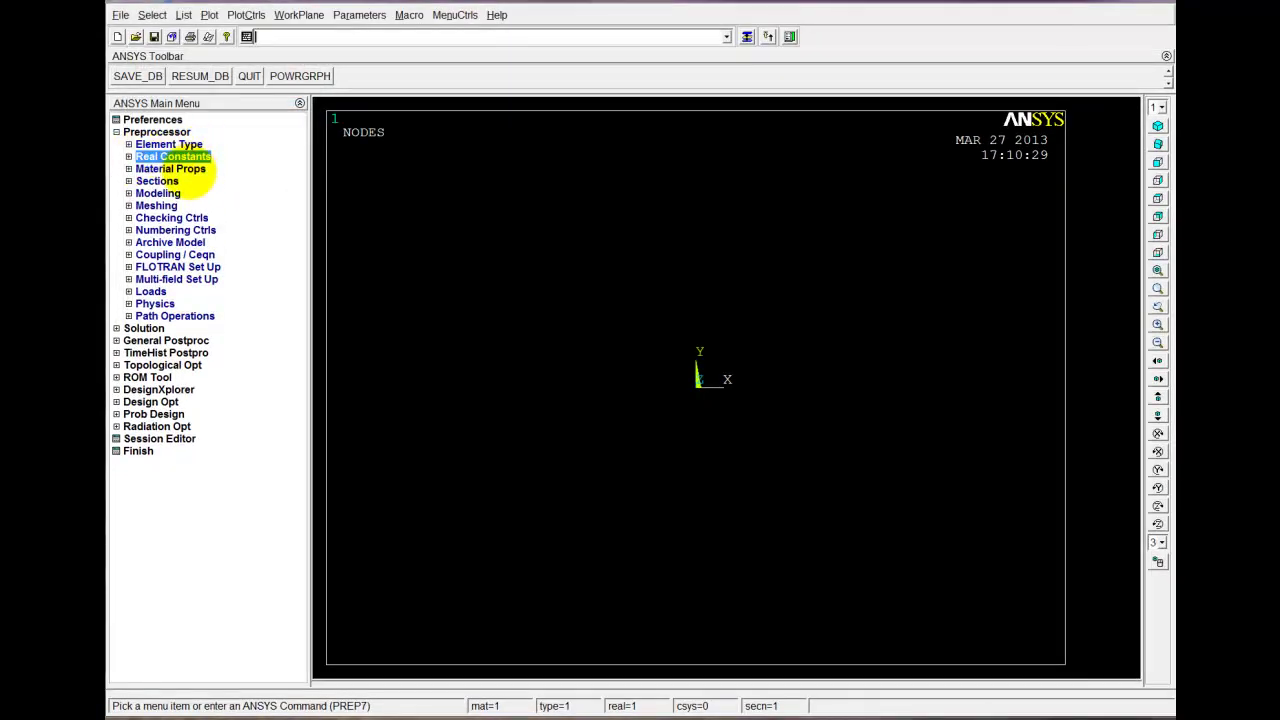
# Define material 1 as Structural linear elastic isotropic with EX 210e9 and PRXY 0.3.
pyautogui.click(200, 168)
pyautogui.doubleClick(205, 217)
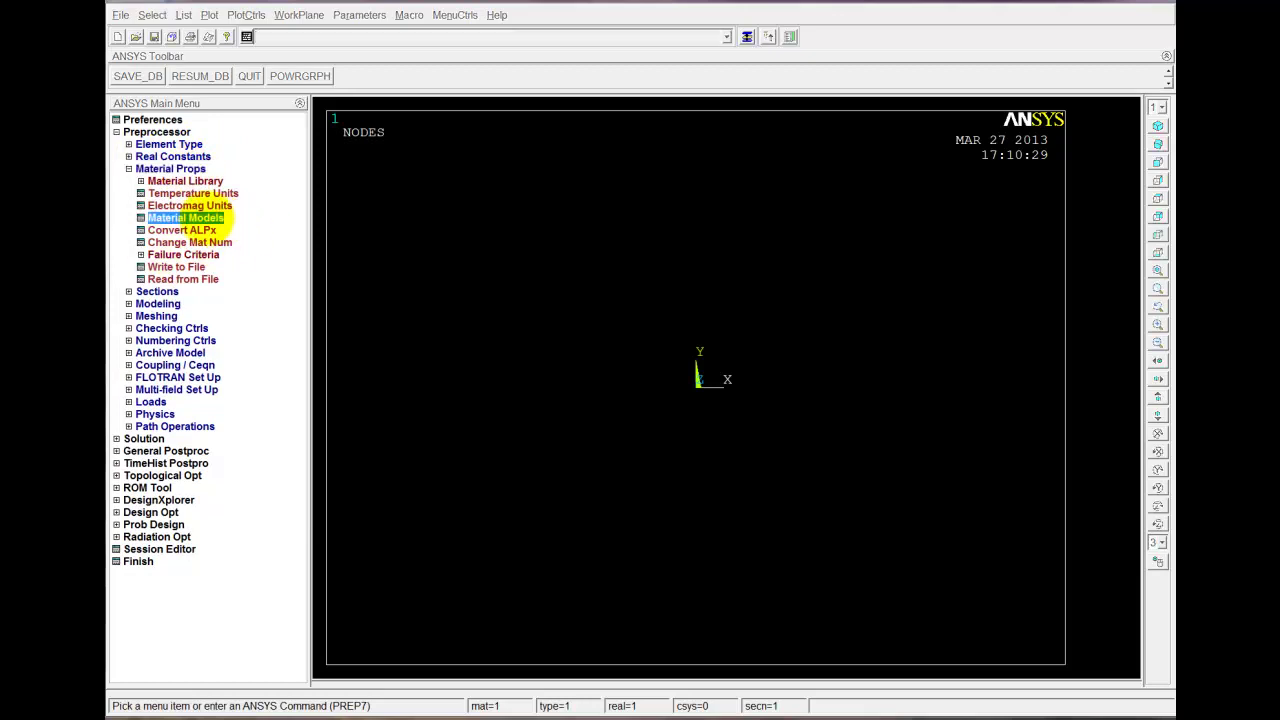
pyautogui.doubleClick(740, 339)
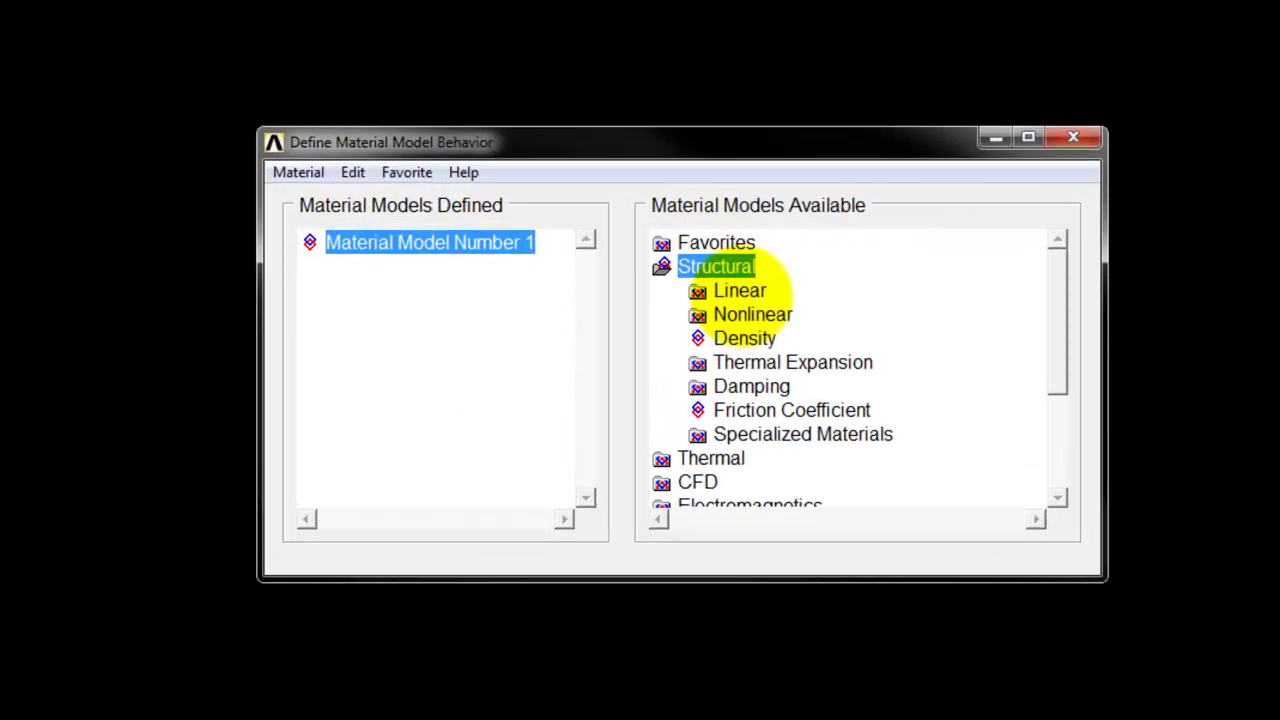
pyautogui.doubleClick(745, 290)
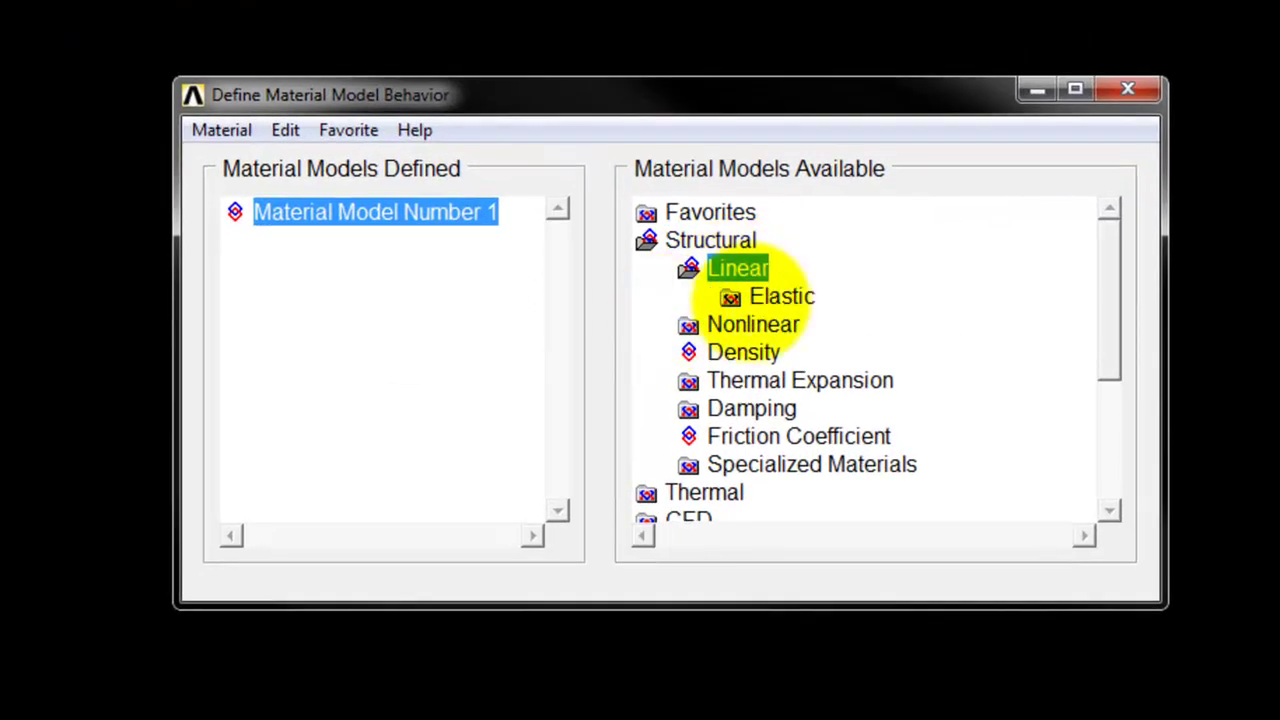
pyautogui.doubleClick(776, 312)
pyautogui.click(793, 337)
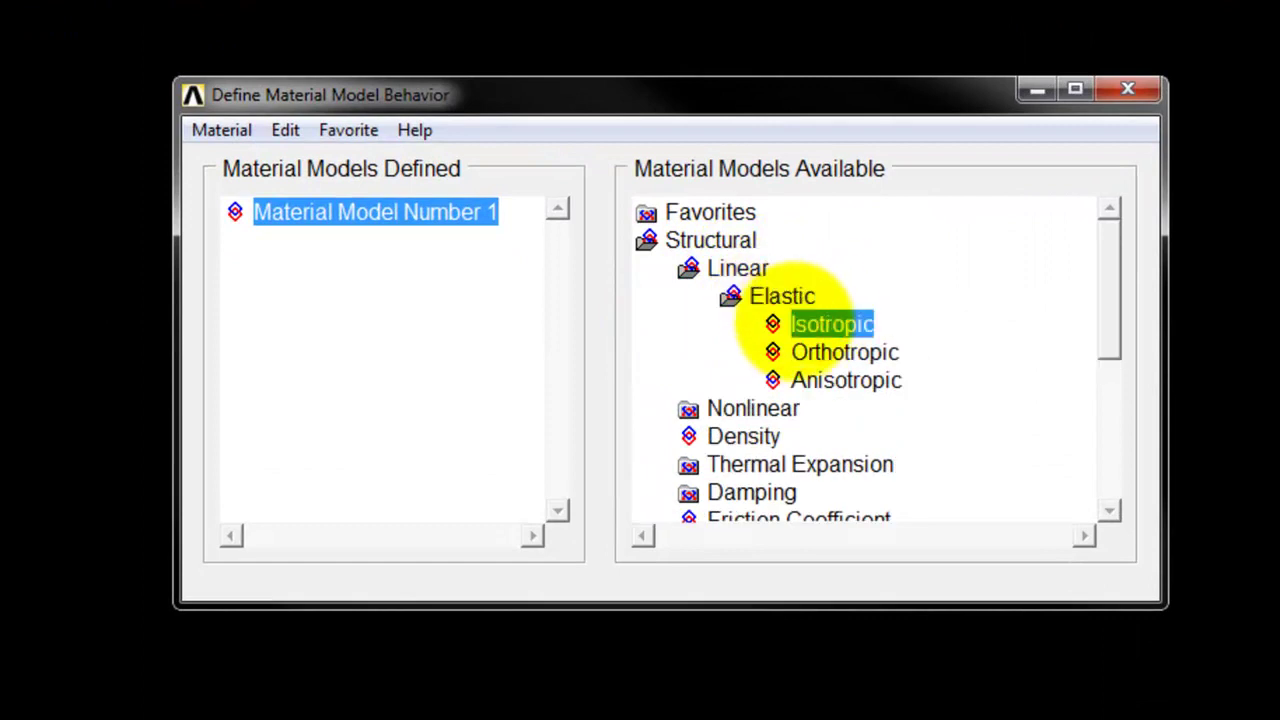
pyautogui.doubleClick(800, 322)
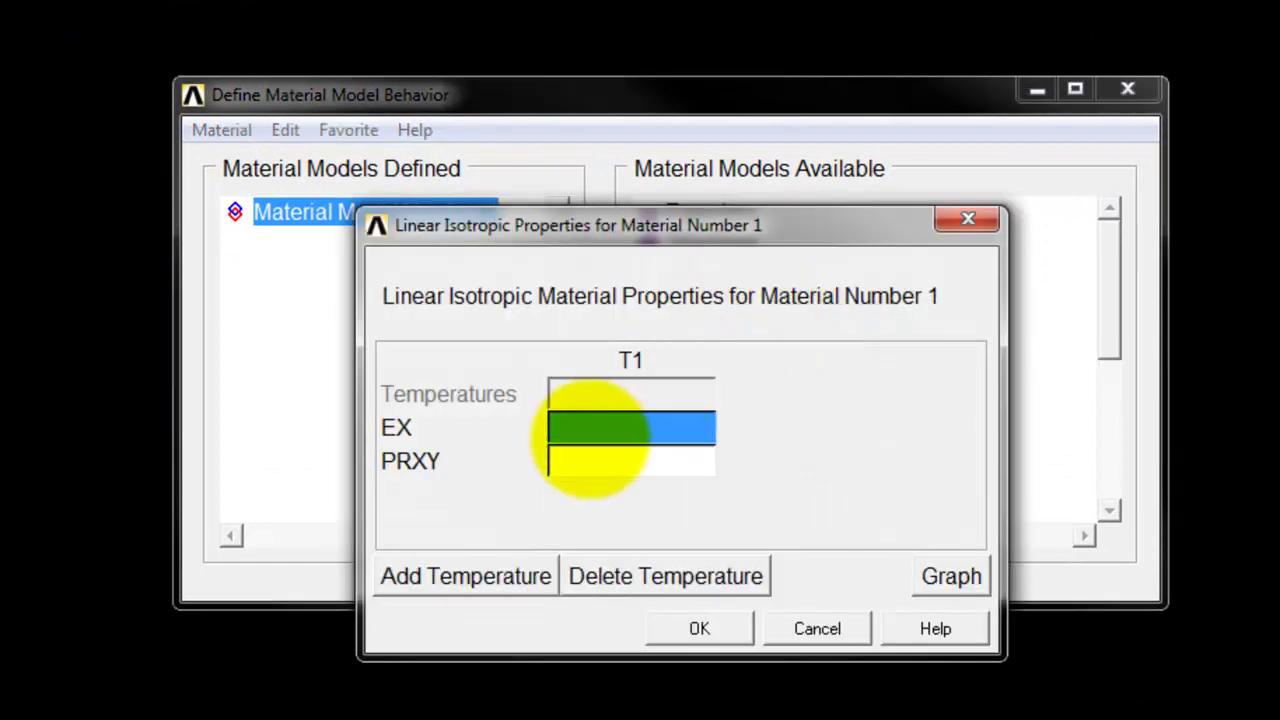
pyautogui.write('210e9')
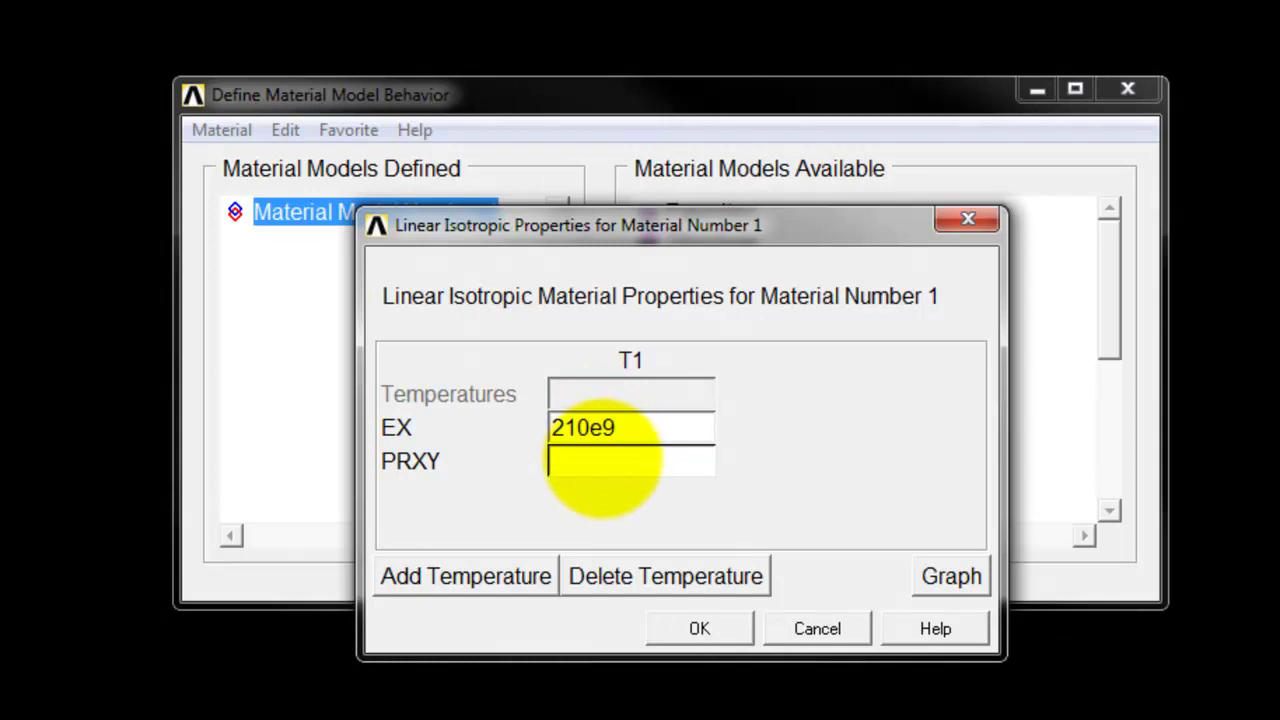
pyautogui.click(606, 460)
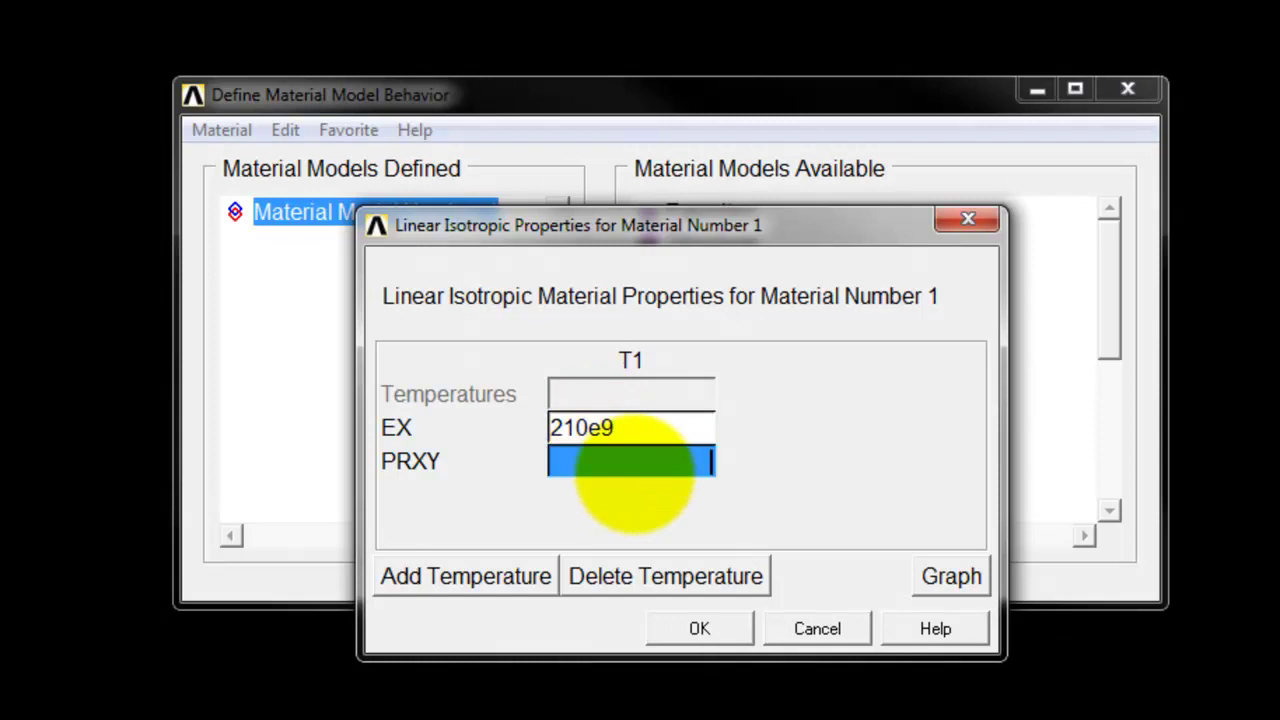
pyautogui.write('0.3')
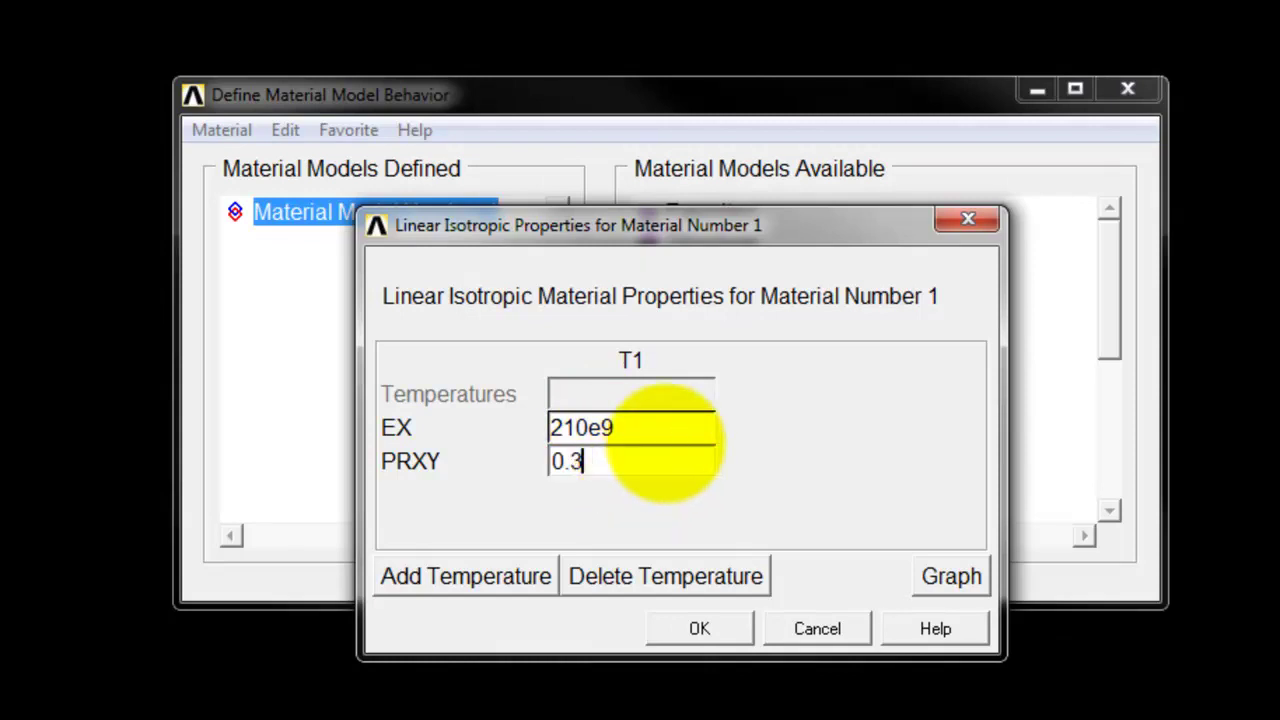
pyautogui.click(699, 628)
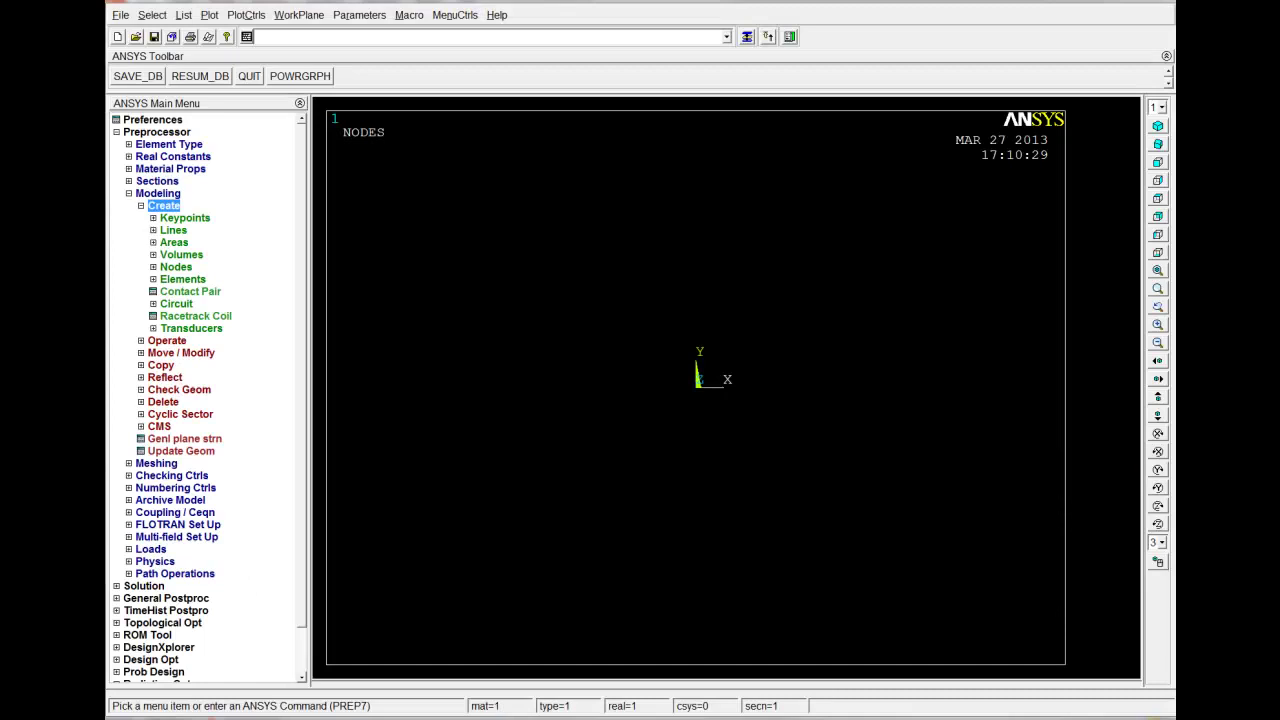
# Create a rectangle at WP X 0, WP Y 0 with width 0.1 and height 0.1.
pyautogui.click(162, 242)
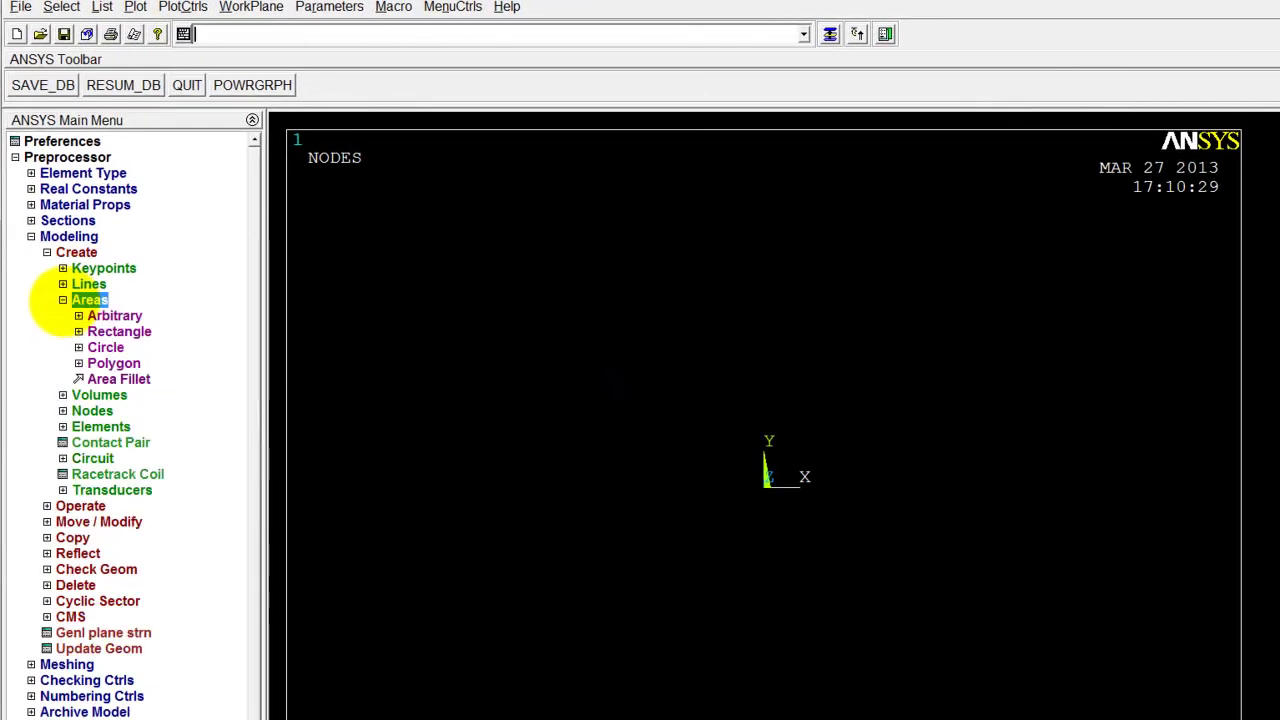
pyautogui.click(117, 331)
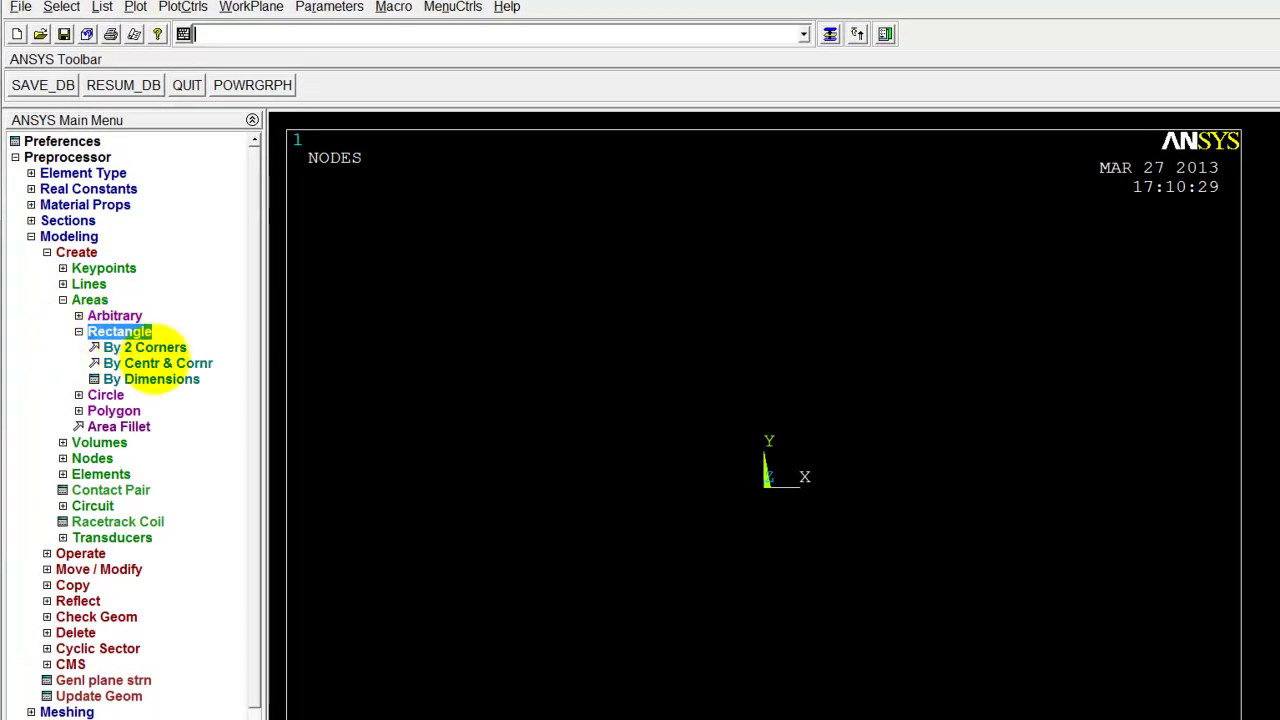
pyautogui.click(148, 347)
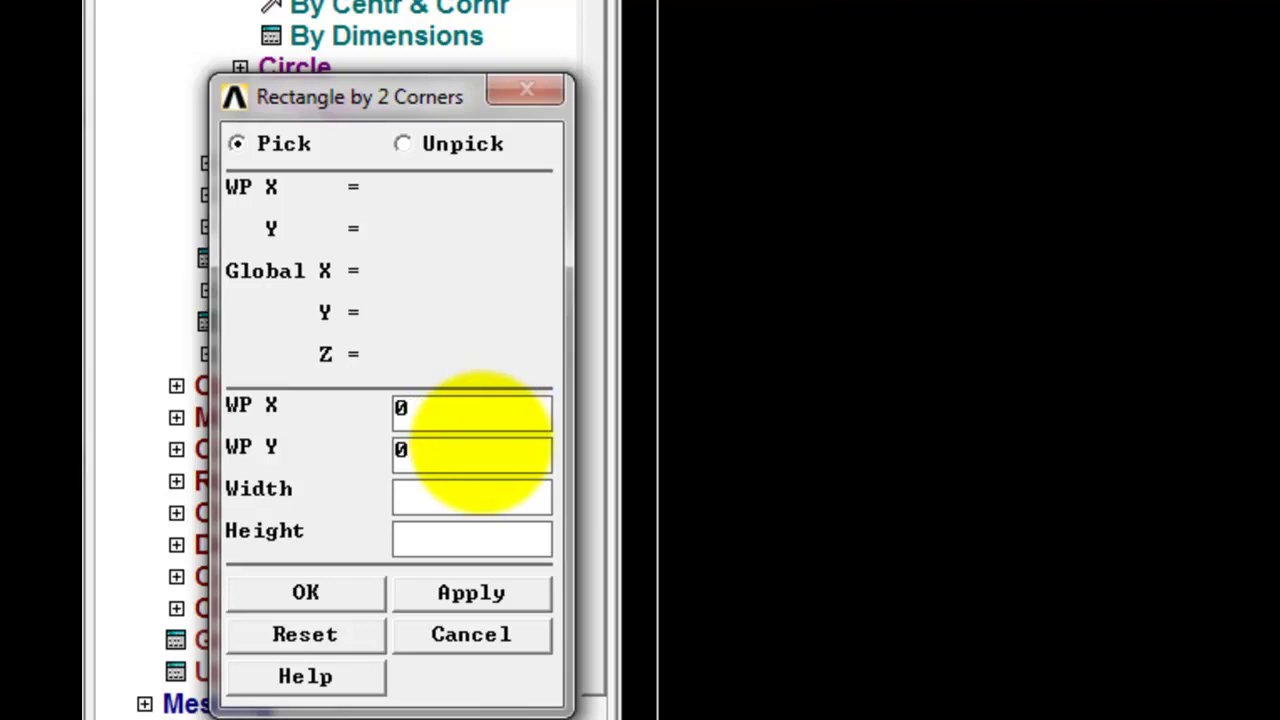
pyautogui.click(478, 449)
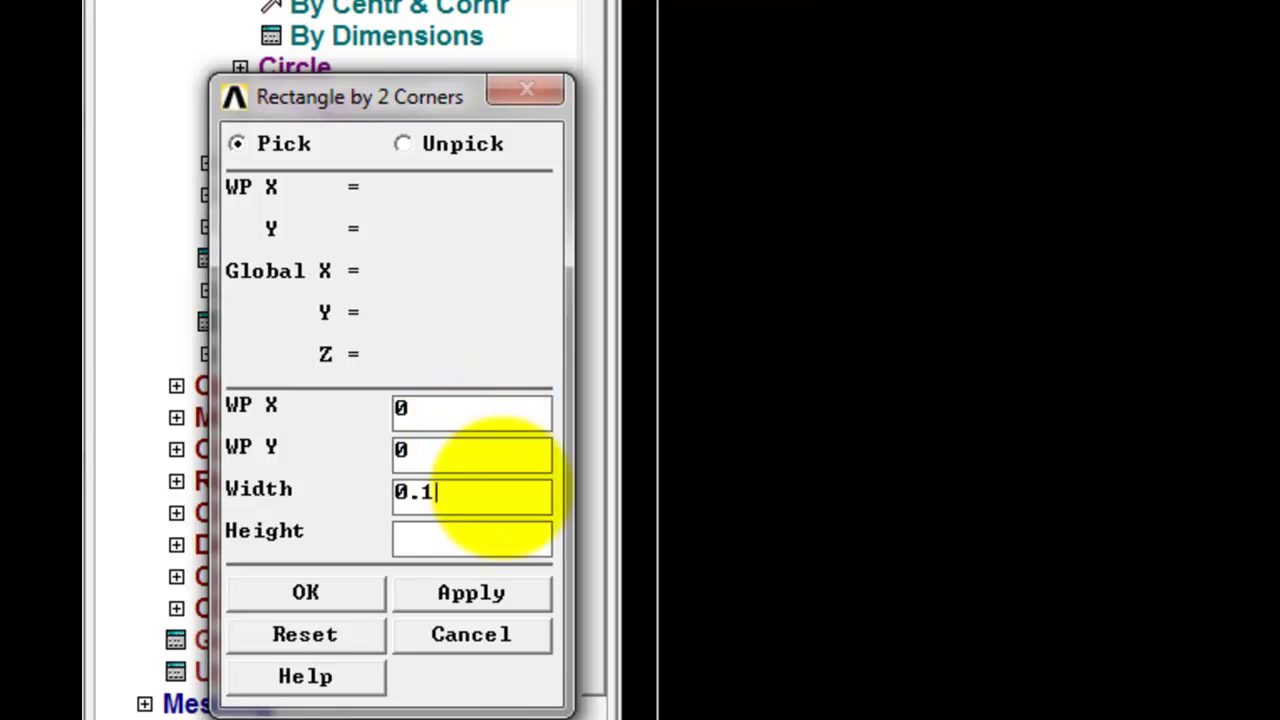
pyautogui.click(537, 537)
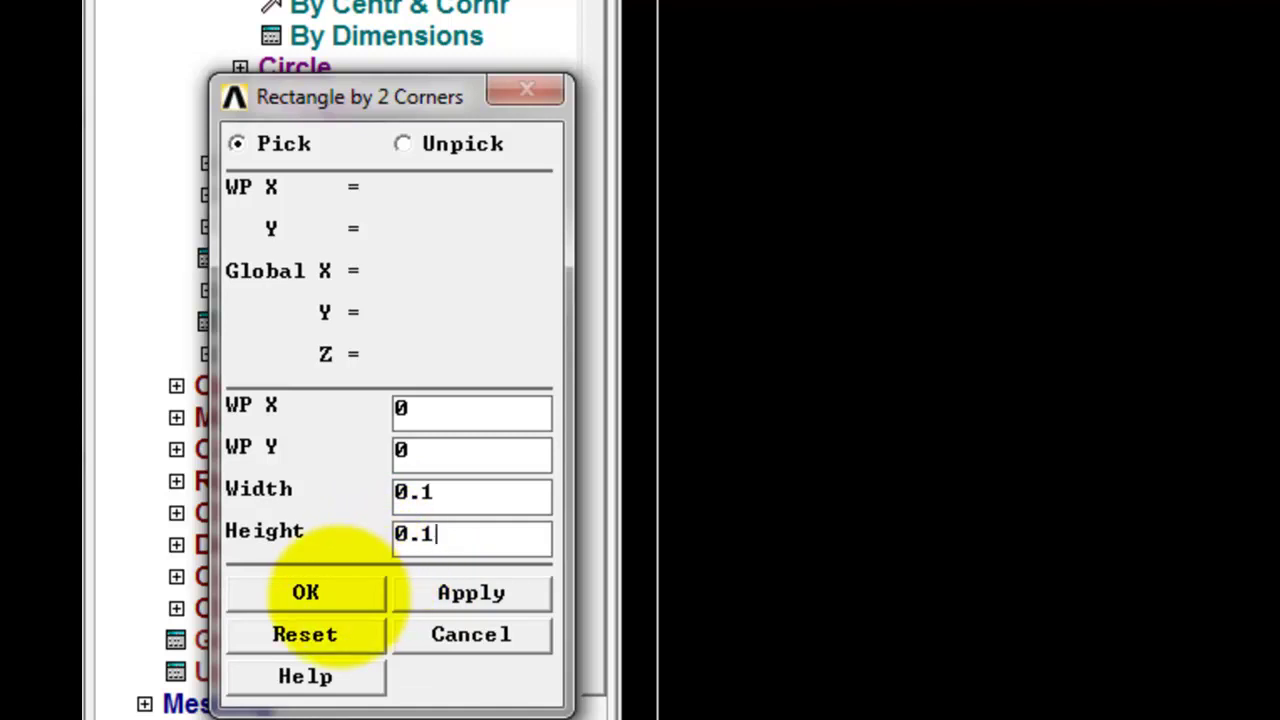
pyautogui.click(305, 592)
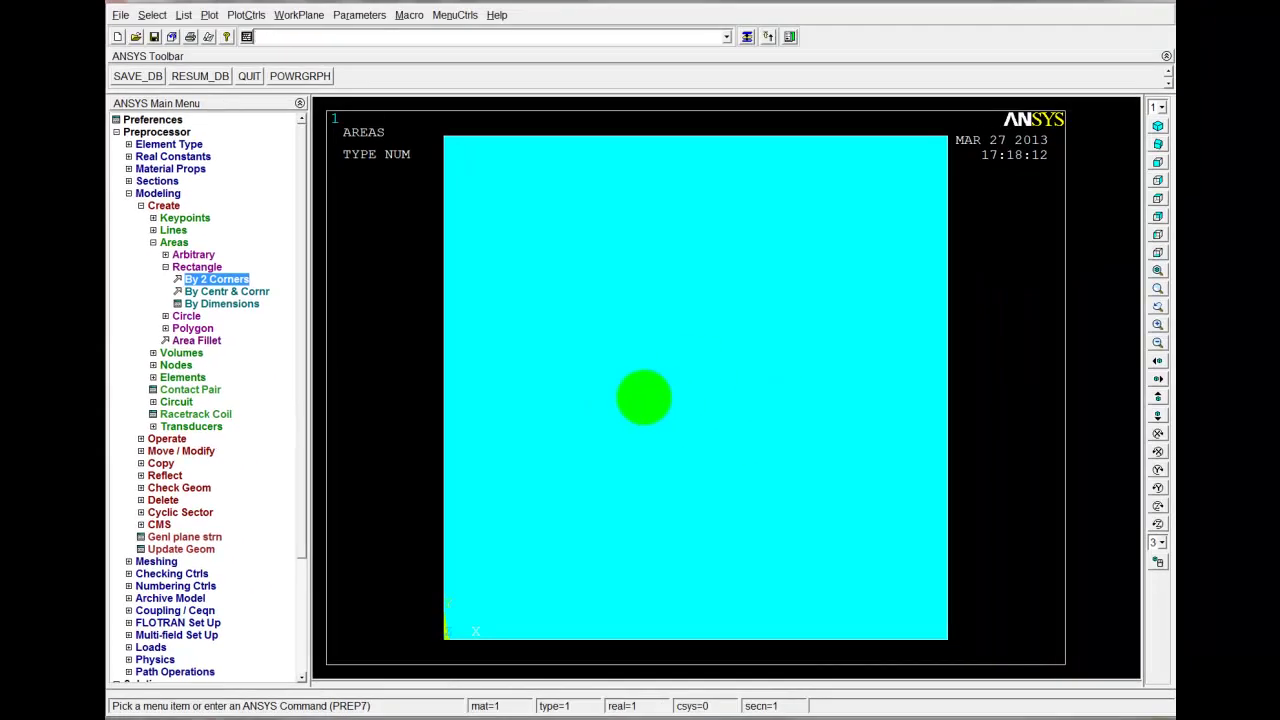
# Create a solid circle of radius 0.01 centred at WP X 0.05, WP Y 0.05.
pyautogui.click(165, 267)
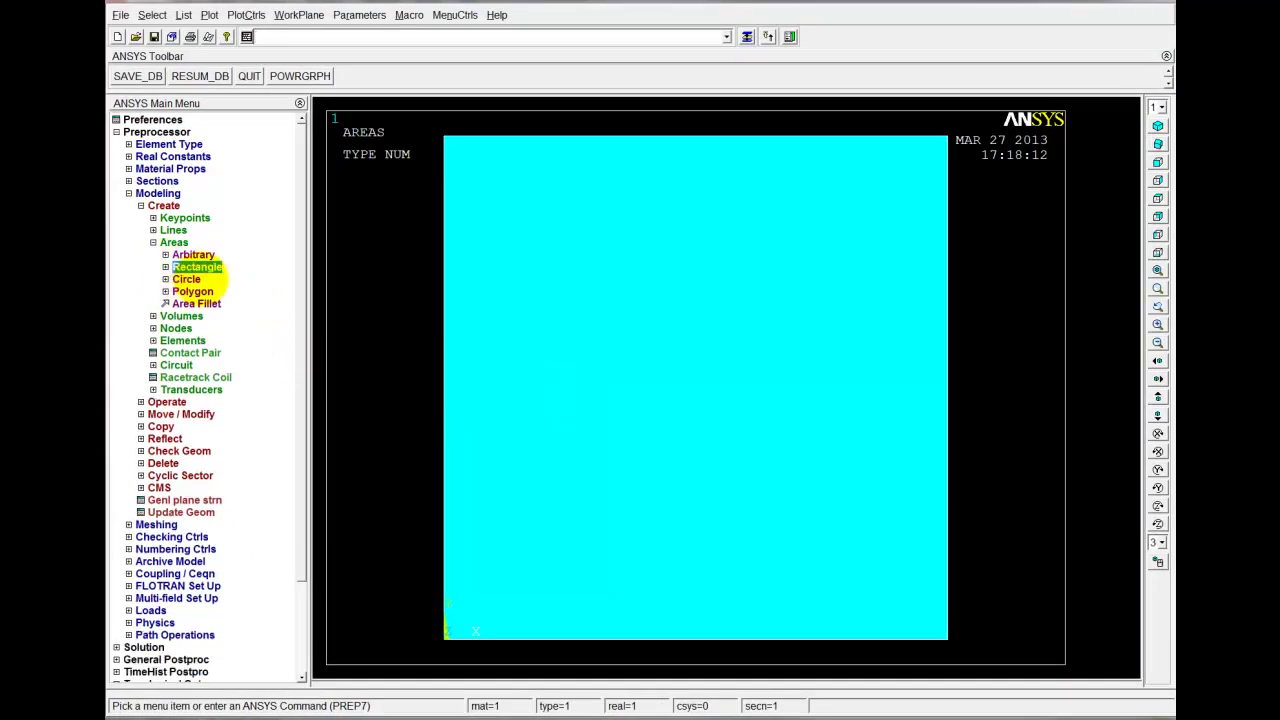
pyautogui.click(185, 279)
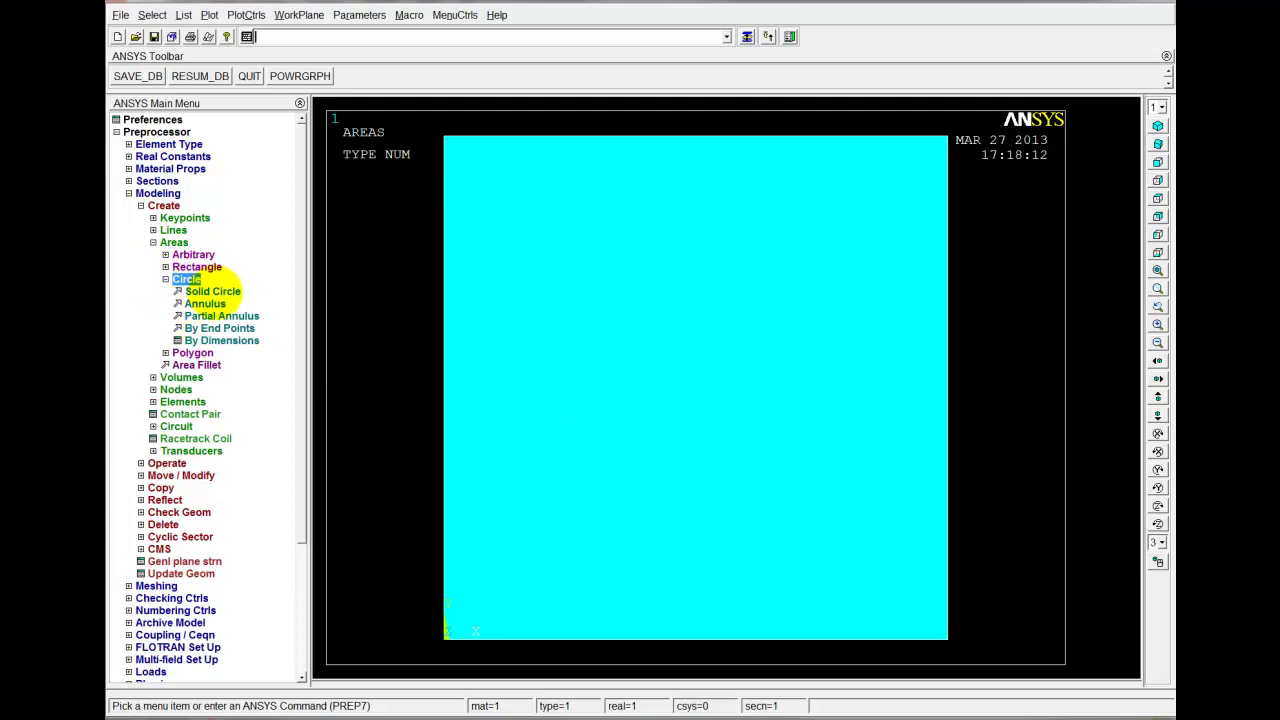
pyautogui.click(210, 291)
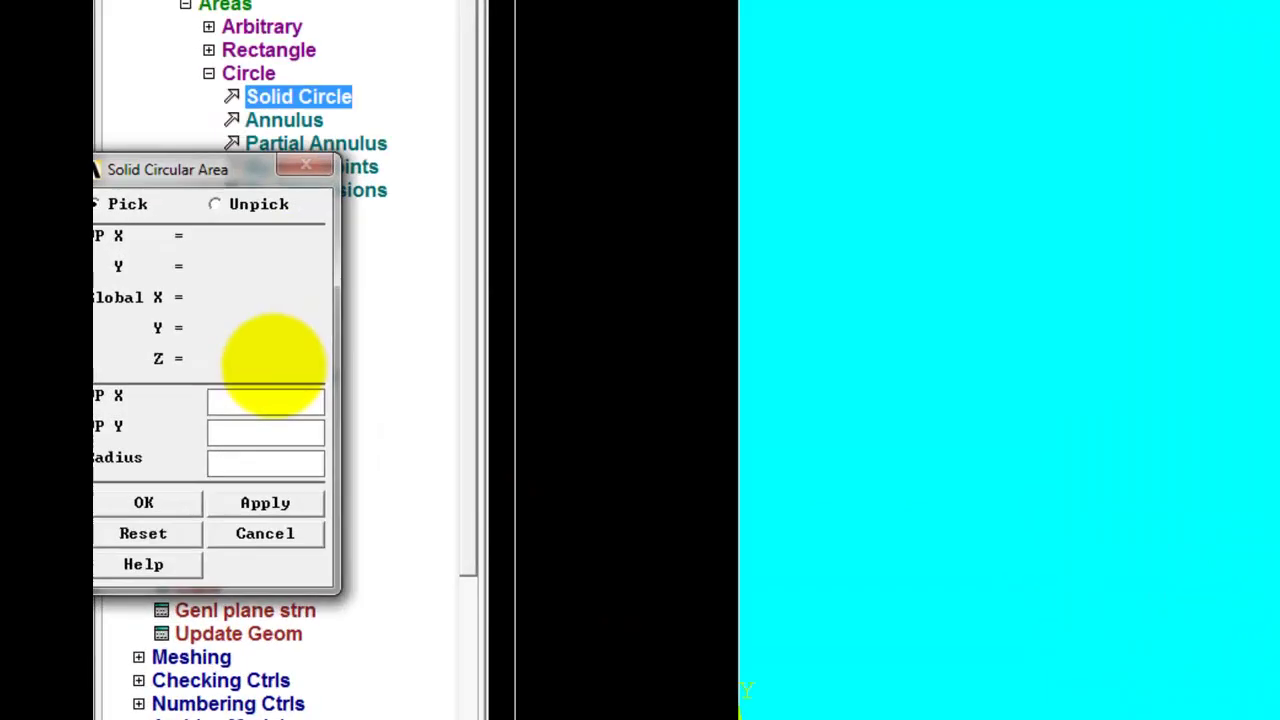
pyautogui.moveTo(250, 95); pyautogui.dragTo(375, 88)
pyautogui.click(420, 368)
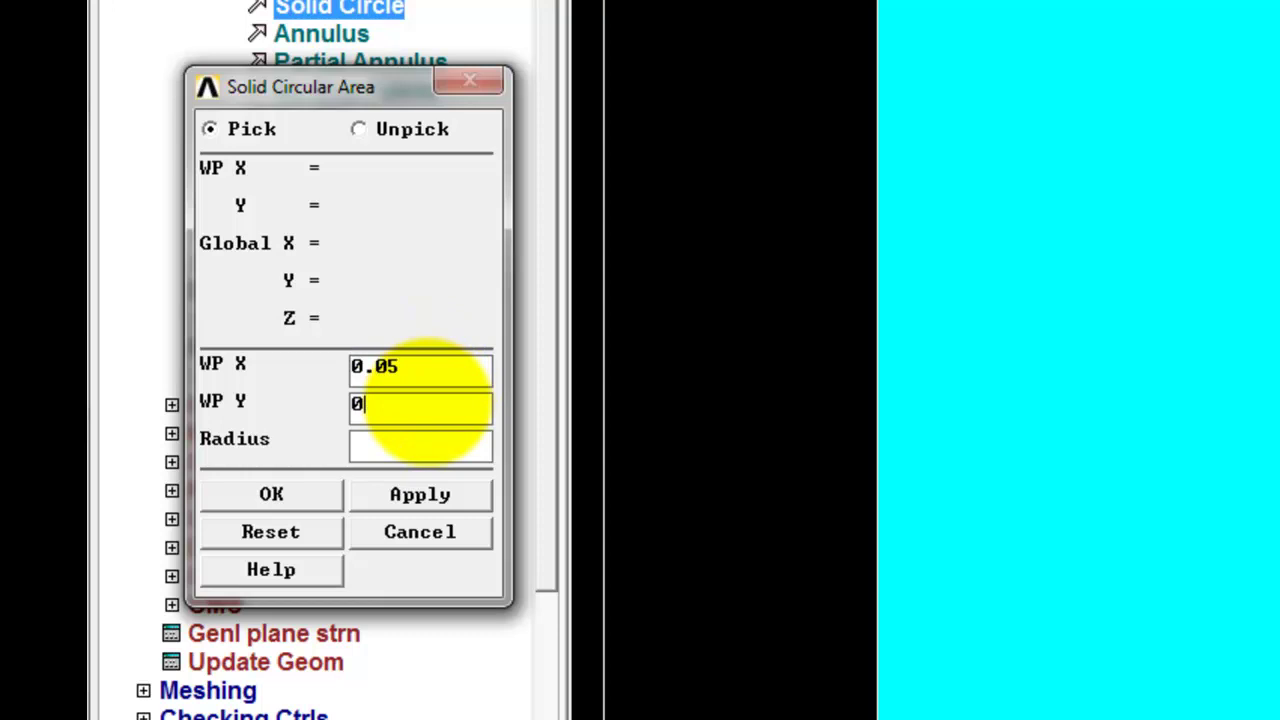
pyautogui.click(420, 445)
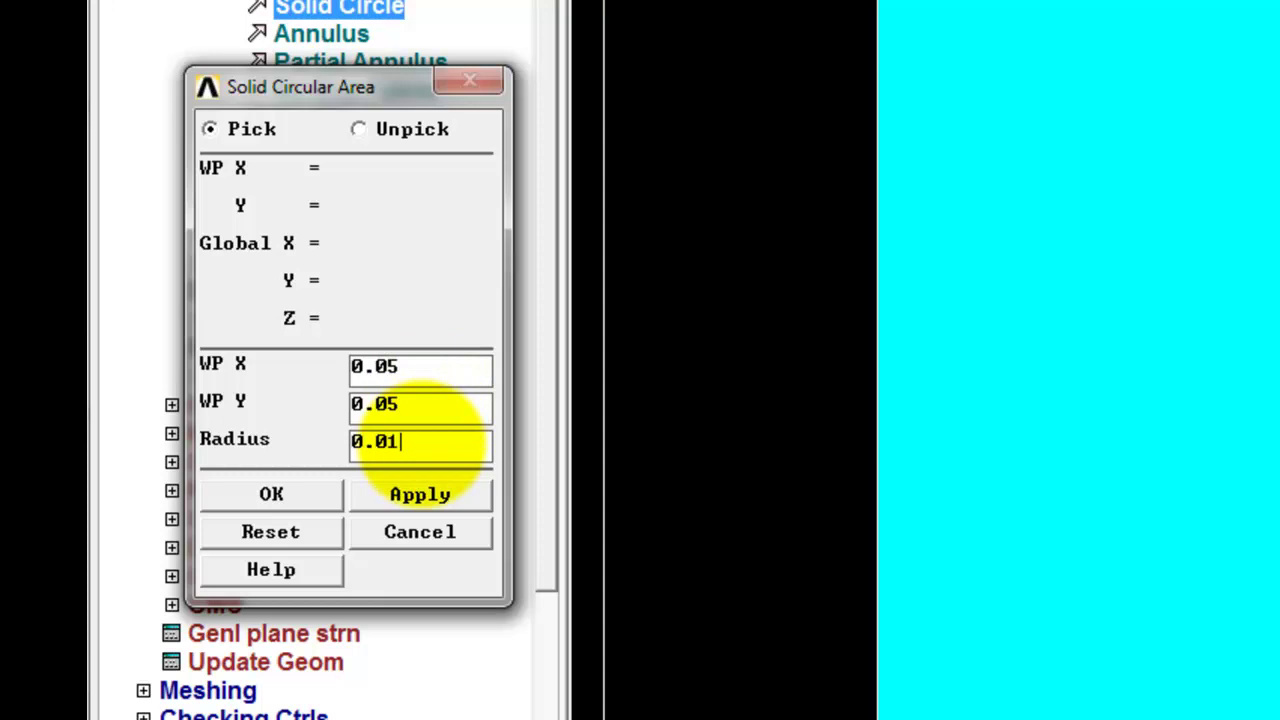
pyautogui.write('0.01')
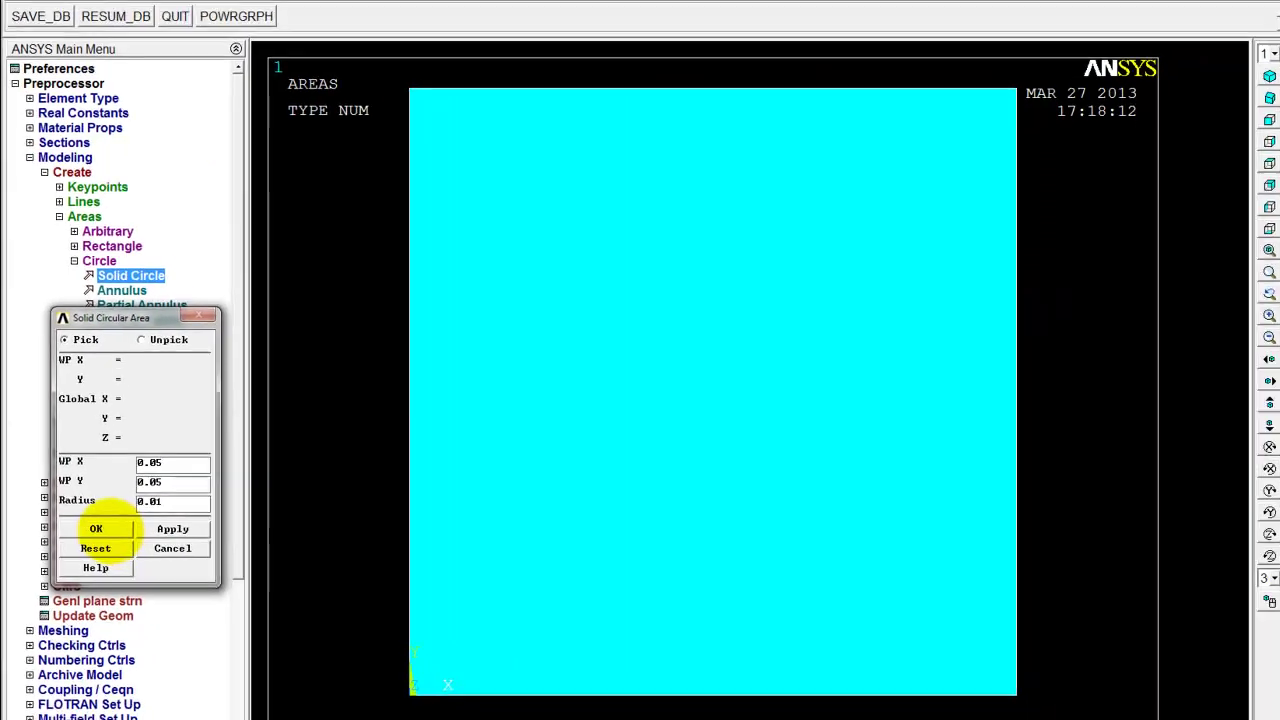
pyautogui.click(271, 494)
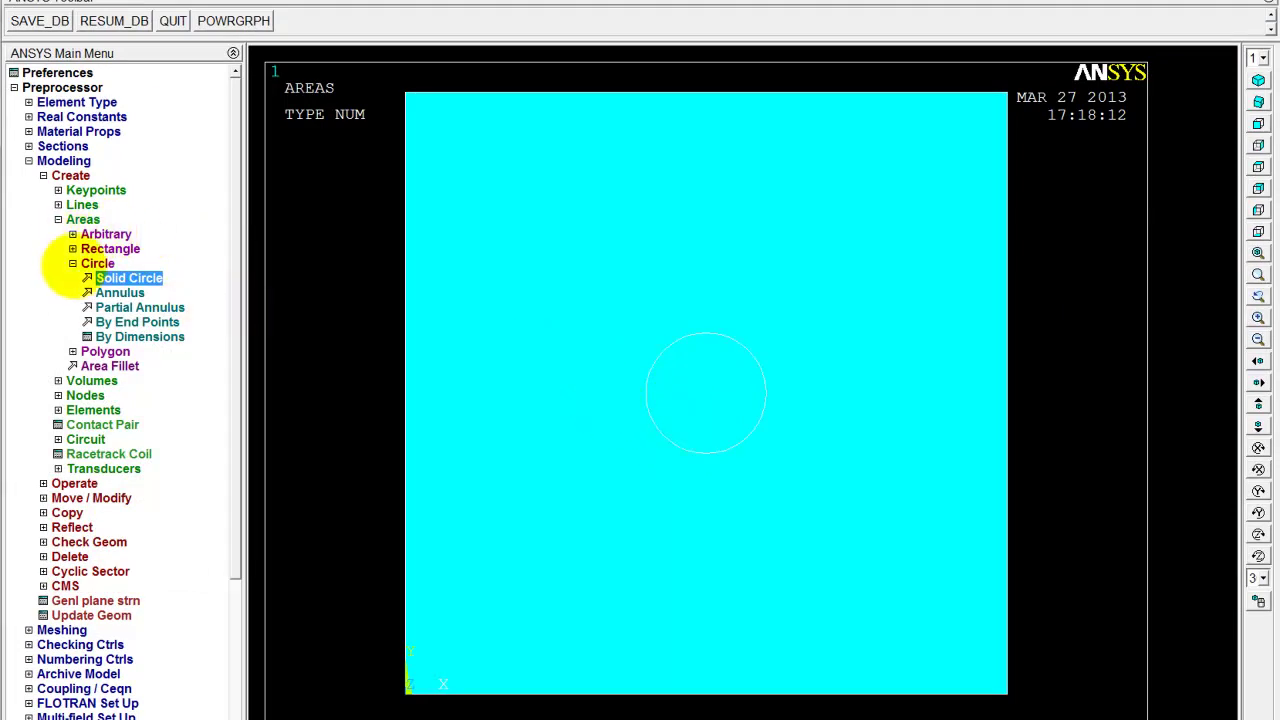
# Delete the circle area with its lines and keypoints, then replot all areas.
pyautogui.click(47, 176)
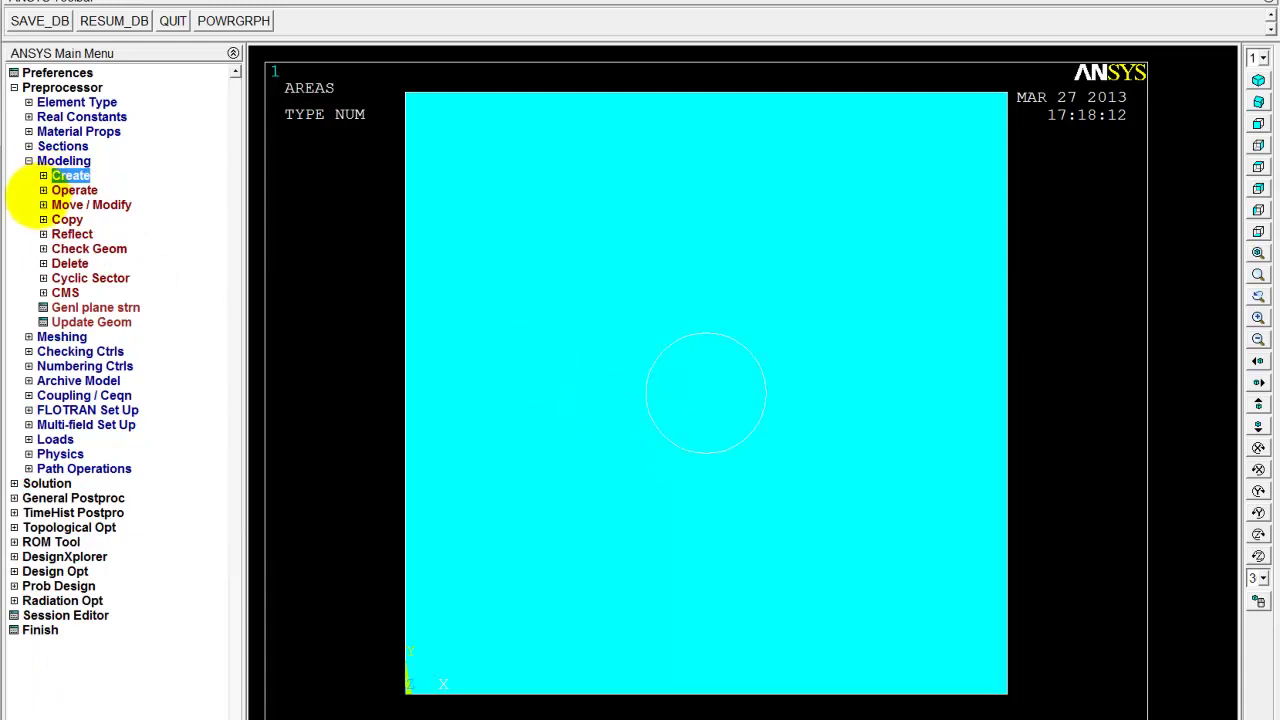
pyautogui.click(45, 262)
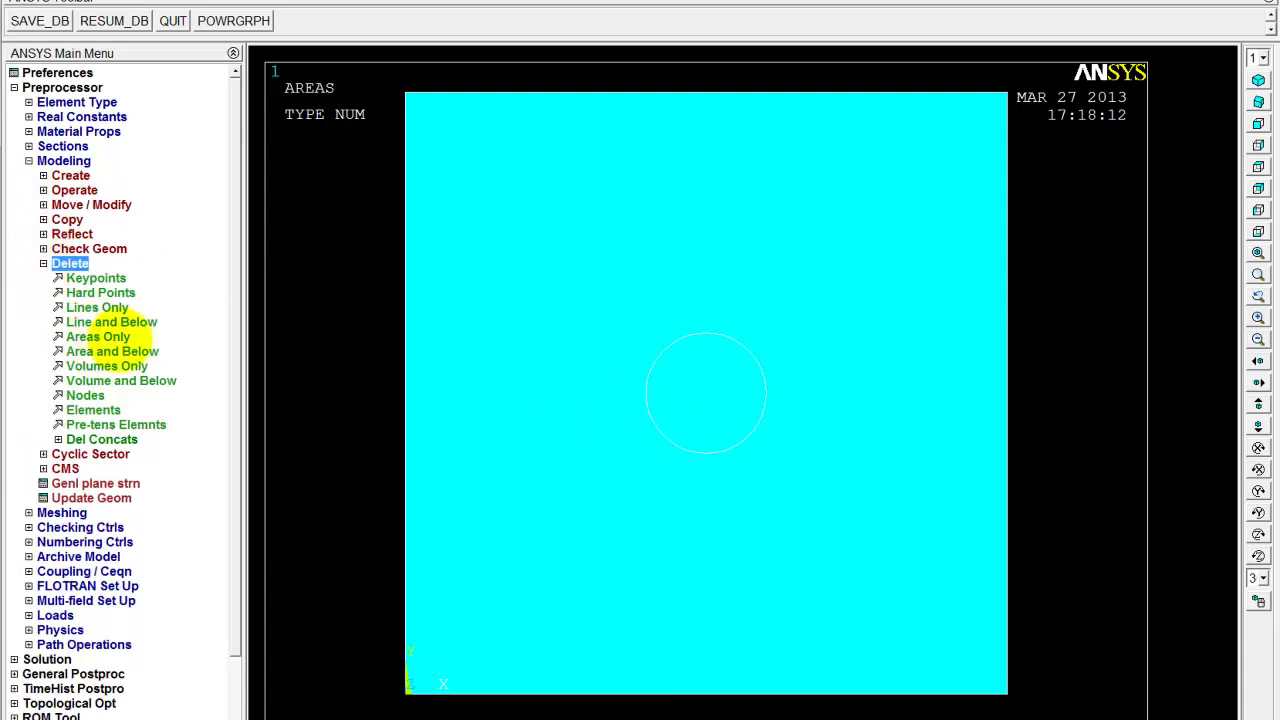
pyautogui.click(138, 350)
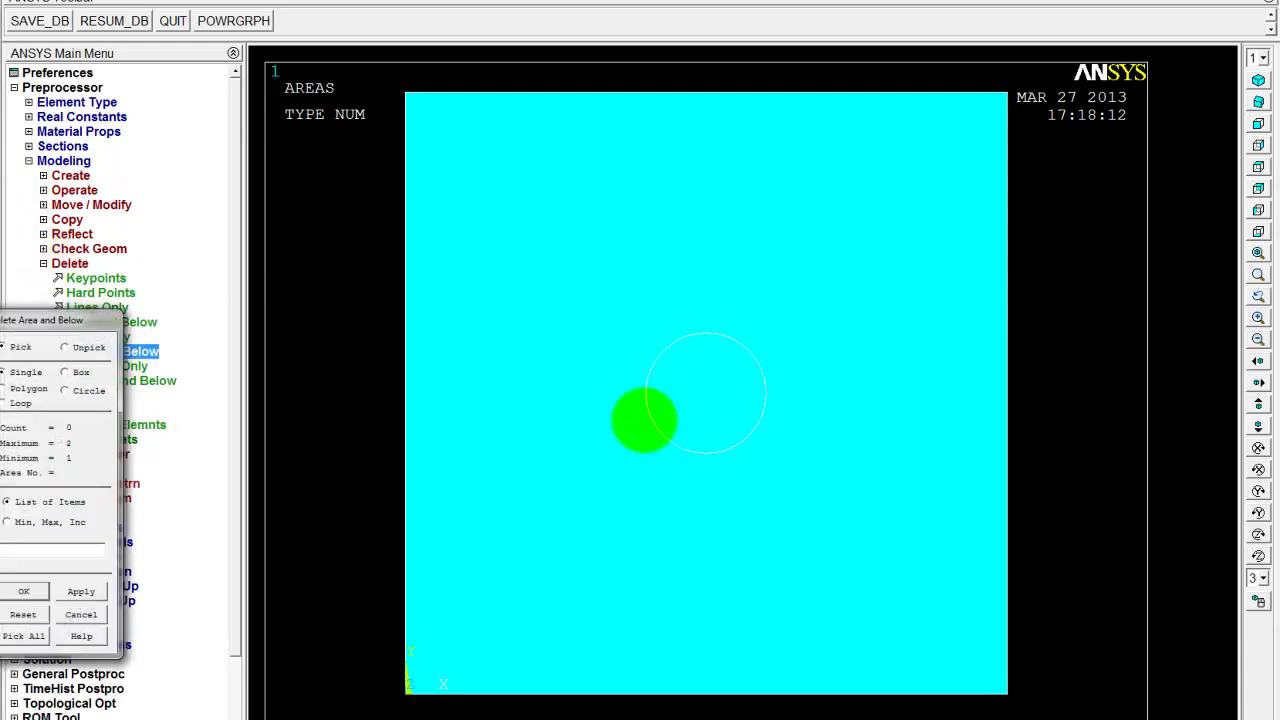
pyautogui.click(706, 400)
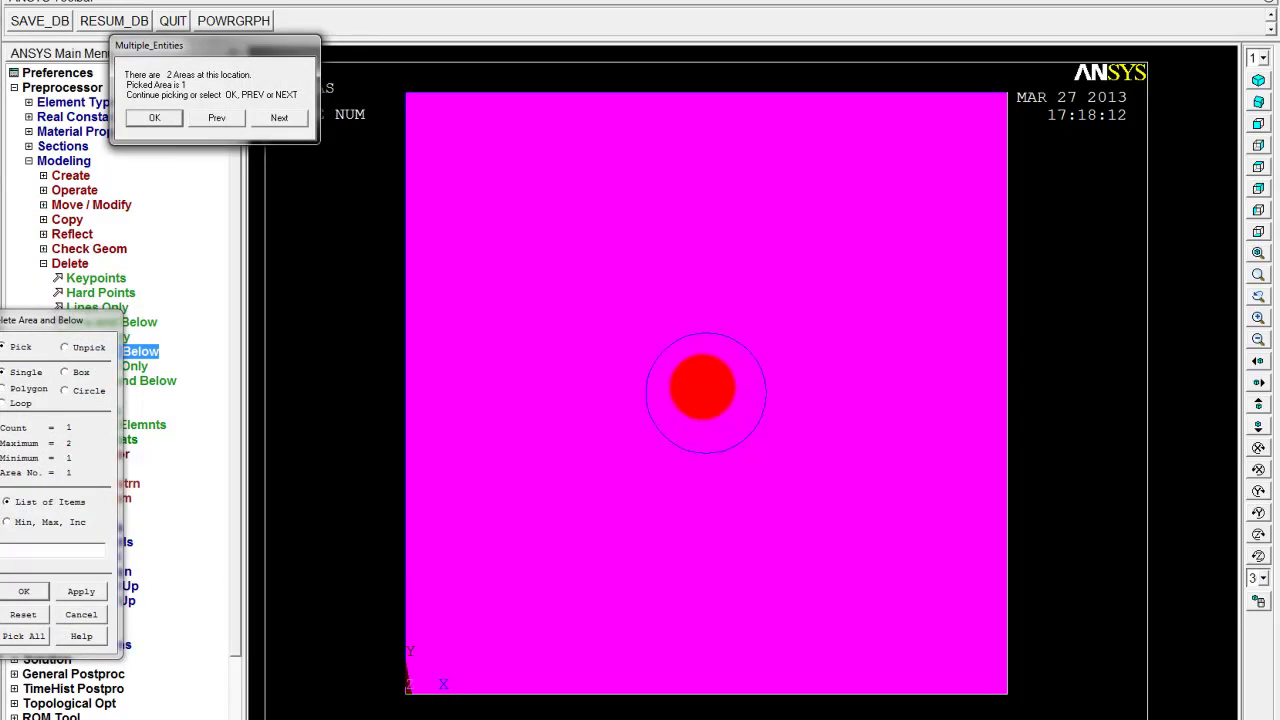
pyautogui.click(279, 117)
pyautogui.click(279, 117)
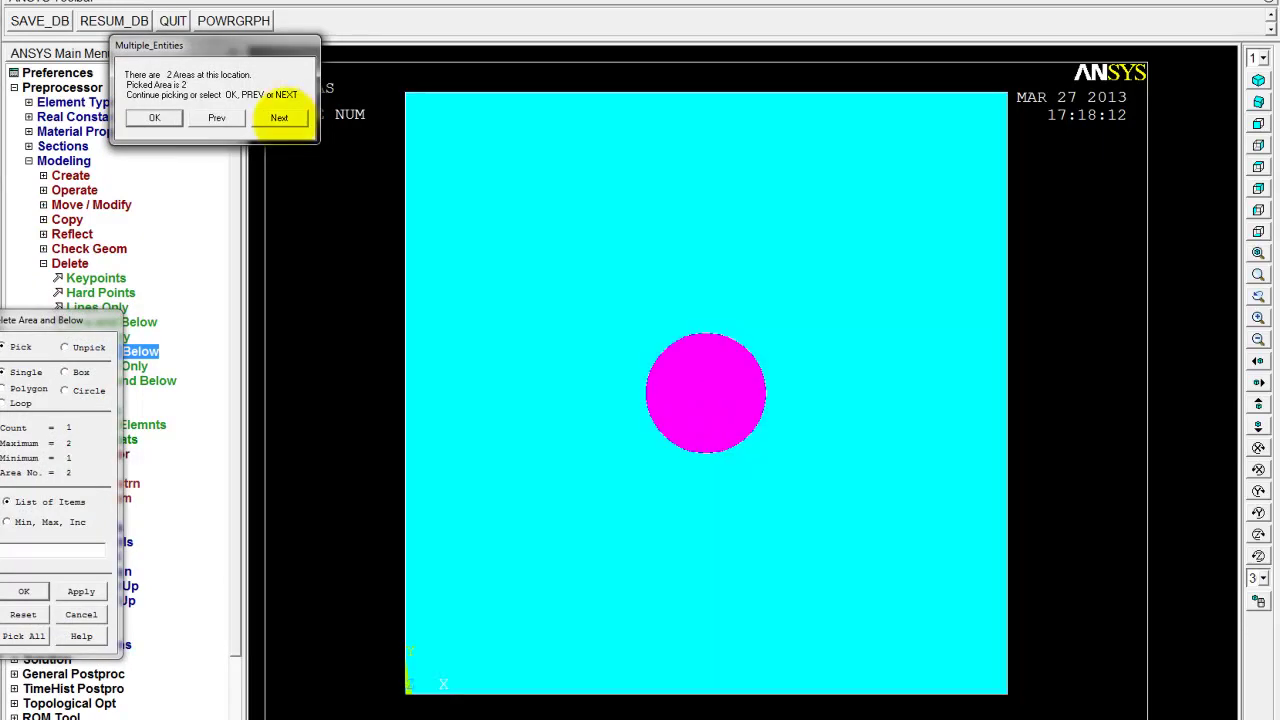
pyautogui.click(154, 117)
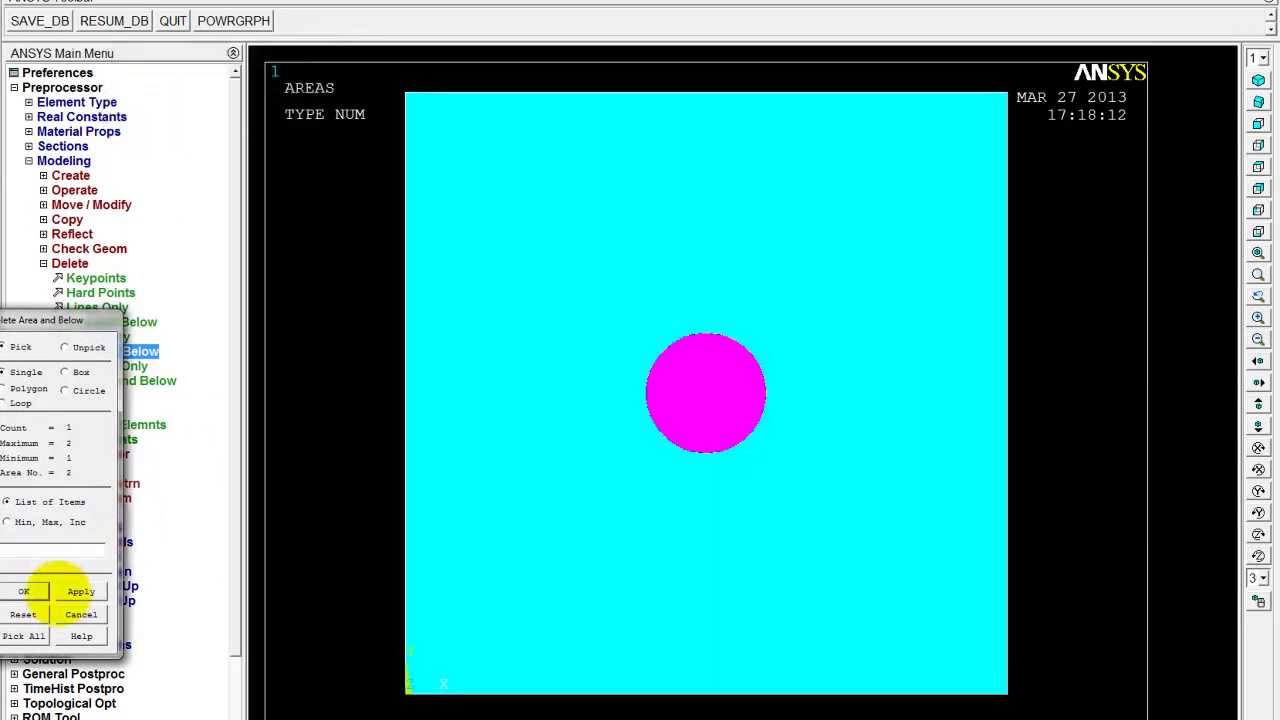
pyautogui.click(24, 591)
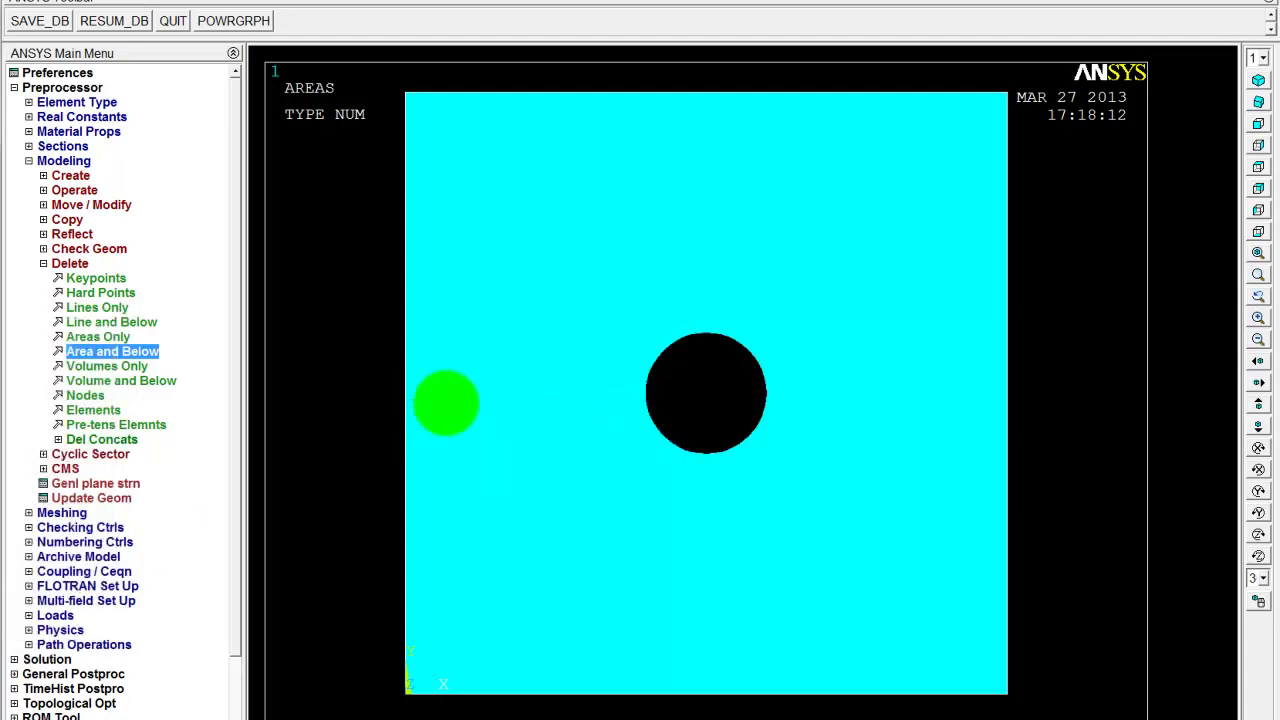
pyautogui.click(135, 1)
pyautogui.click(150, 27)
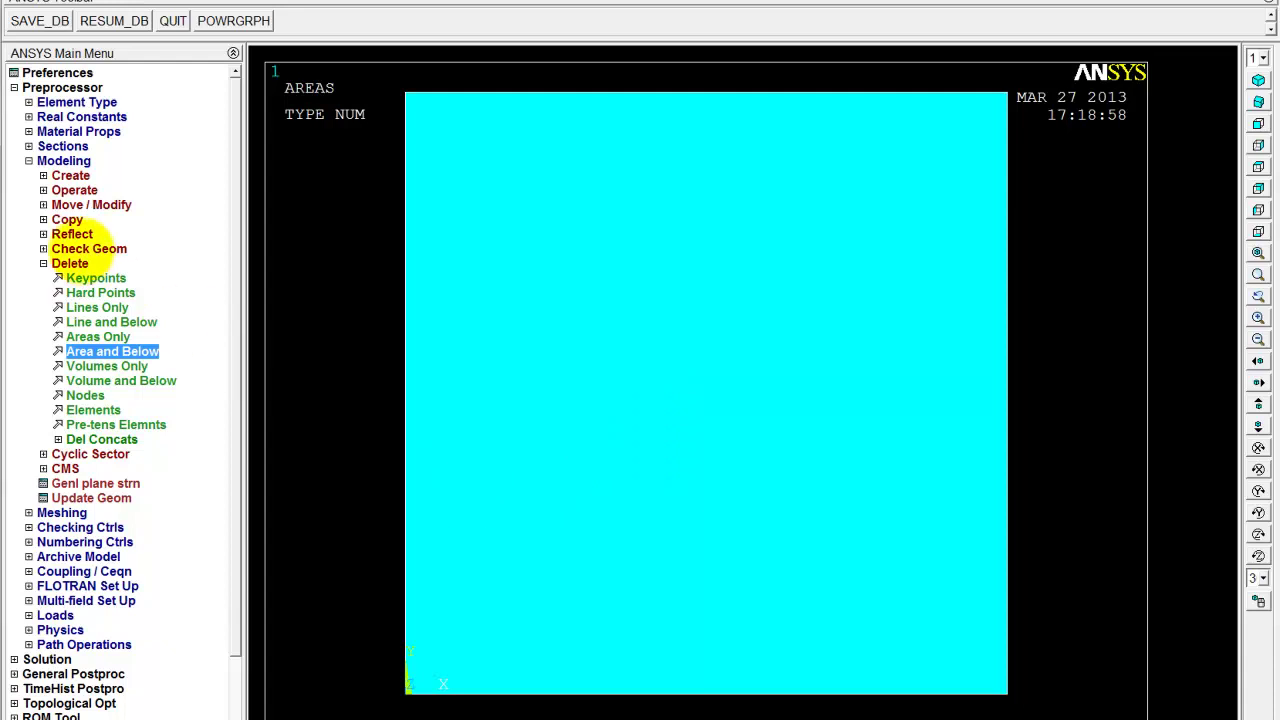
# Recreate the solid circle centred at WP X 0.05, WP Y 0.05 inside the square.
pyautogui.click(45, 176)
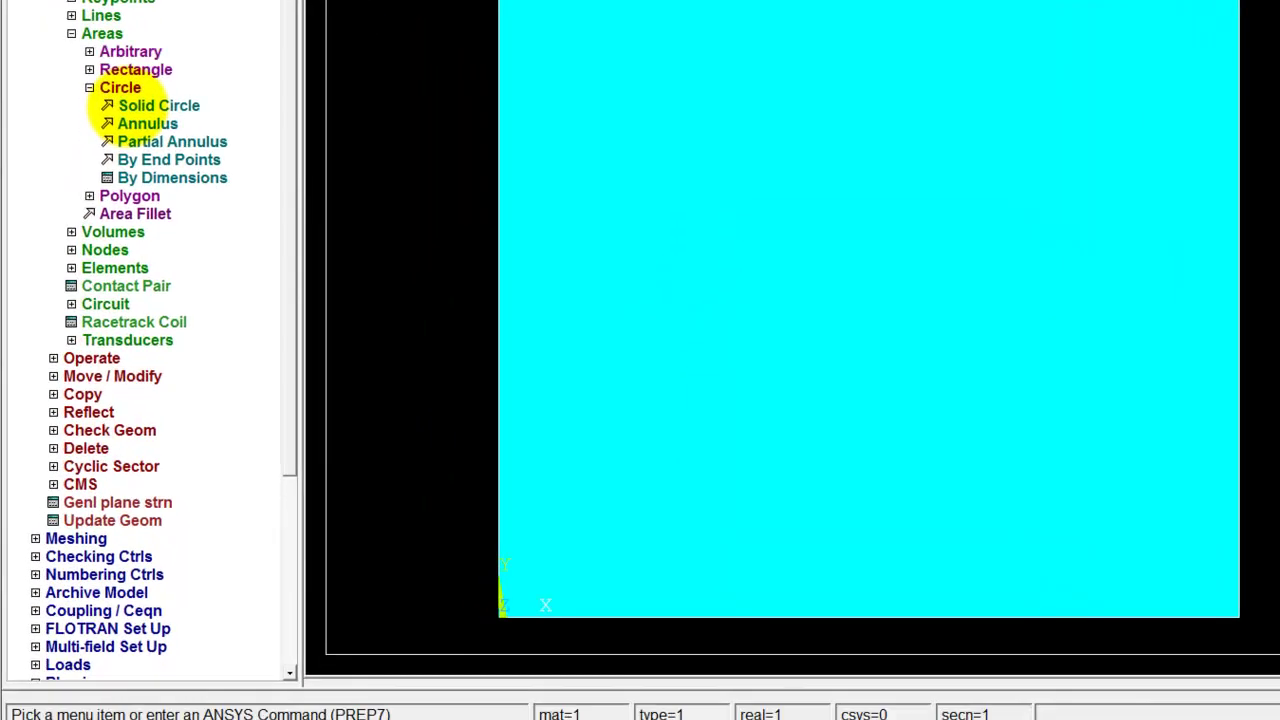
pyautogui.click(95, 278)
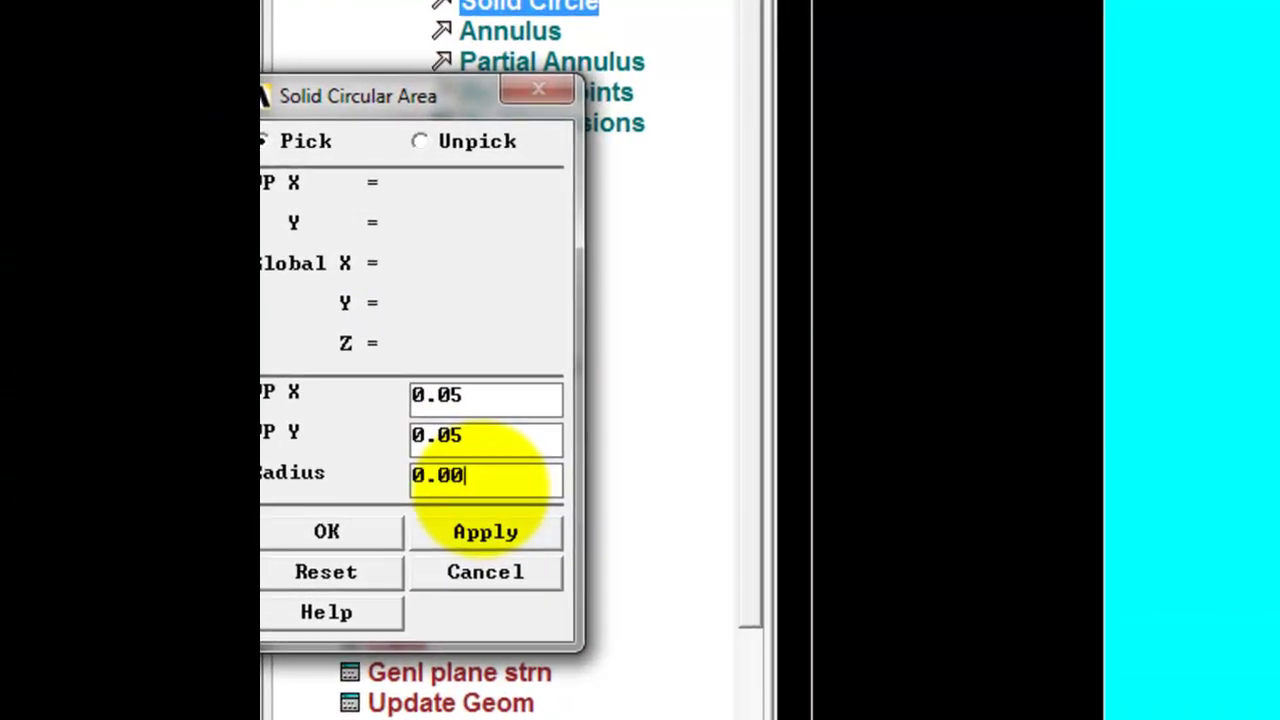
pyautogui.click(327, 531)
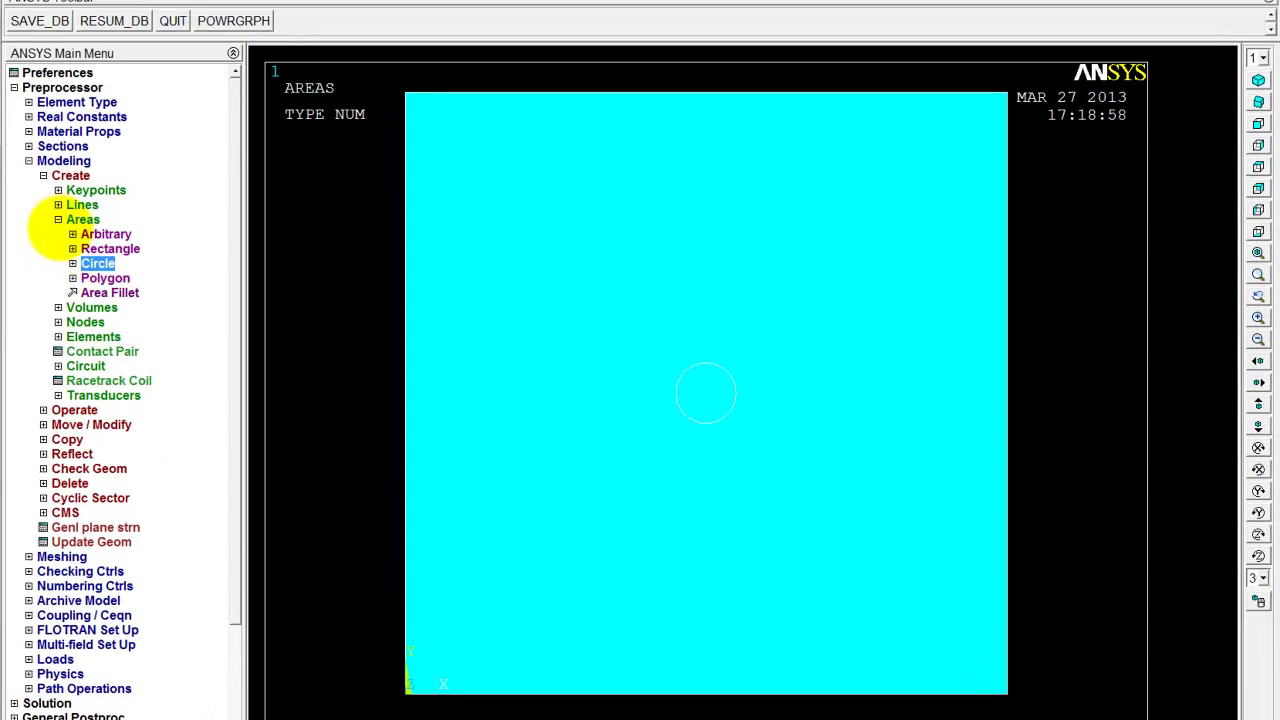
pyautogui.click(153, 242)
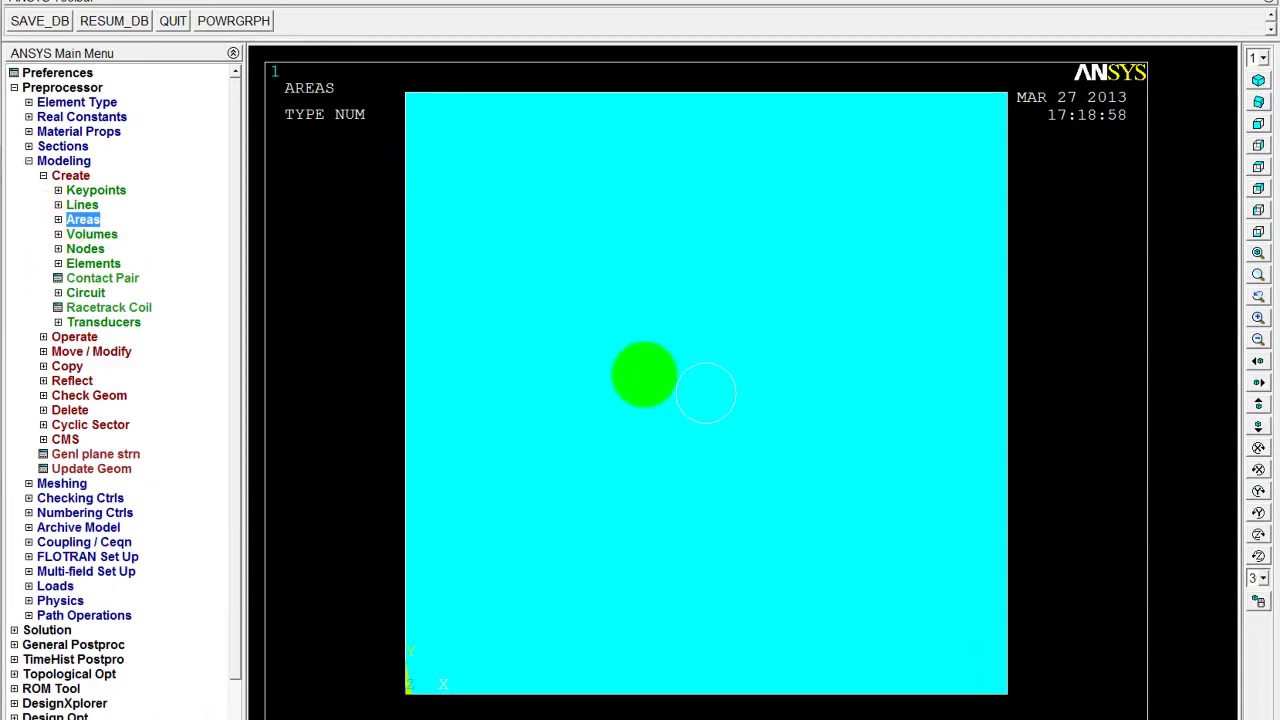
# Start a Boolean area subtraction with the square plate as the base area.
pyautogui.click(70, 175)
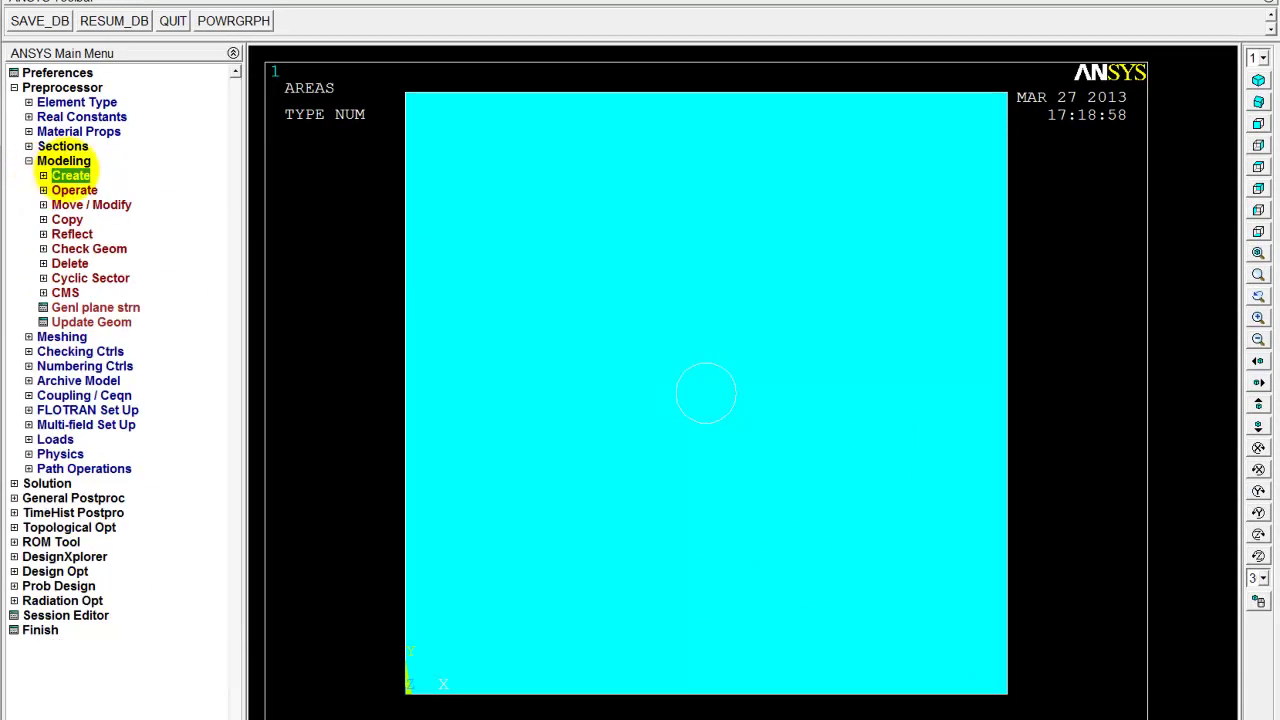
pyautogui.click(44, 190)
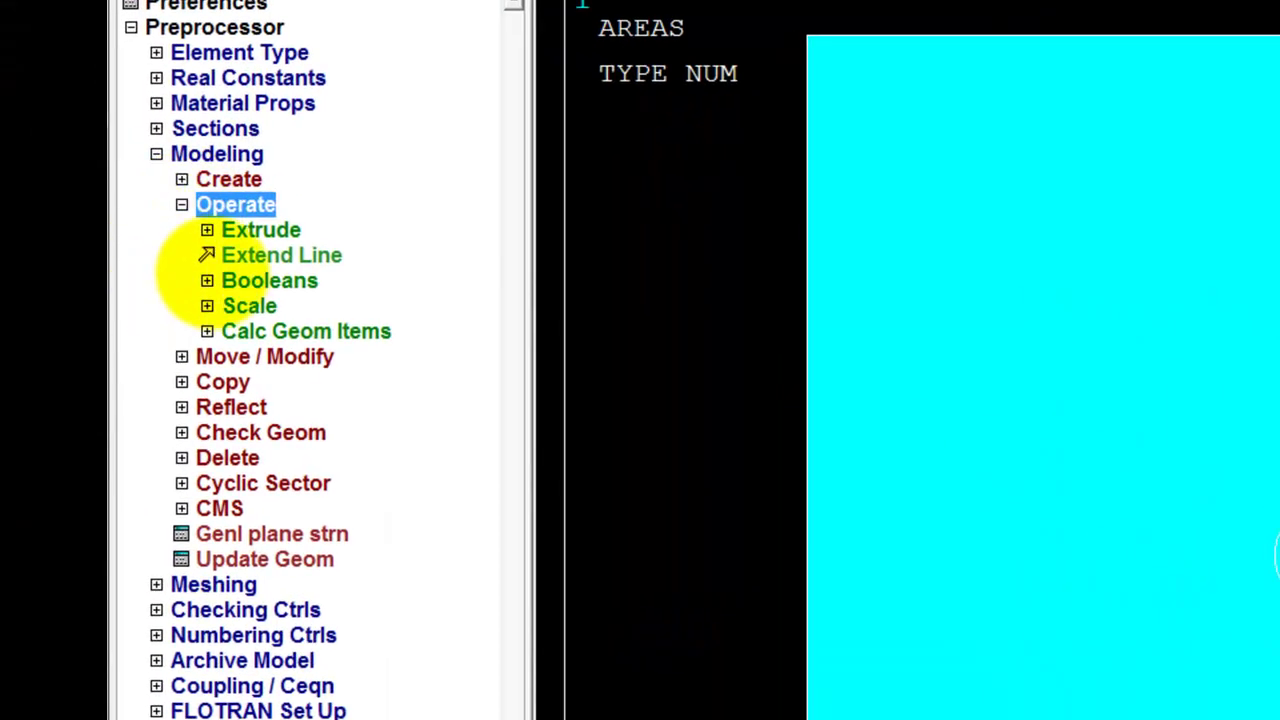
pyautogui.click(58, 234)
pyautogui.click(250, 356)
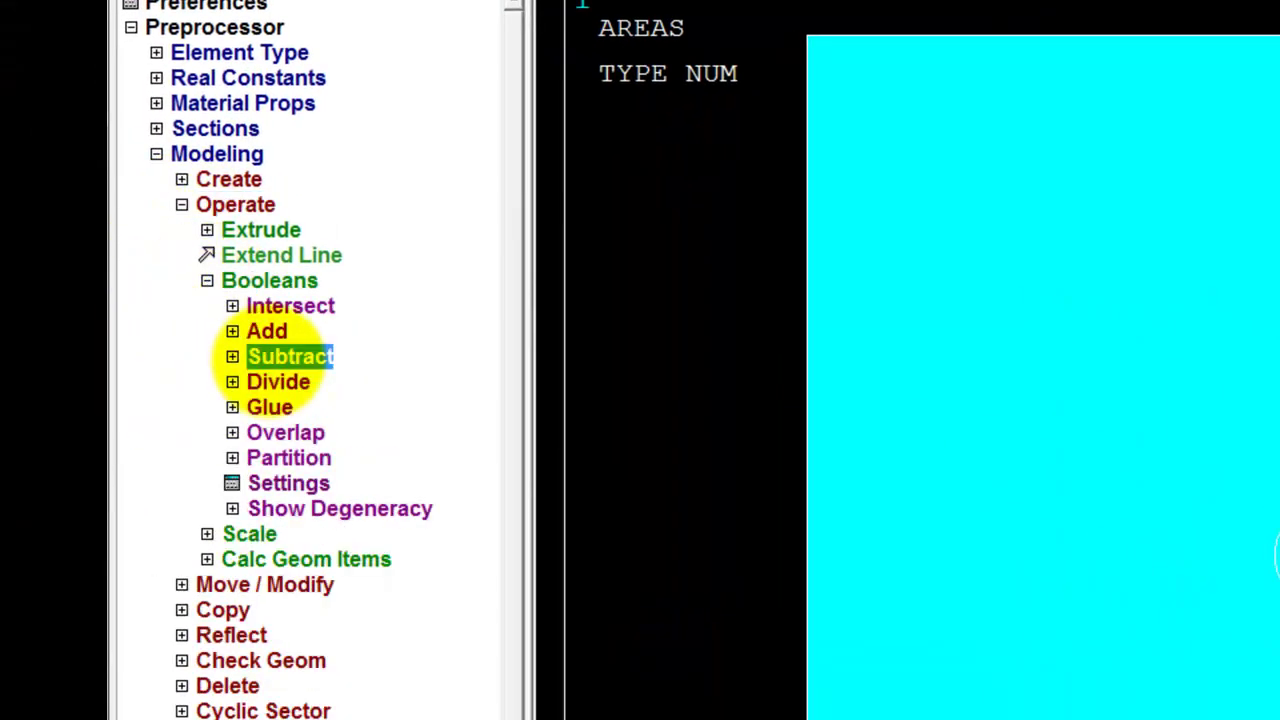
pyautogui.click(250, 356)
pyautogui.click(222, 275)
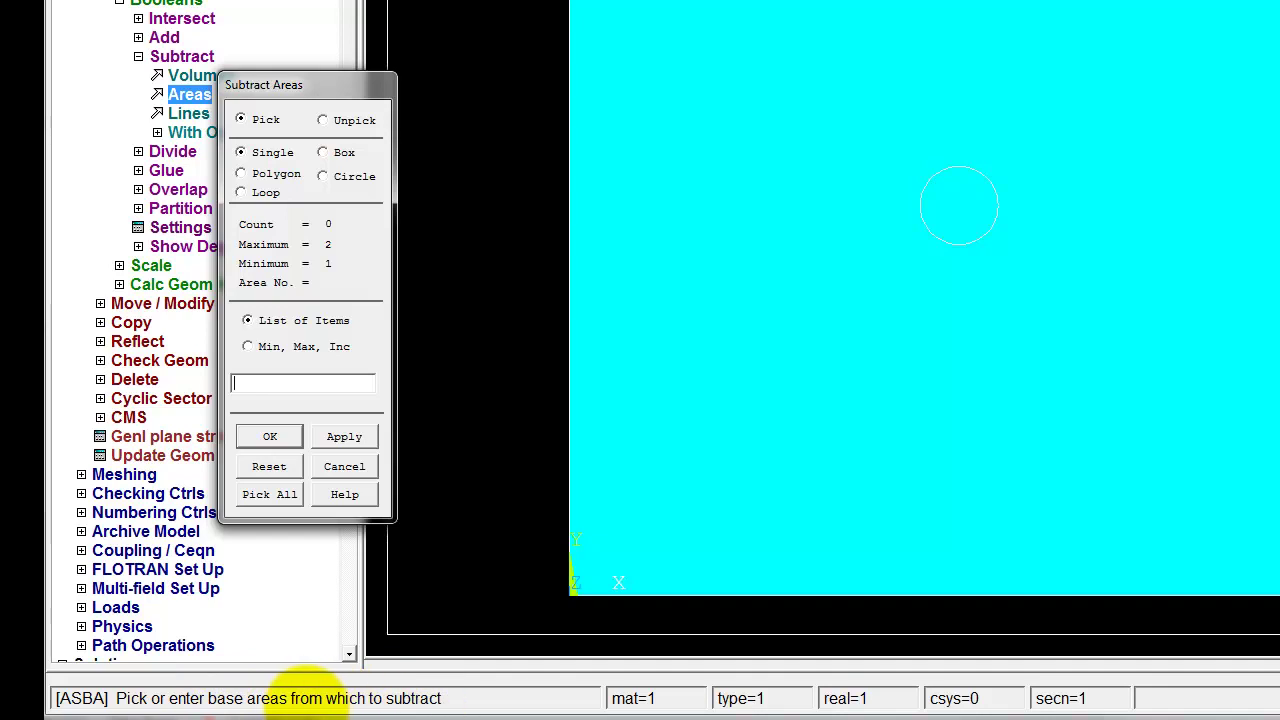
pyautogui.click(1096, 303)
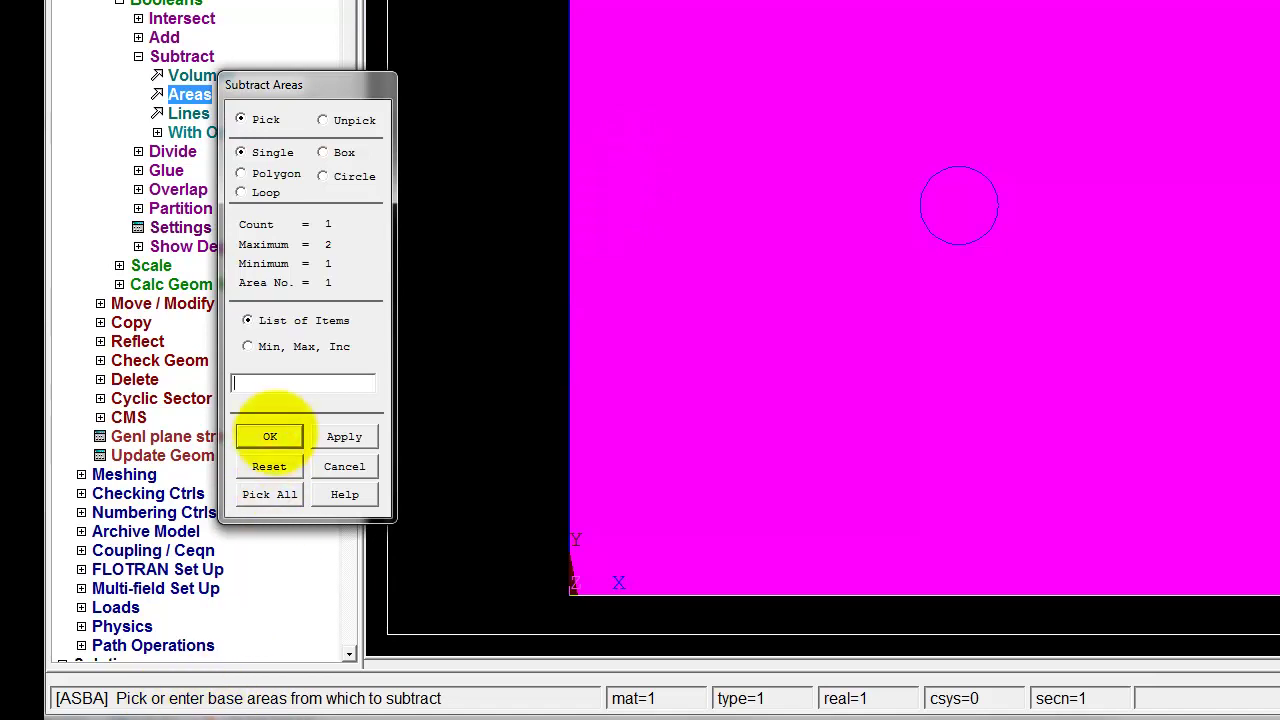
pyautogui.click(270, 437)
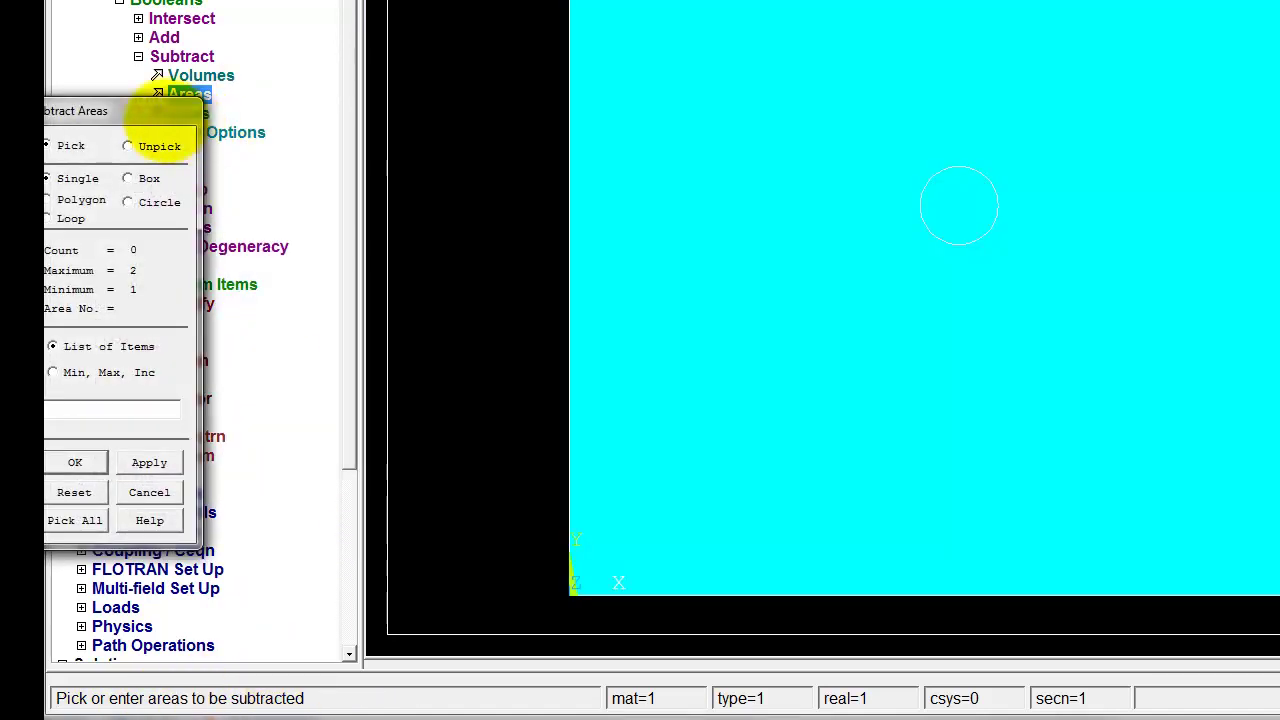
# Pick the circle area and subtract it from the square plate.
pyautogui.moveTo(168, 110); pyautogui.dragTo(361, 91)
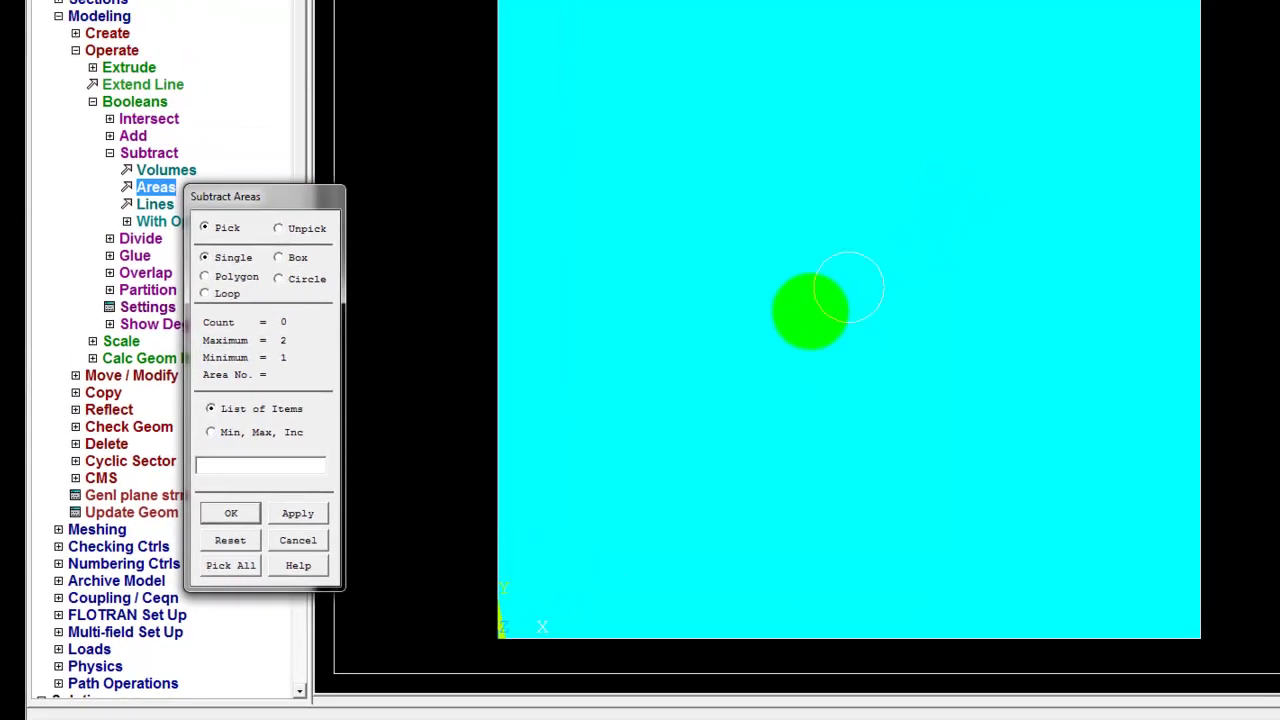
pyautogui.click(848, 288)
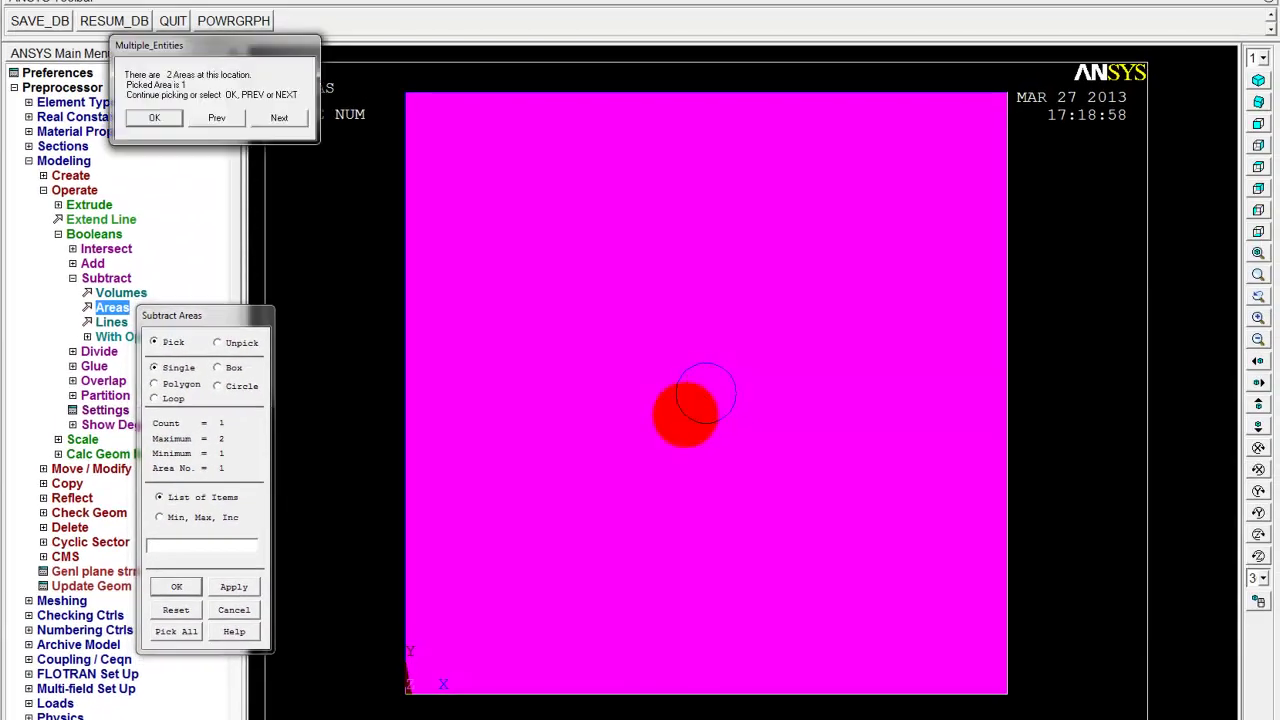
pyautogui.click(280, 118)
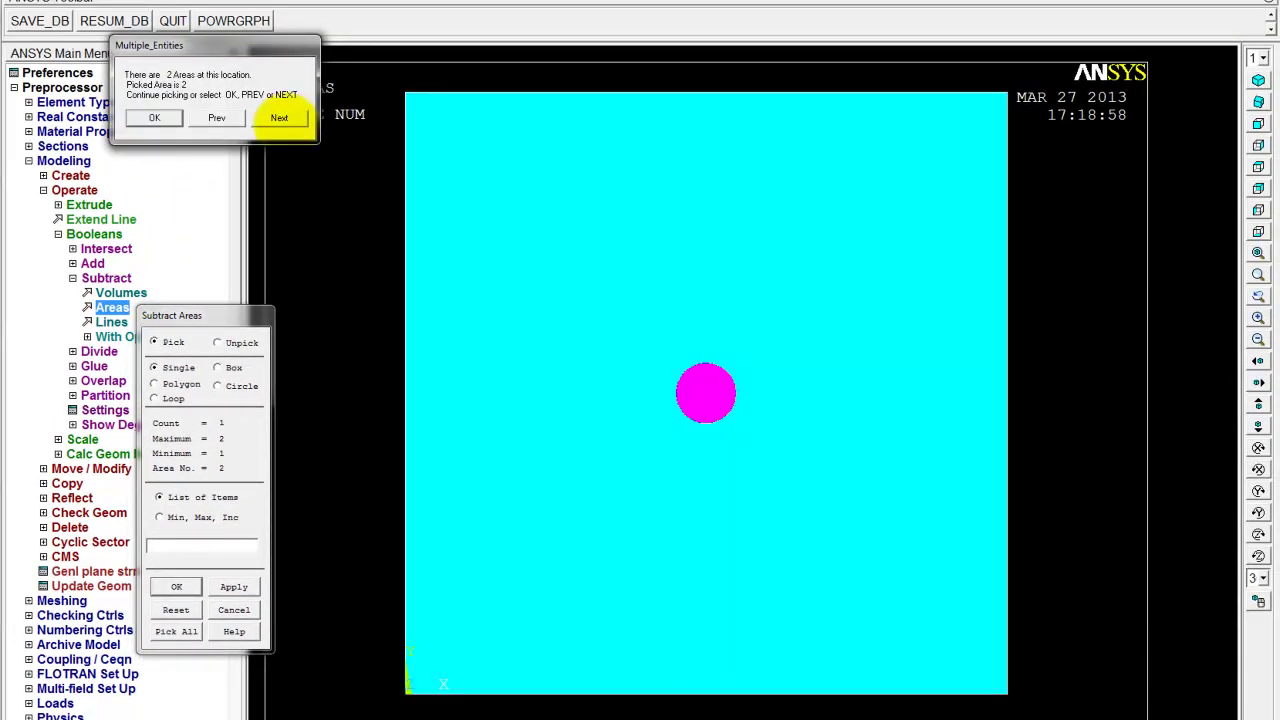
pyautogui.click(155, 118)
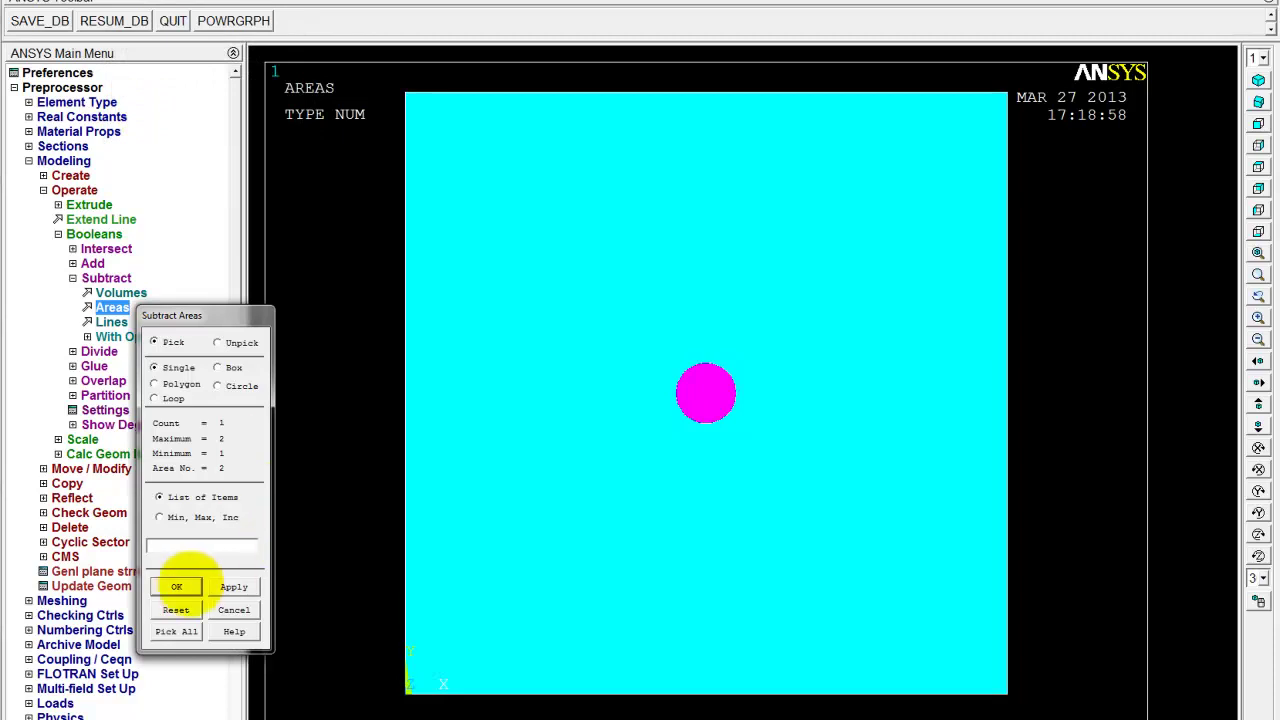
pyautogui.click(174, 586)
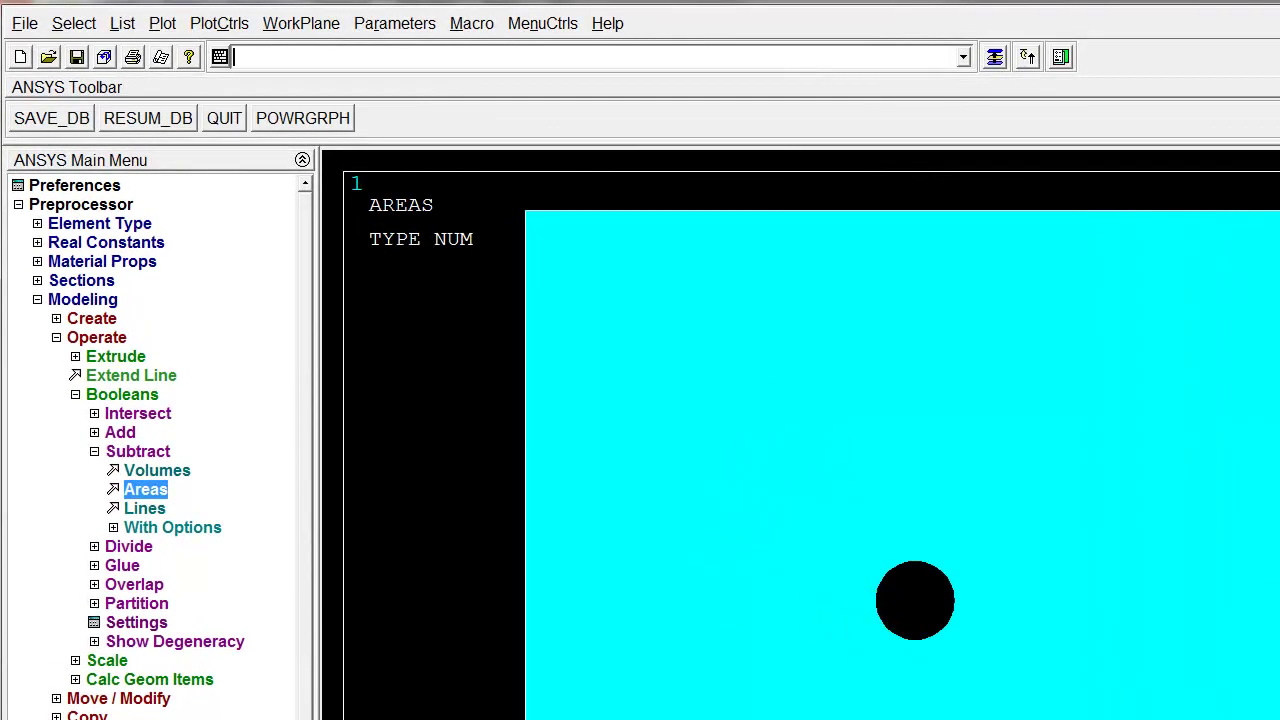
# Assign a 0.001 element edge length to the plate area in MeshTool.
pyautogui.click(37, 299)
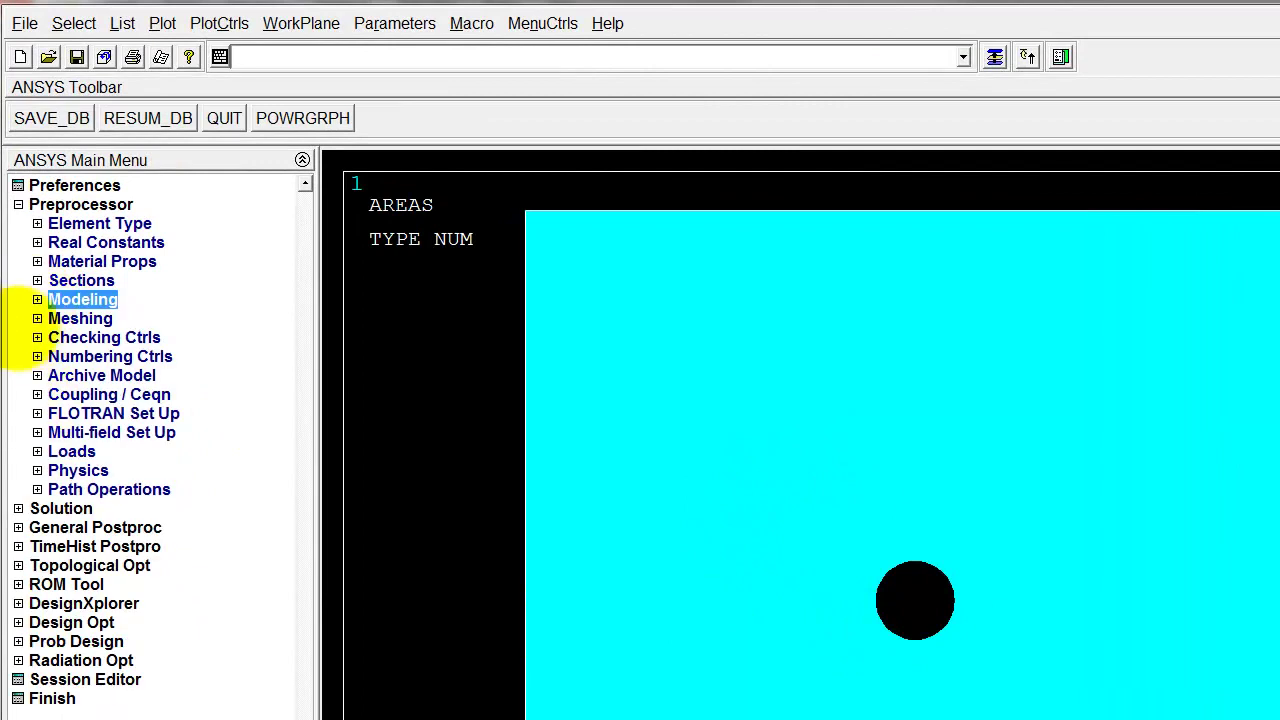
pyautogui.click(37, 318)
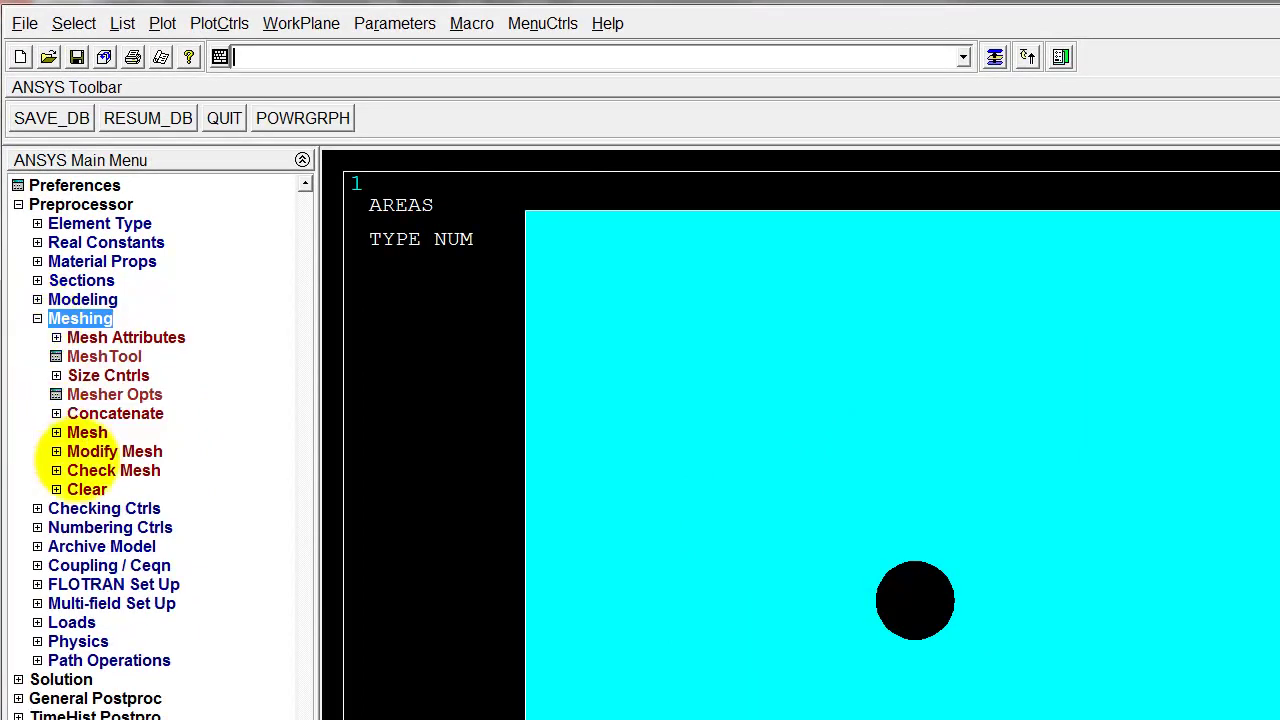
pyautogui.click(104, 356)
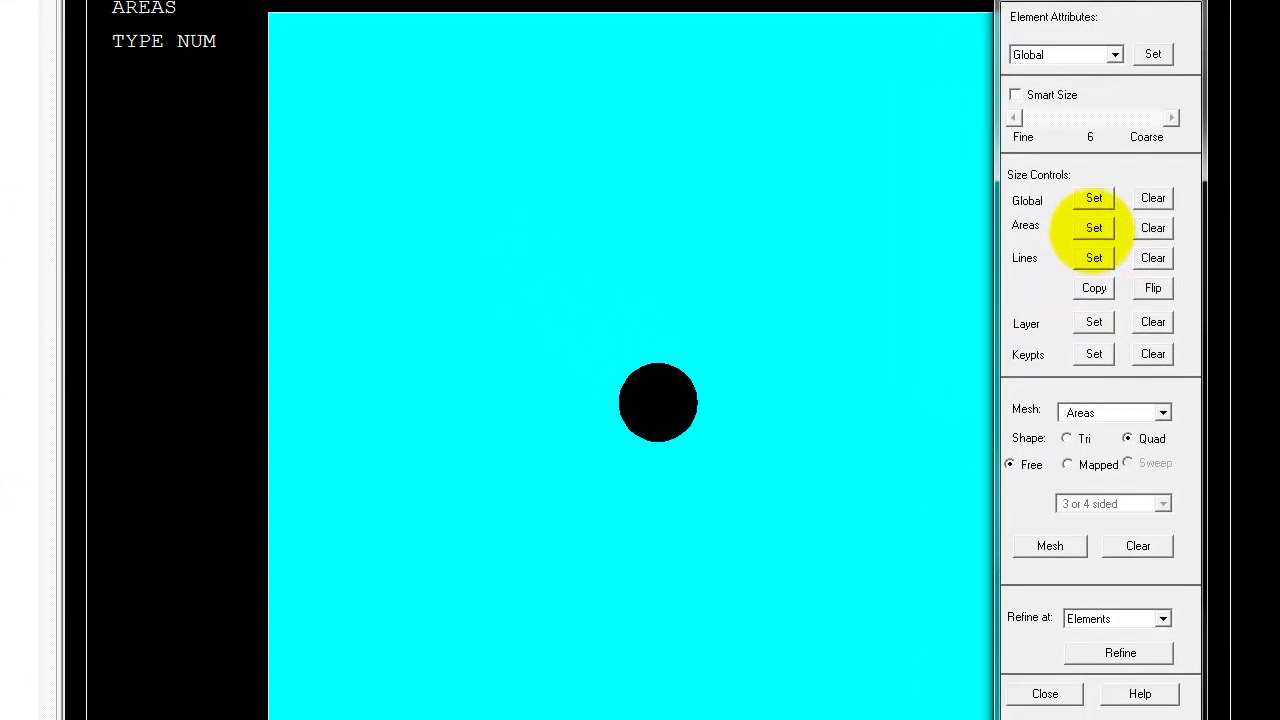
pyautogui.click(1094, 227)
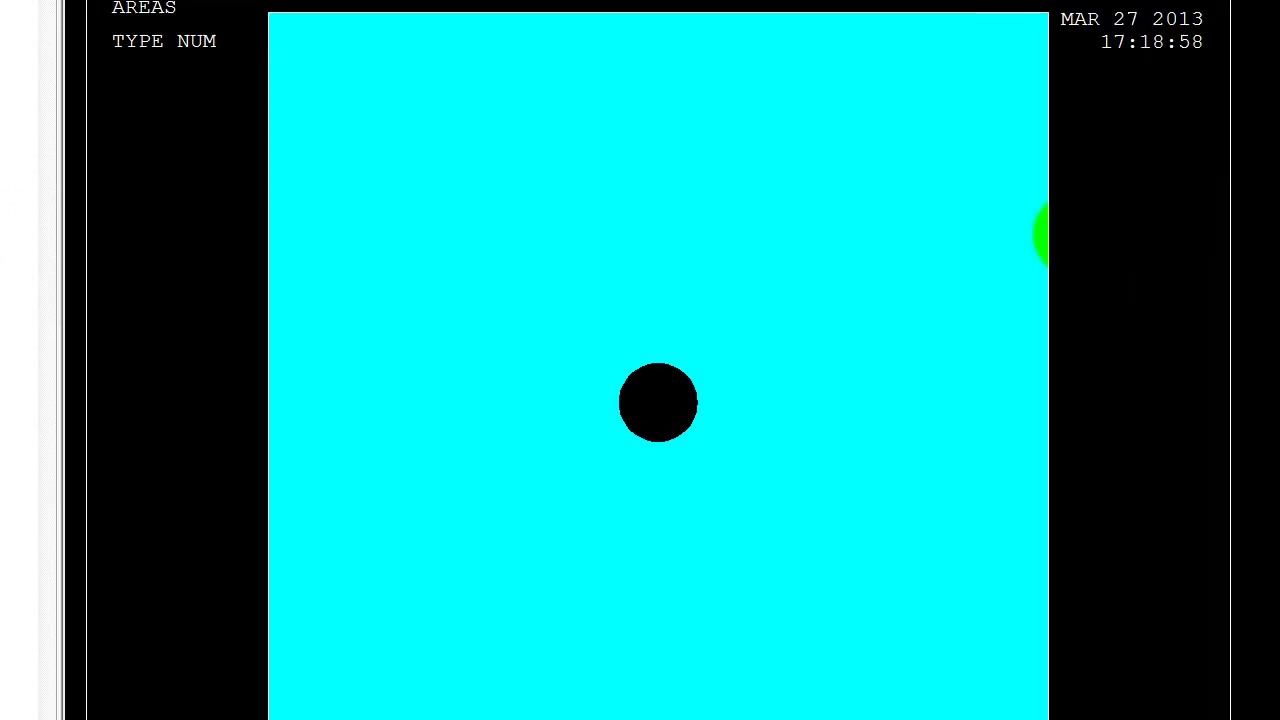
pyautogui.click(780, 297)
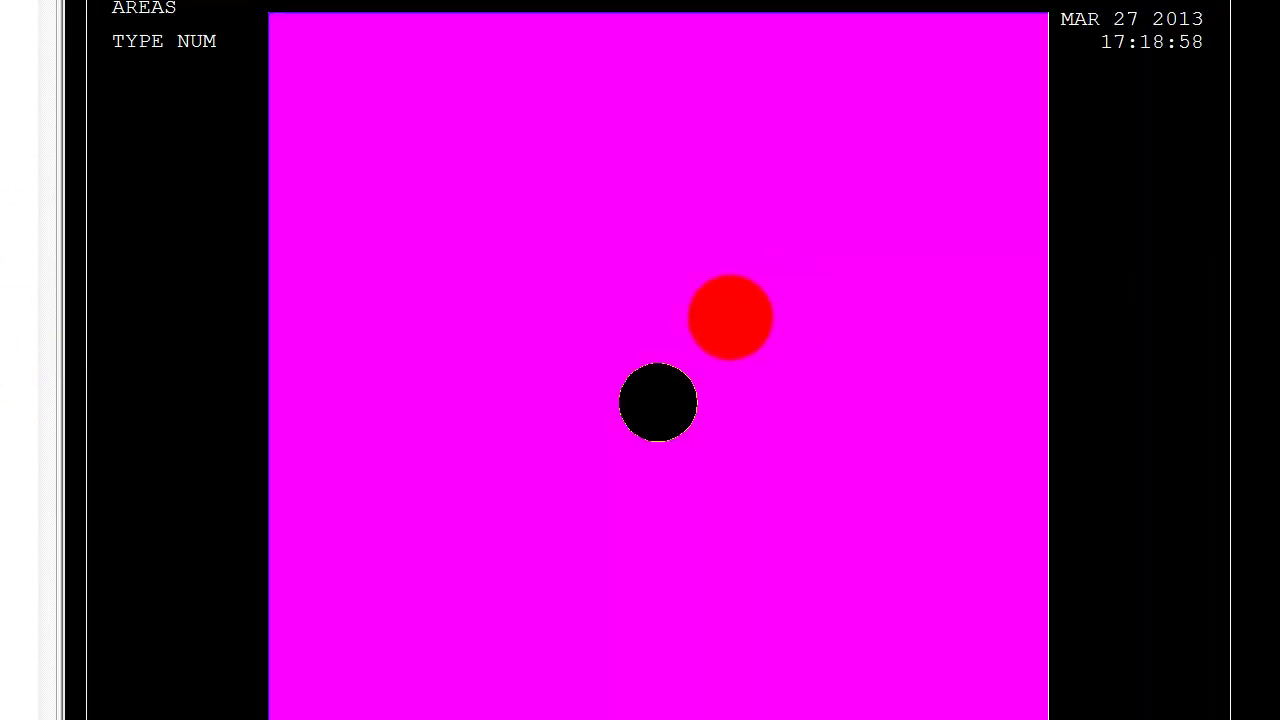
pyautogui.press('Return')
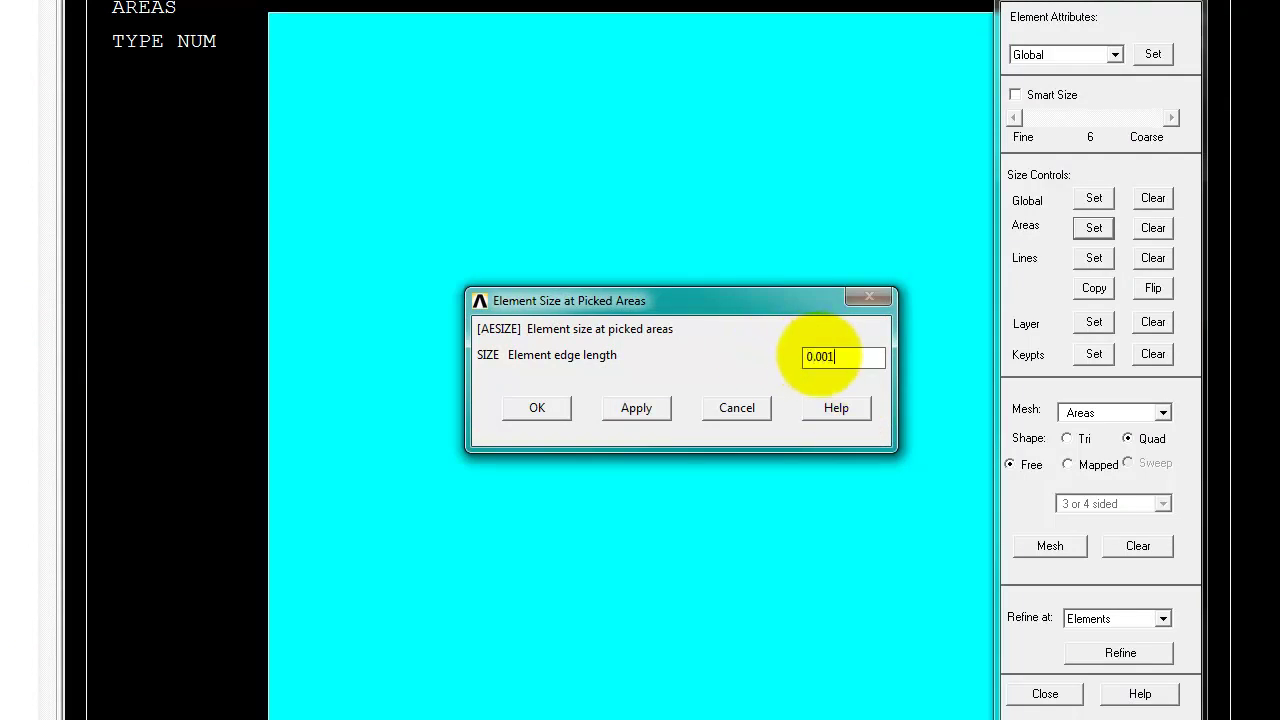
pyautogui.write('0.001')
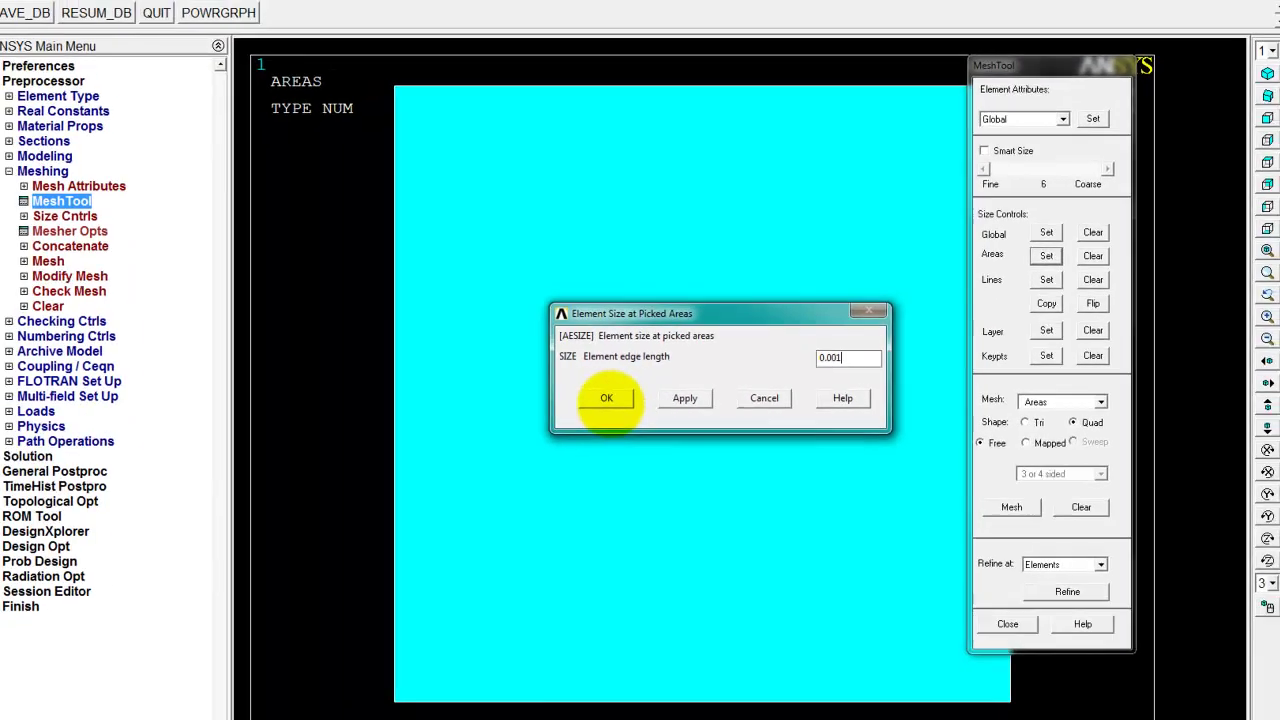
pyautogui.click(548, 410)
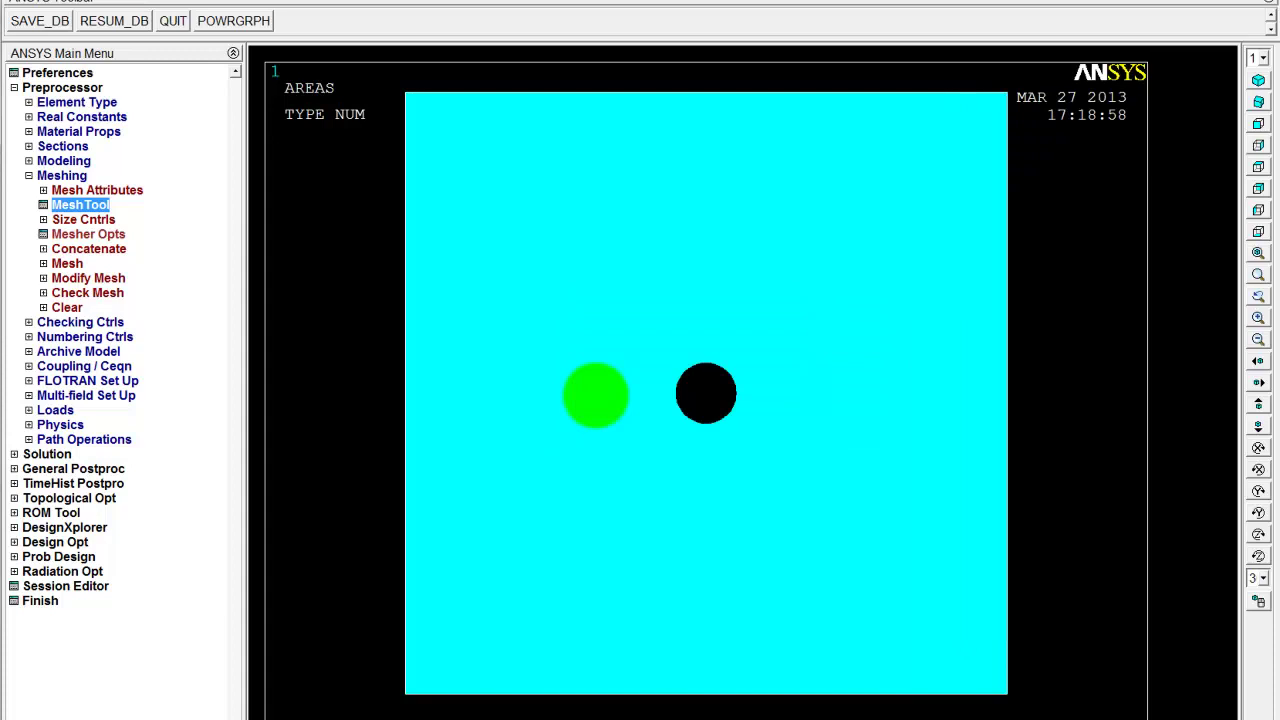
# Mesh the holed plate area with the free quadrilateral mesh.
pyautogui.click(76, 208)
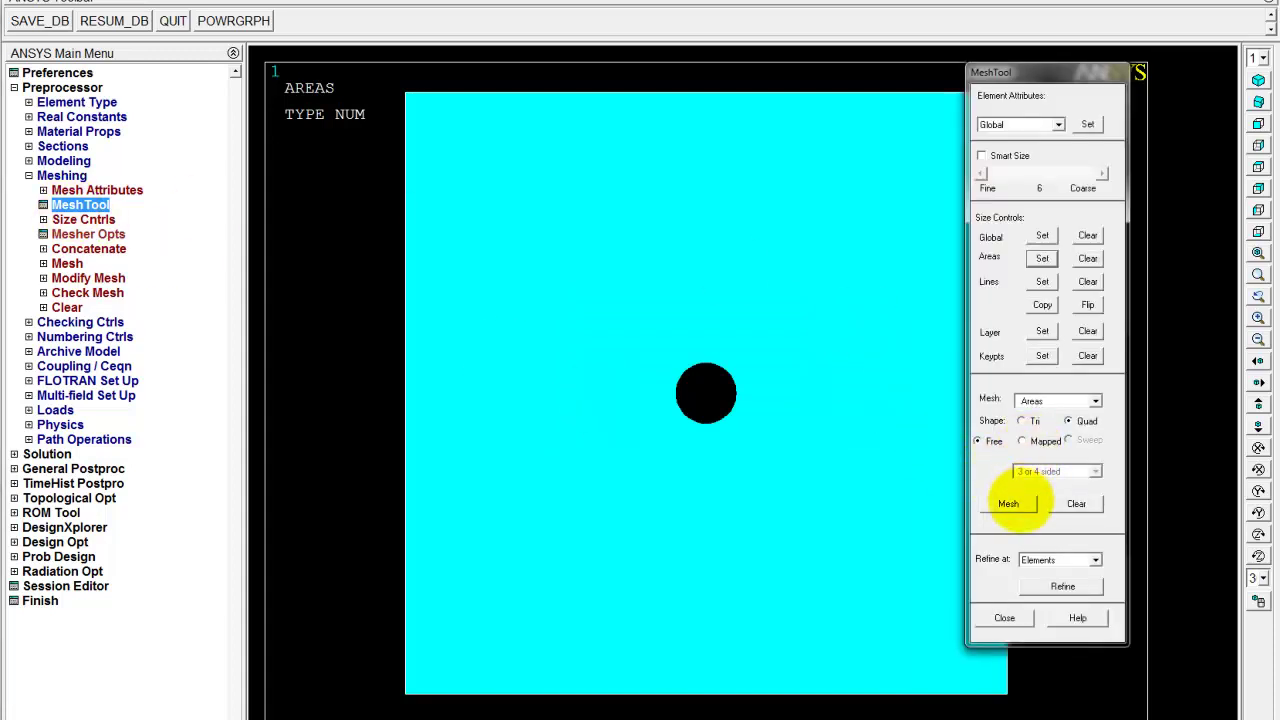
pyautogui.click(1008, 503)
pyautogui.click(823, 451)
pyautogui.click(24, 591)
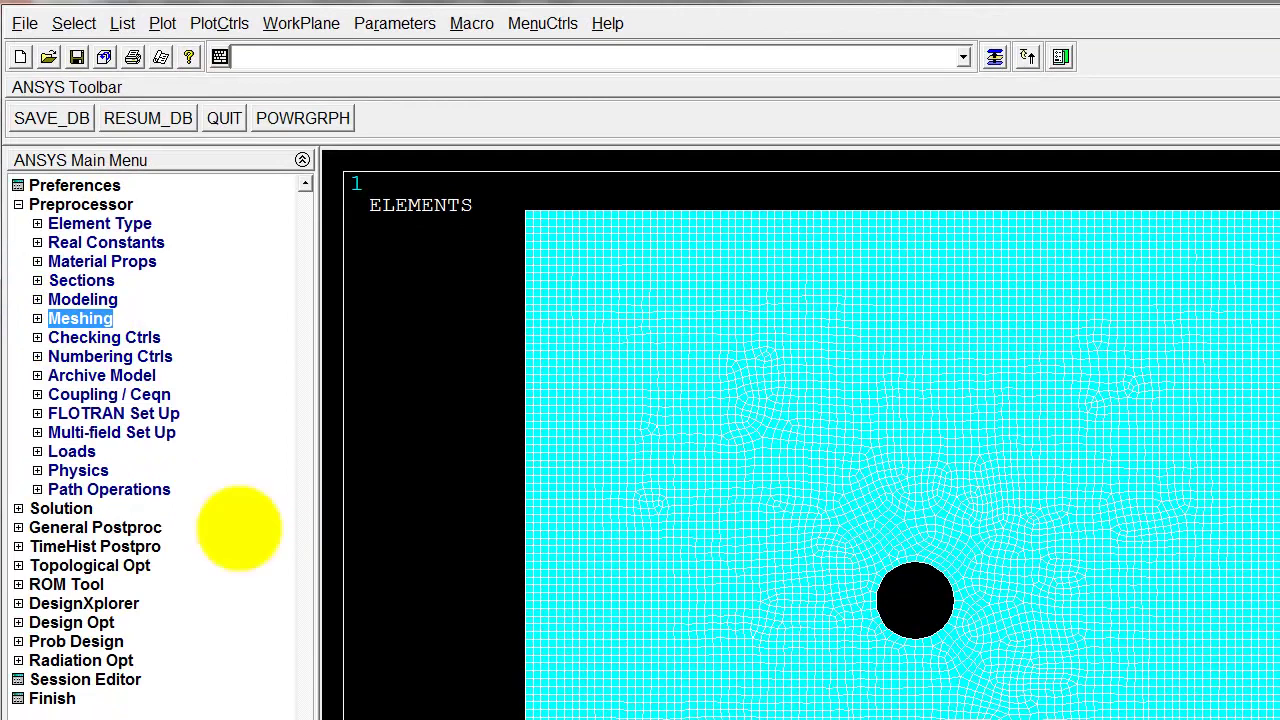
# Apply a UX displacement constraint to the plate's left edge line.
pyautogui.click(58, 451)
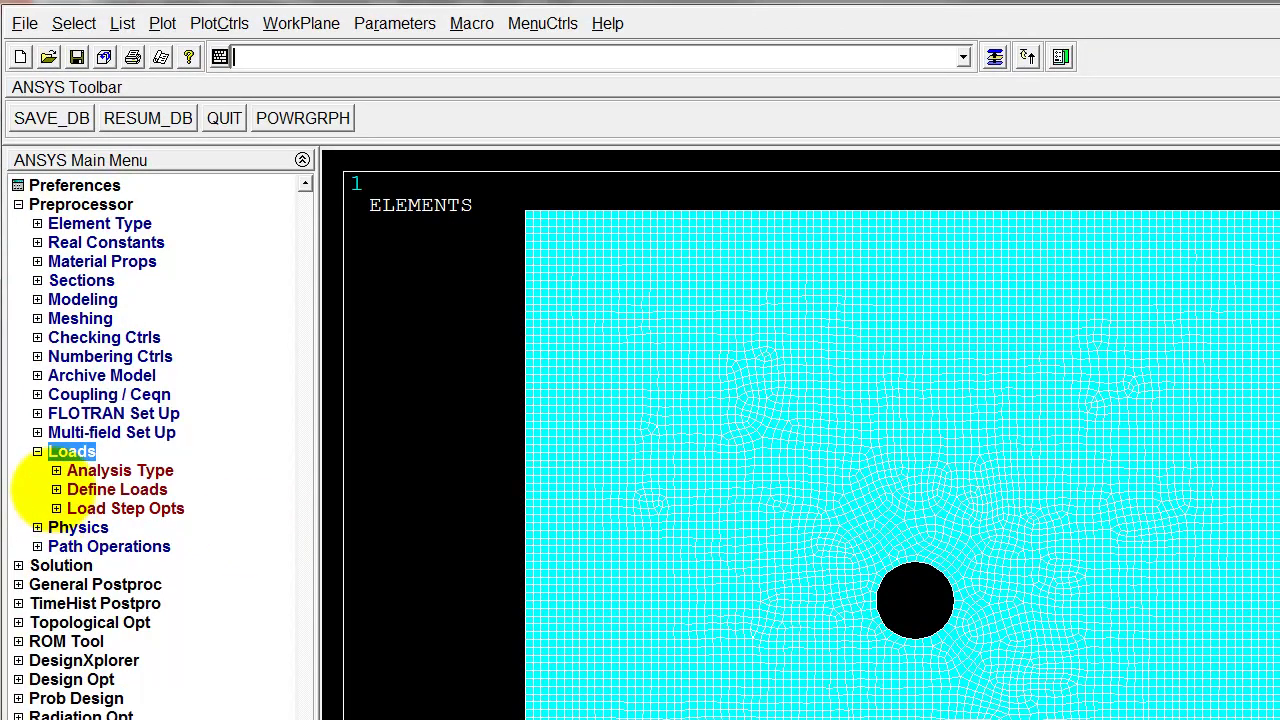
pyautogui.click(45, 489)
pyautogui.click(85, 527)
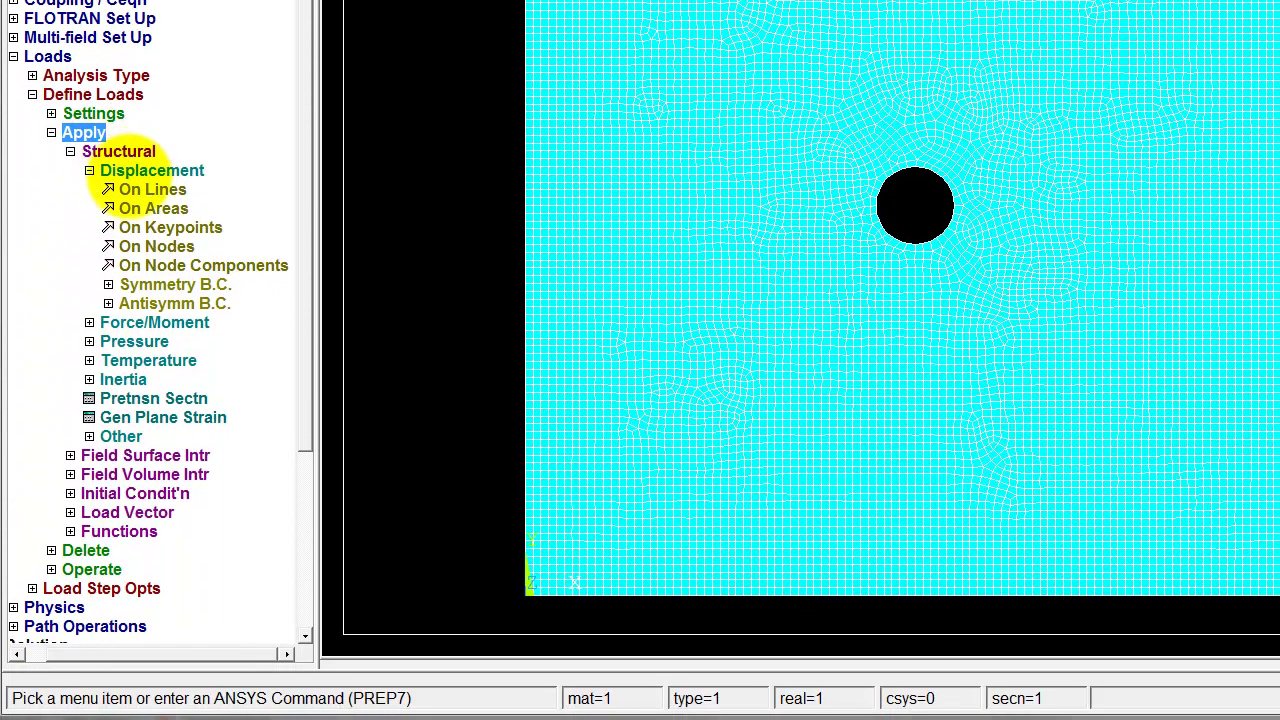
pyautogui.click(152, 189)
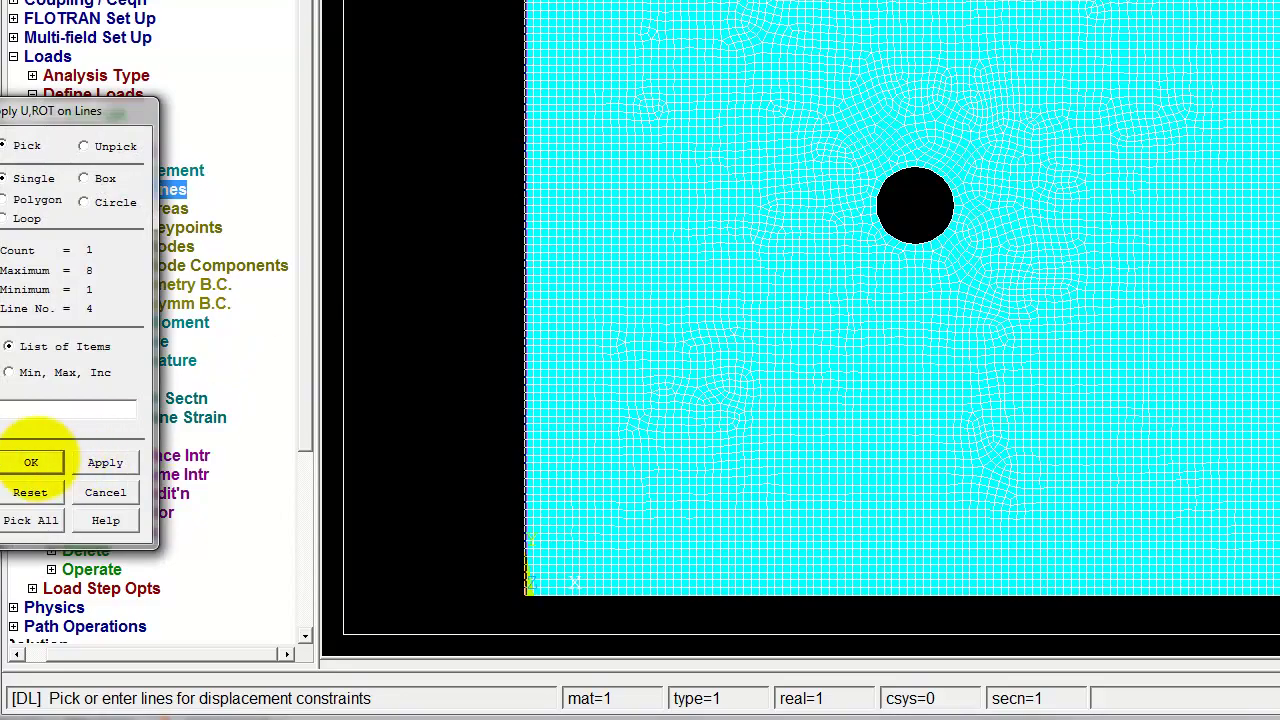
pyautogui.click(32, 462)
pyautogui.click(1060, 68)
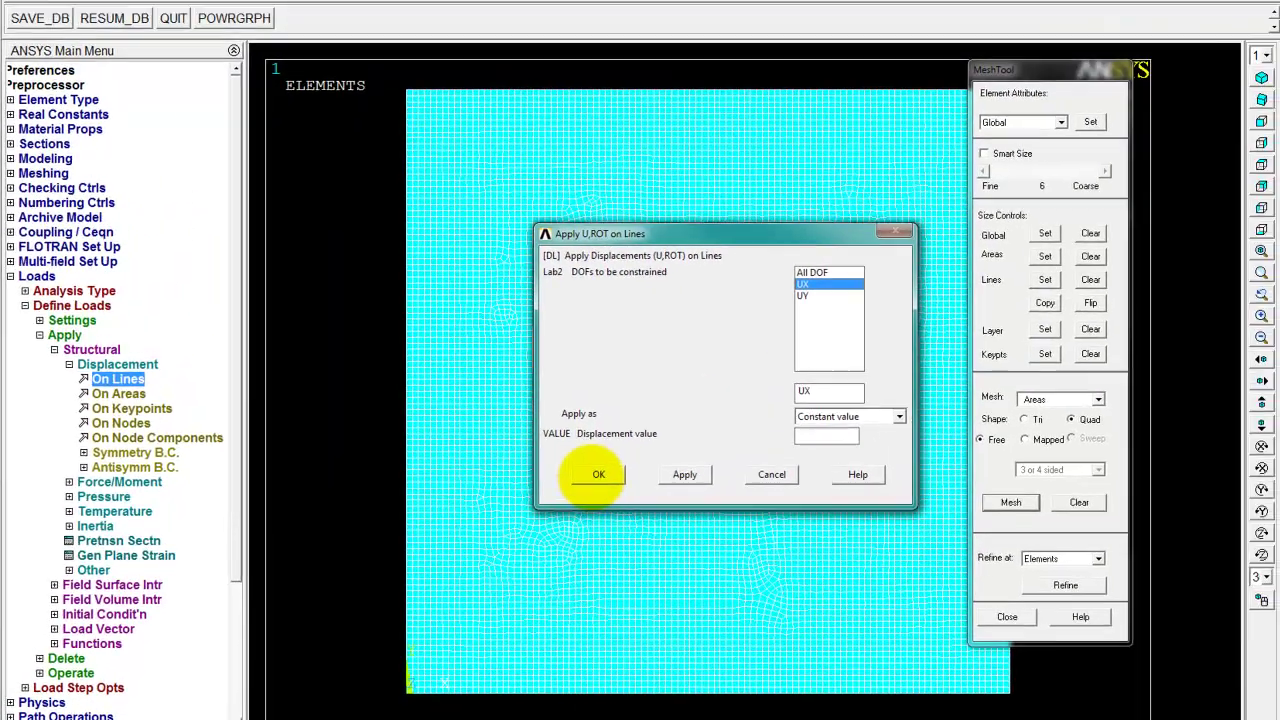
pyautogui.click(598, 474)
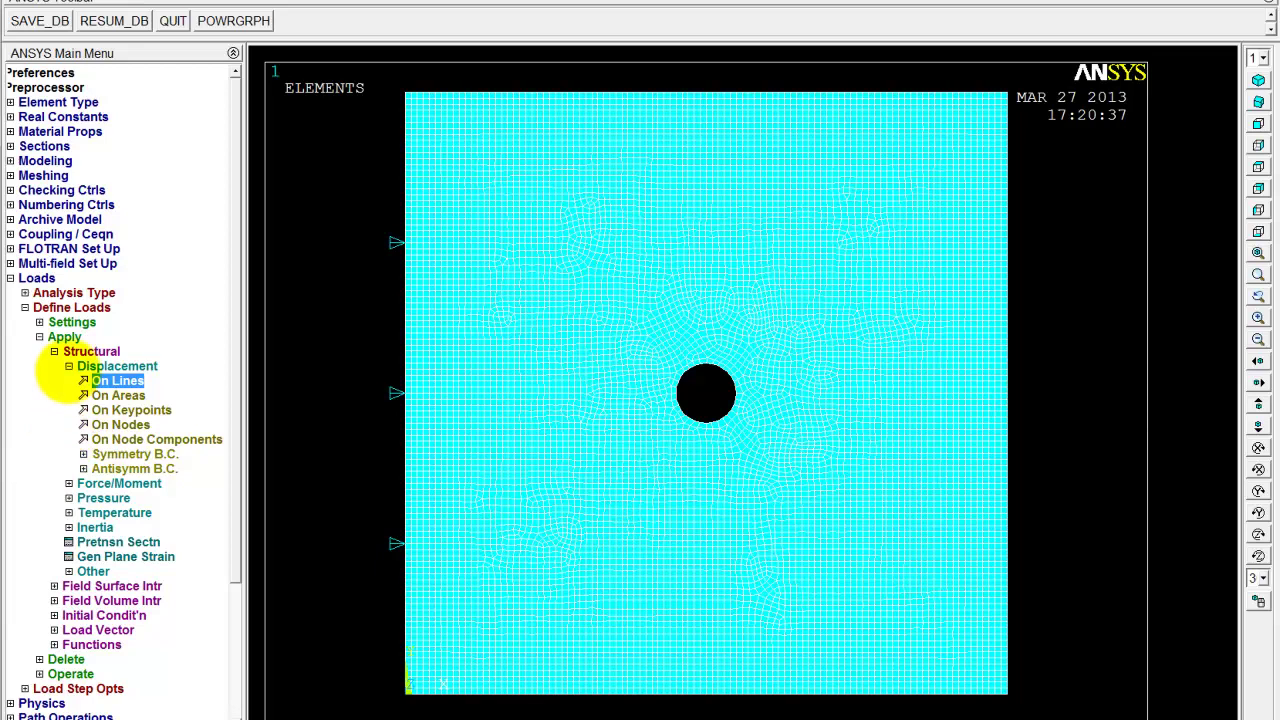
pyautogui.click(68, 366)
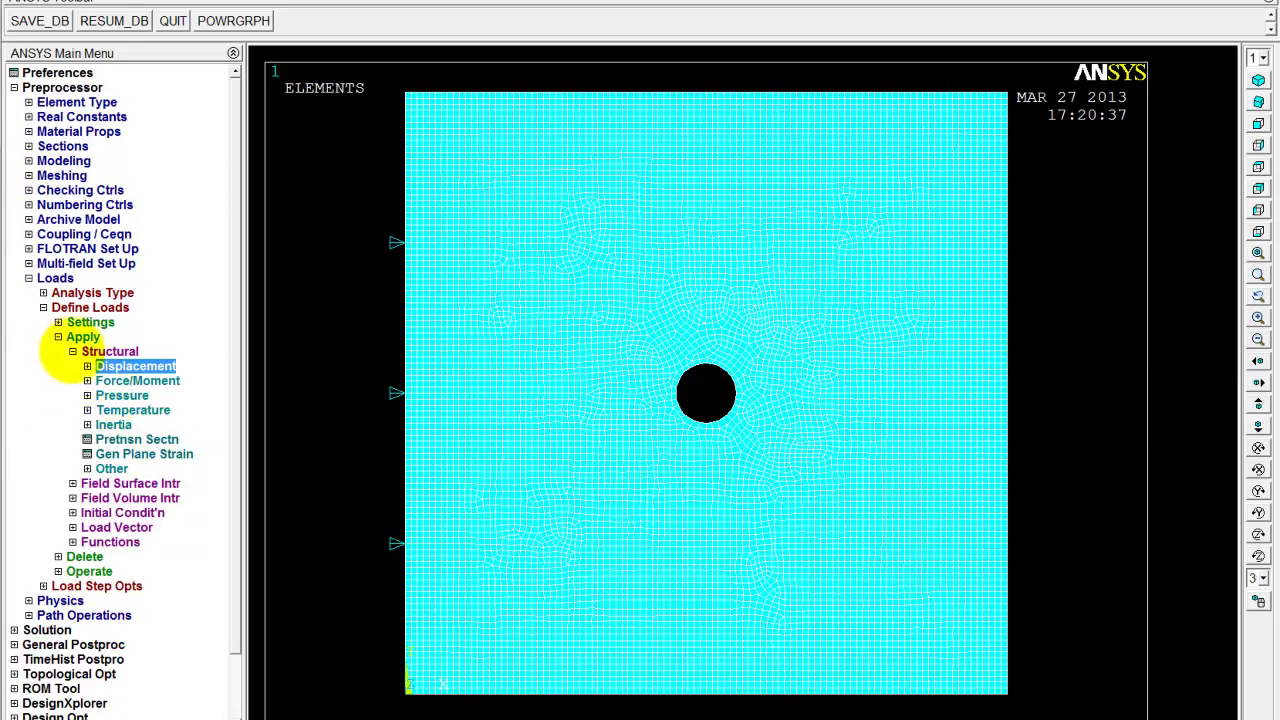
pyautogui.click(72, 351)
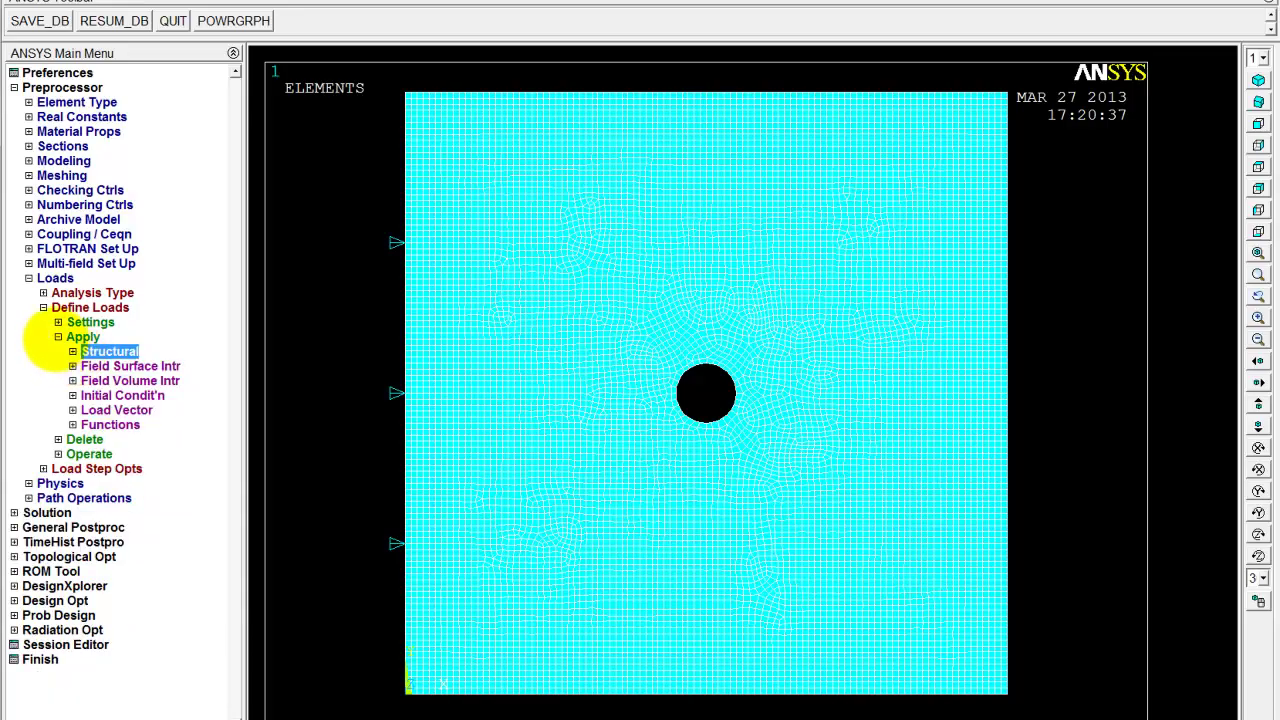
pyautogui.click(58, 337)
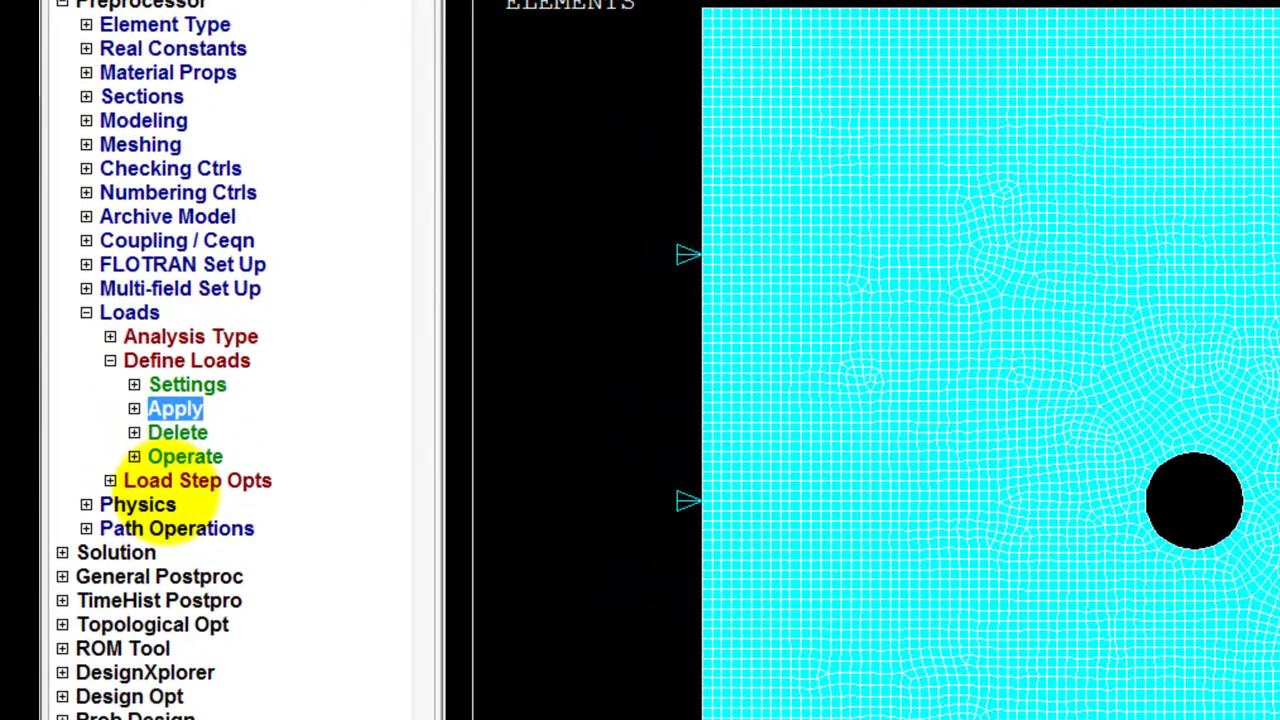
# Box-select the plate's right-edge nodes and couple their UX degree of freedom as set 99.
pyautogui.click(100, 245)
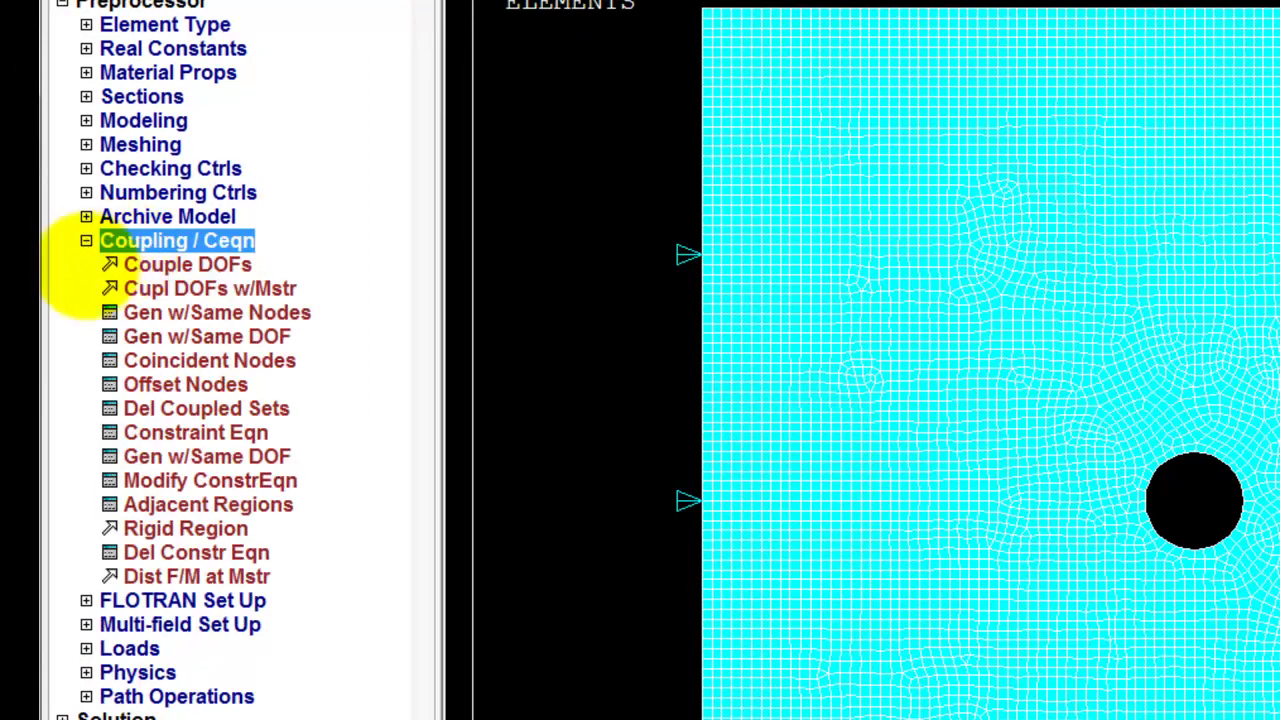
pyautogui.click(160, 264)
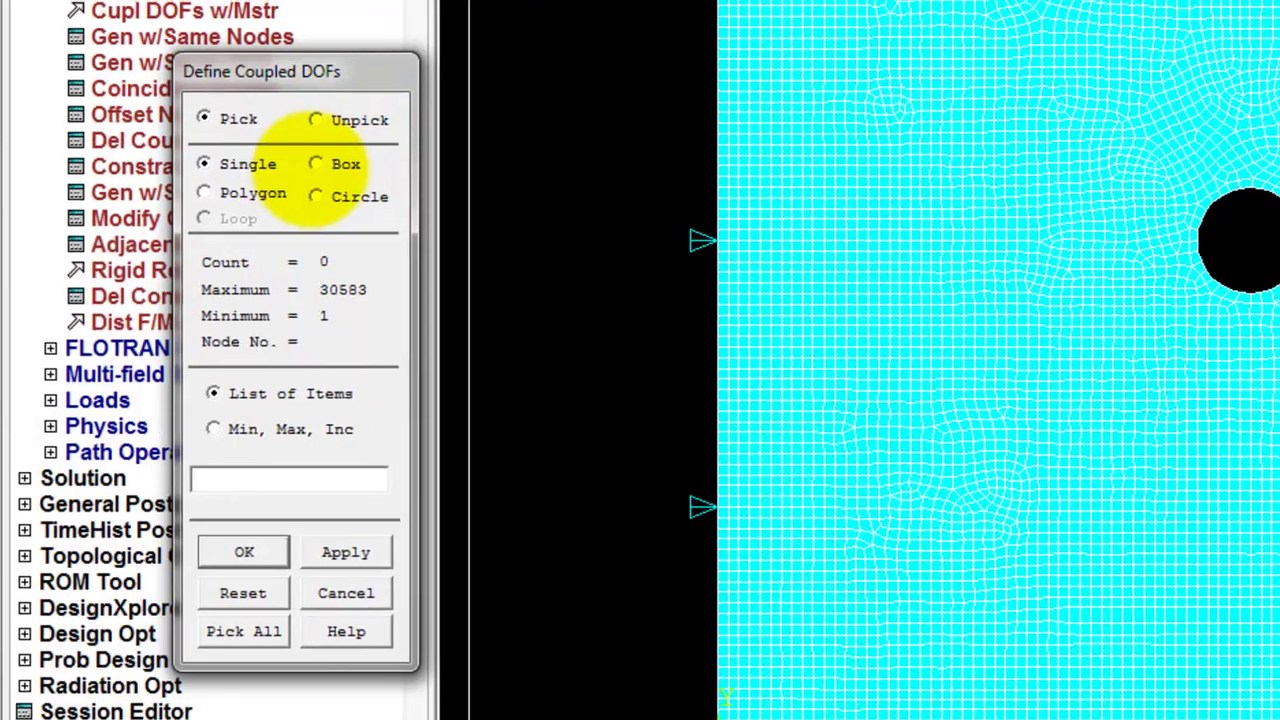
pyautogui.click(115, 202)
pyautogui.moveTo(1002, 98); pyautogui.dragTo(1016, 714)
pyautogui.click(92, 560)
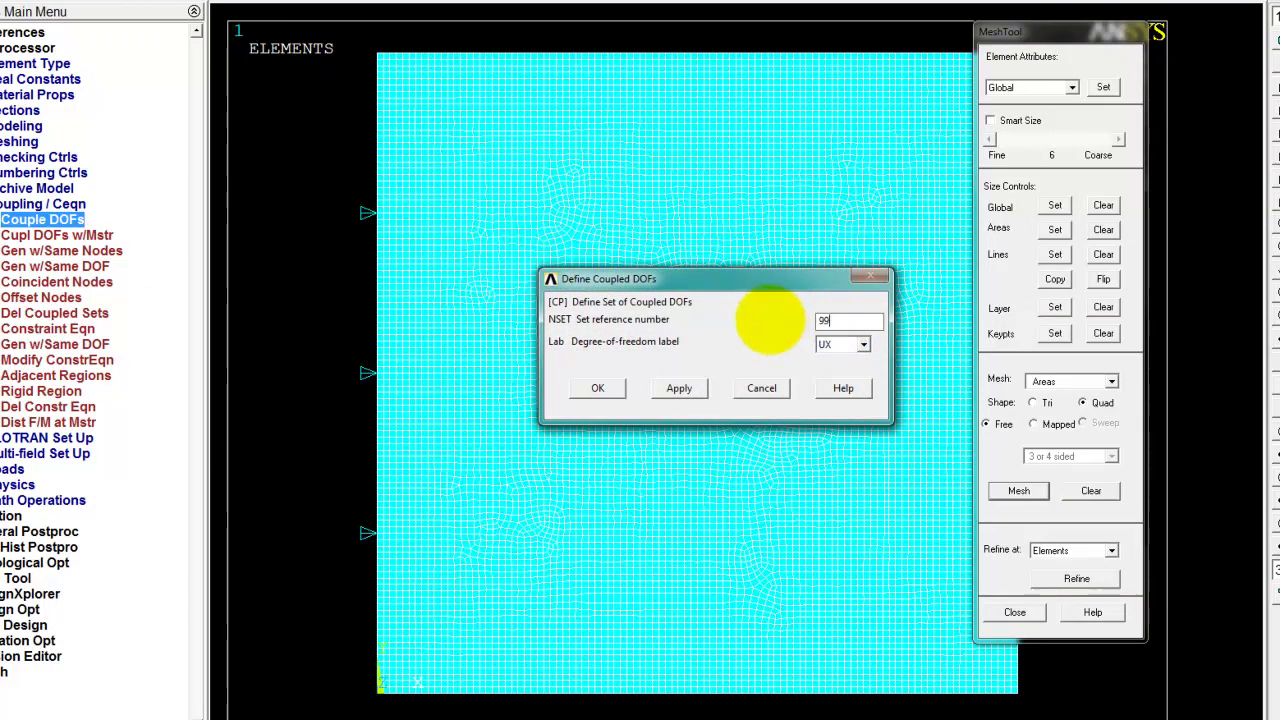
pyautogui.click(604, 388)
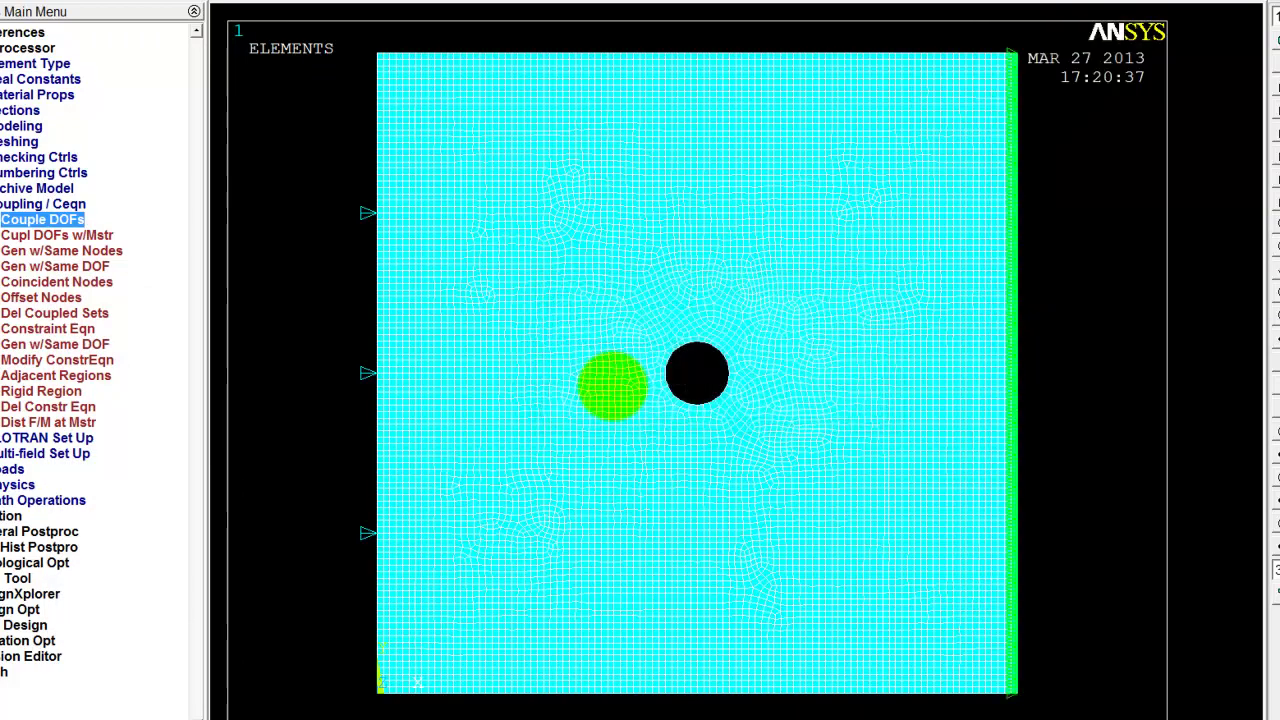
pyautogui.click(40, 204)
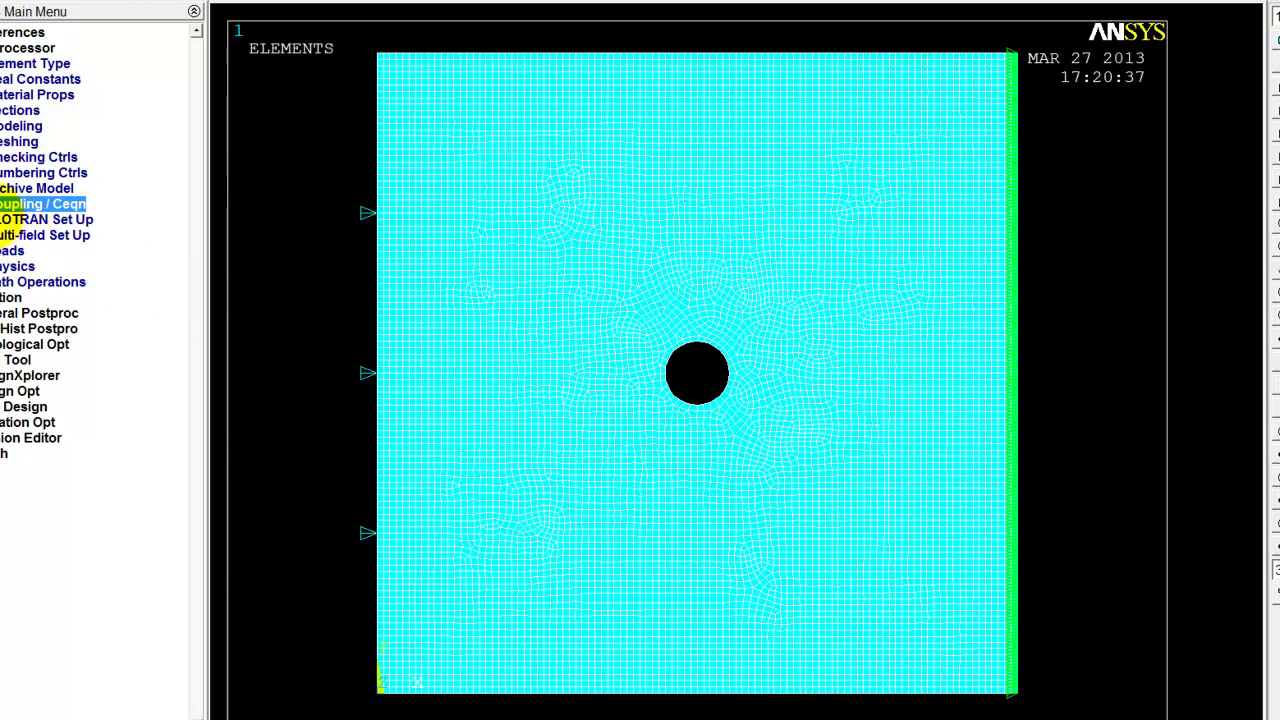
# Apply a 1000 FX nodal force on the plate's right edge and dismiss the resulting warning.
pyautogui.click(8, 250)
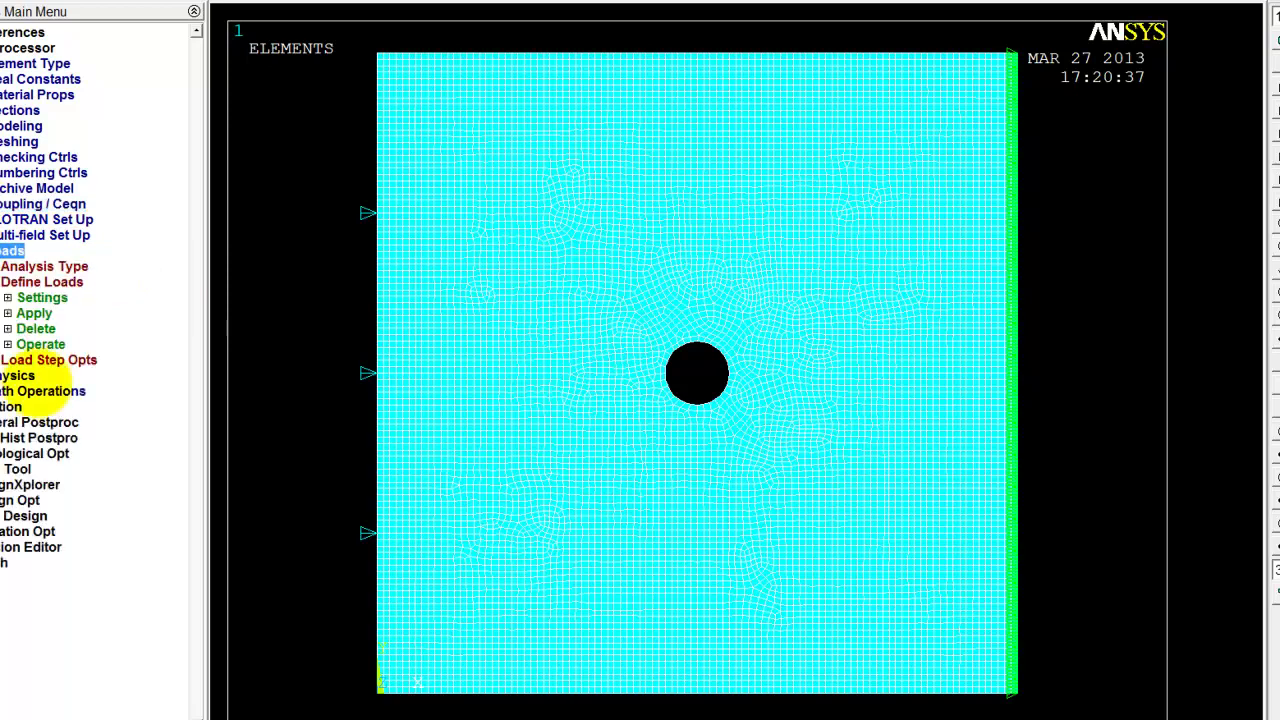
pyautogui.click(32, 313)
pyautogui.click(62, 328)
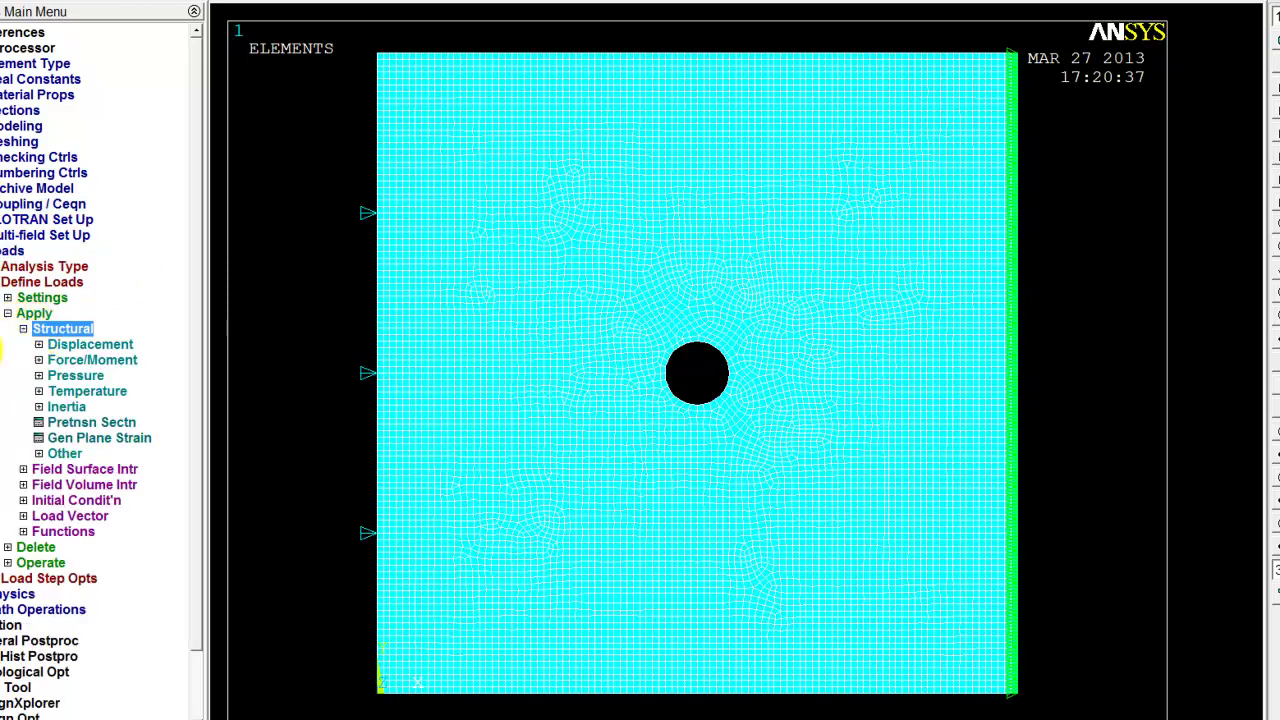
pyautogui.click(88, 360)
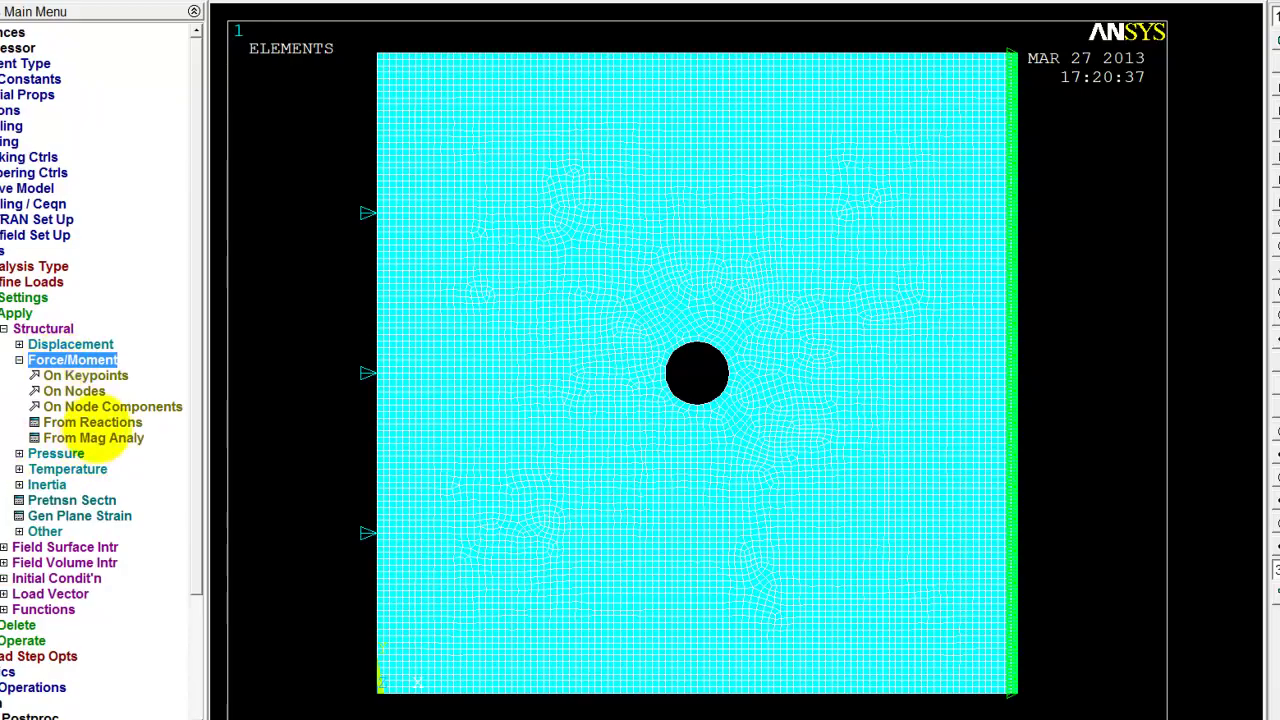
pyautogui.click(74, 392)
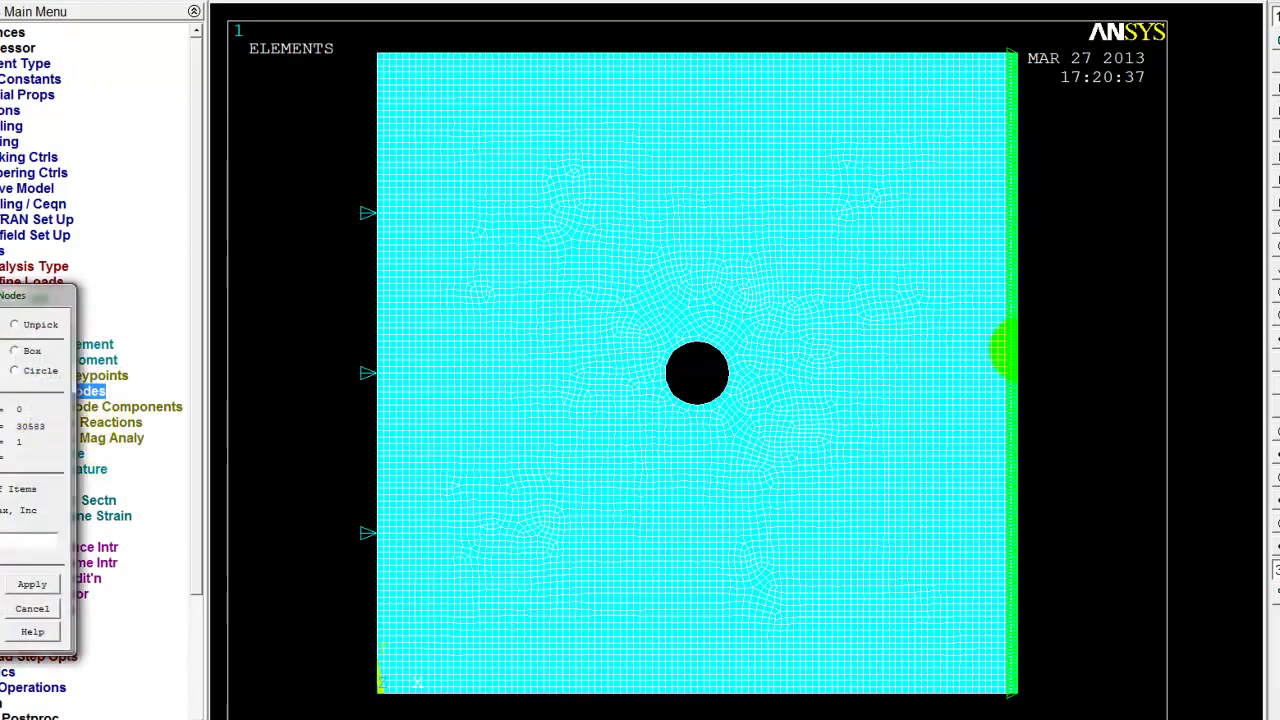
pyautogui.click(32, 583)
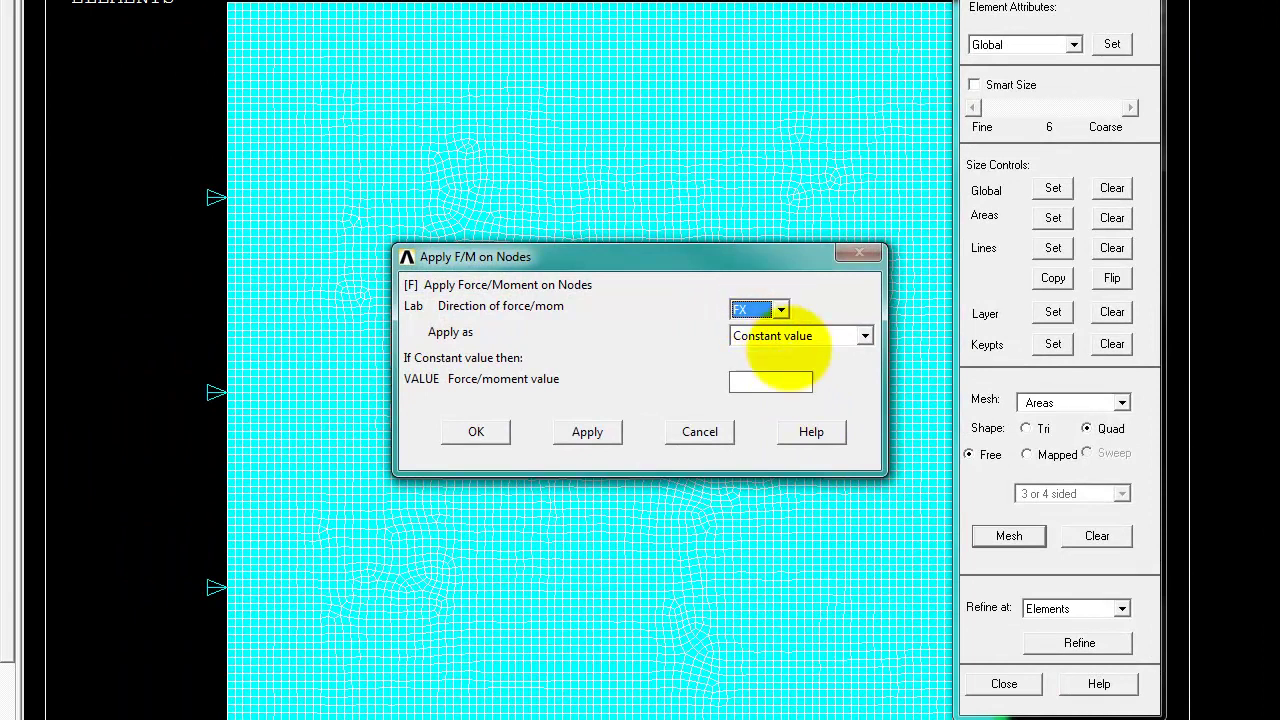
pyautogui.click(1004, 683)
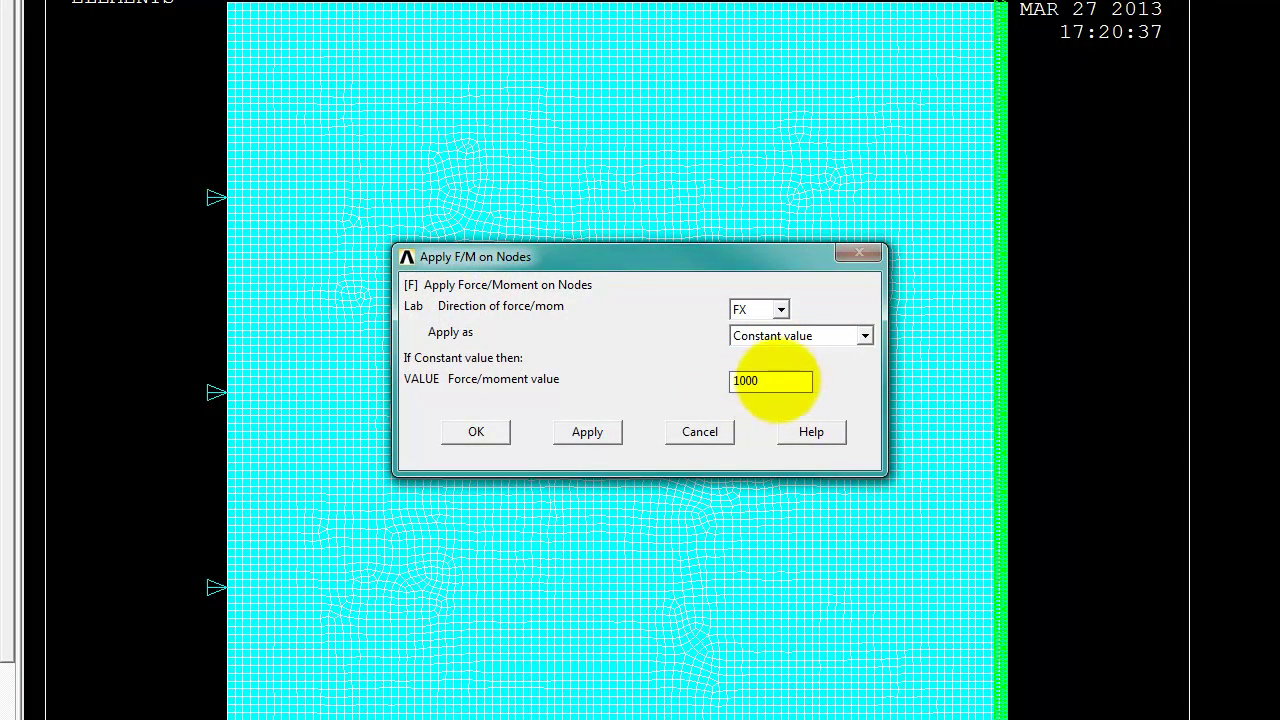
pyautogui.click(476, 431)
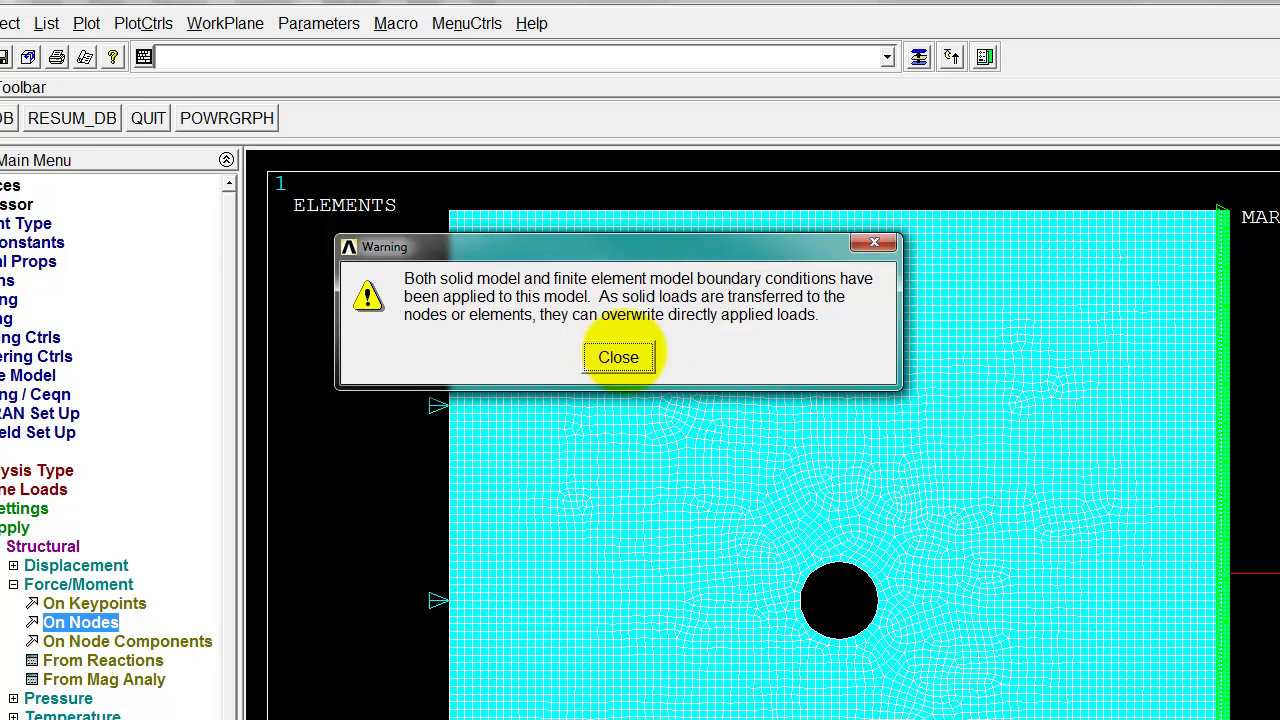
pyautogui.moveTo(606, 251); pyautogui.dragTo(837, 141)
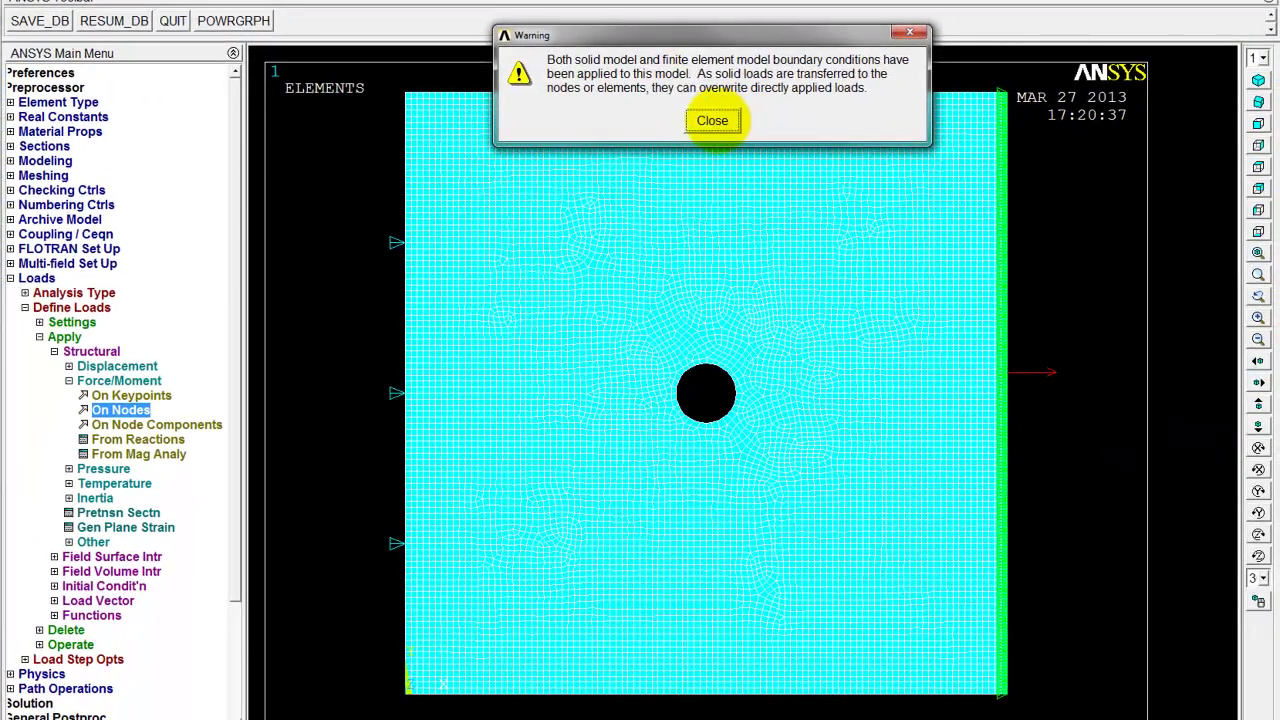
pyautogui.click(712, 120)
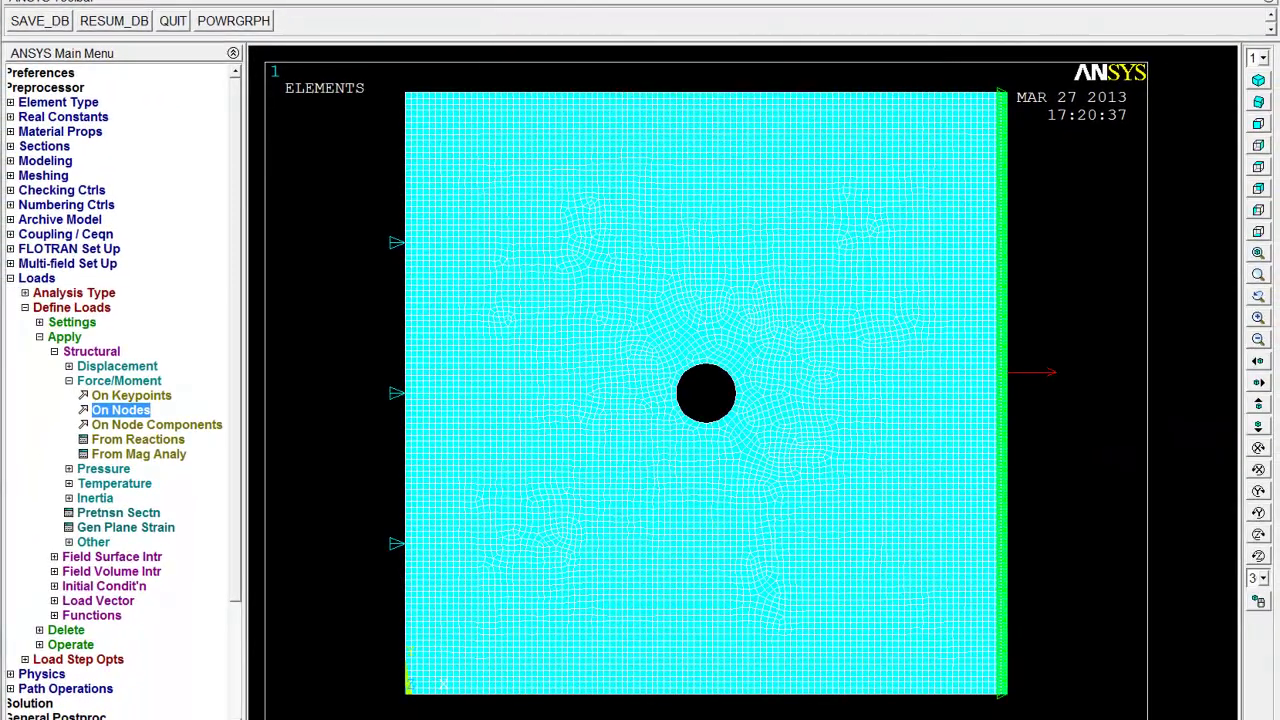
# Constrain node 701, at mid-height of the left edge, in UY.
pyautogui.click(68, 382)
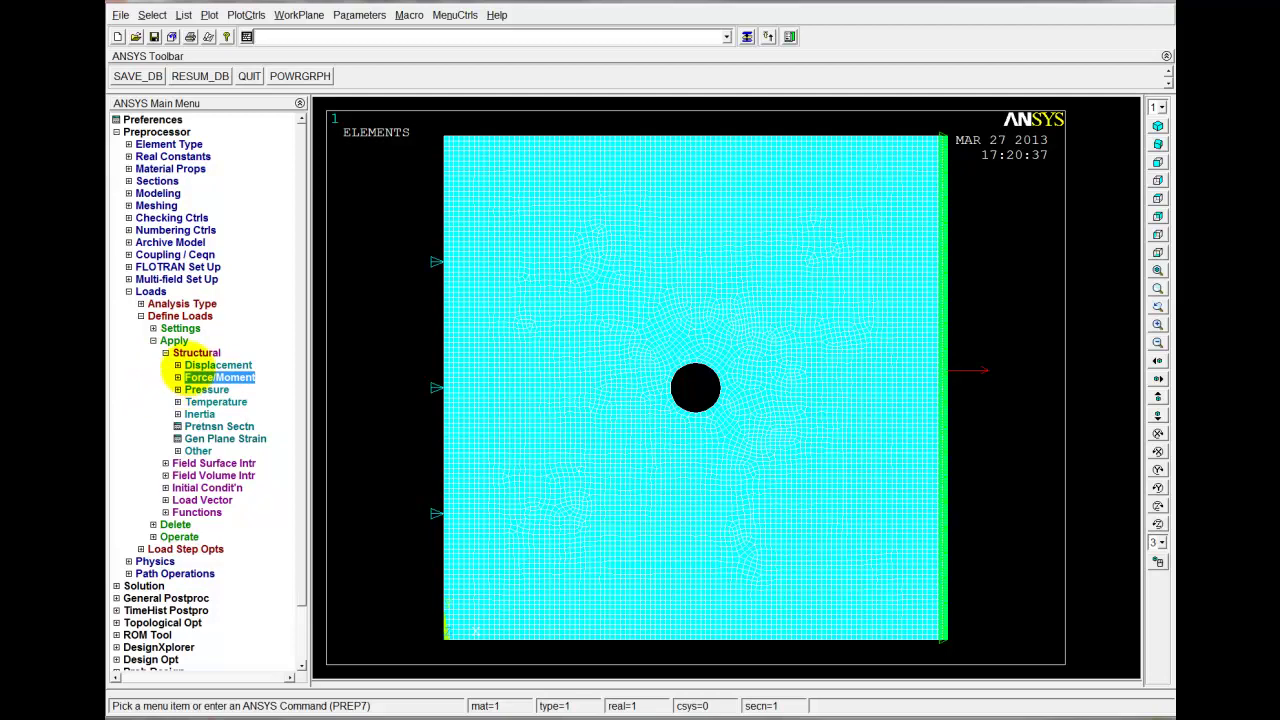
pyautogui.click(200, 365)
pyautogui.click(205, 413)
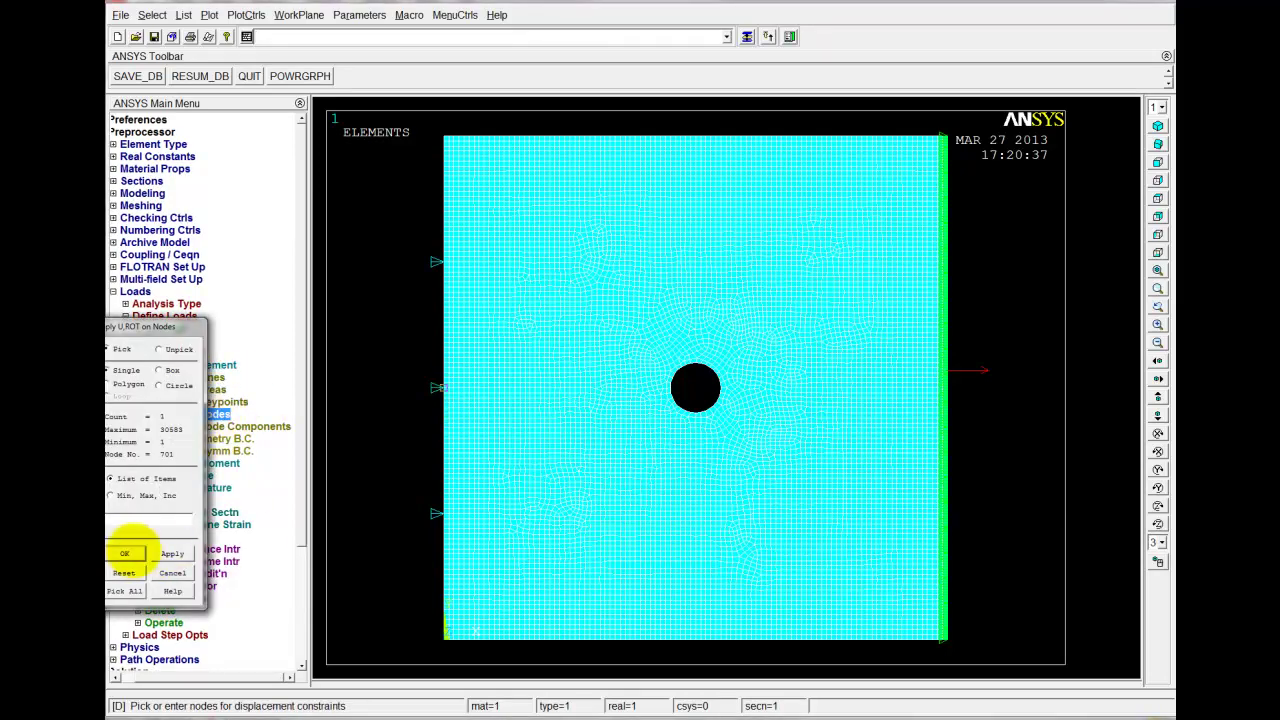
pyautogui.click(124, 553)
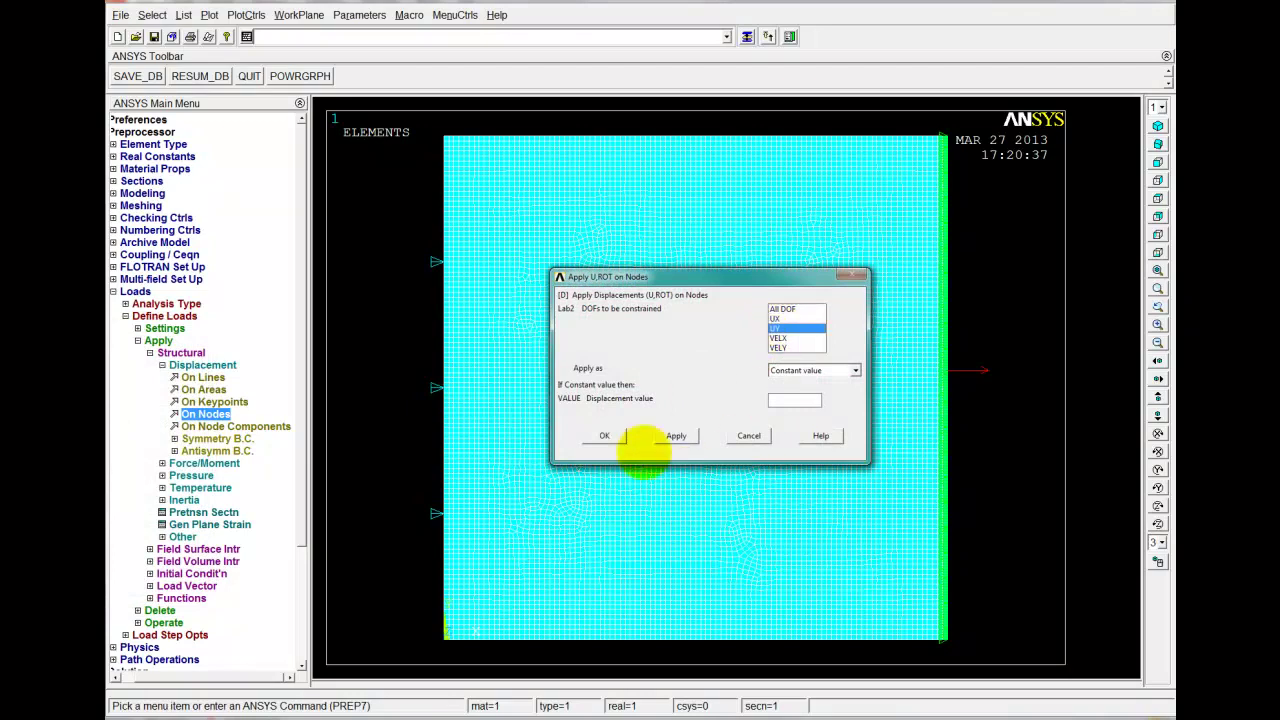
pyautogui.click(604, 435)
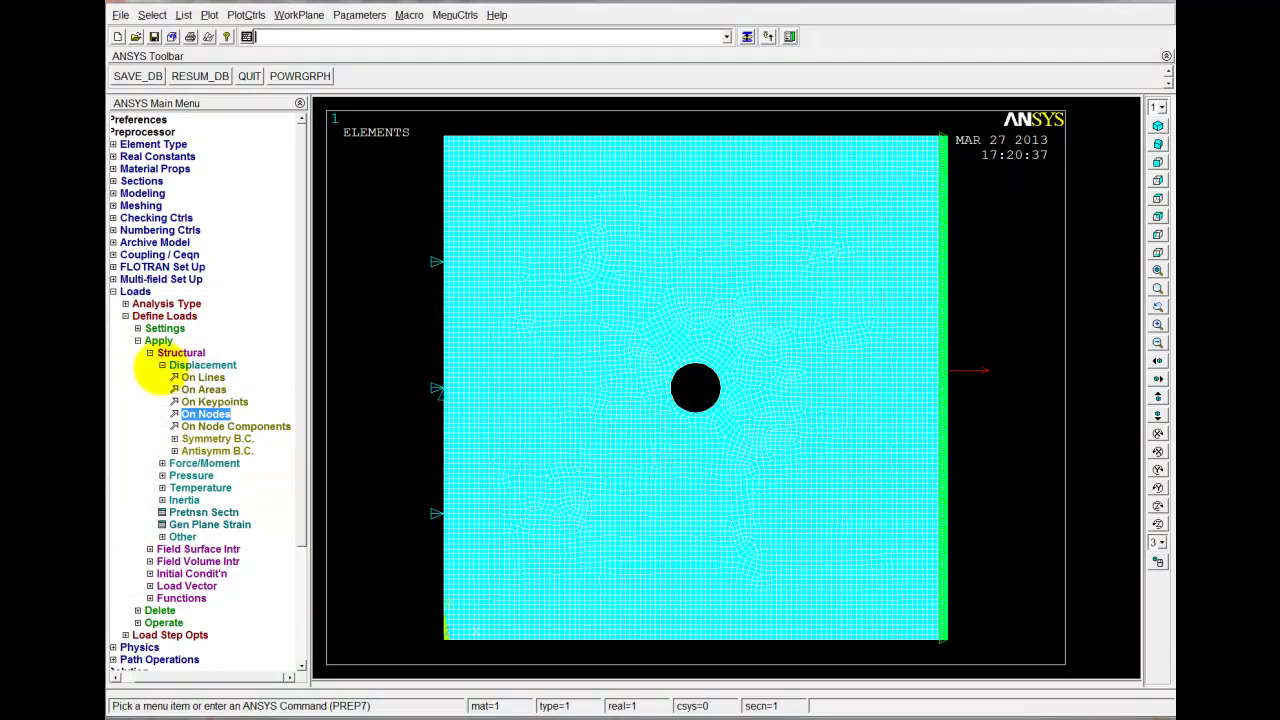
pyautogui.click(162, 365)
# Solve the current load step, closing the status summary and the 'Solution is done!' note.
pyautogui.click(150, 352)
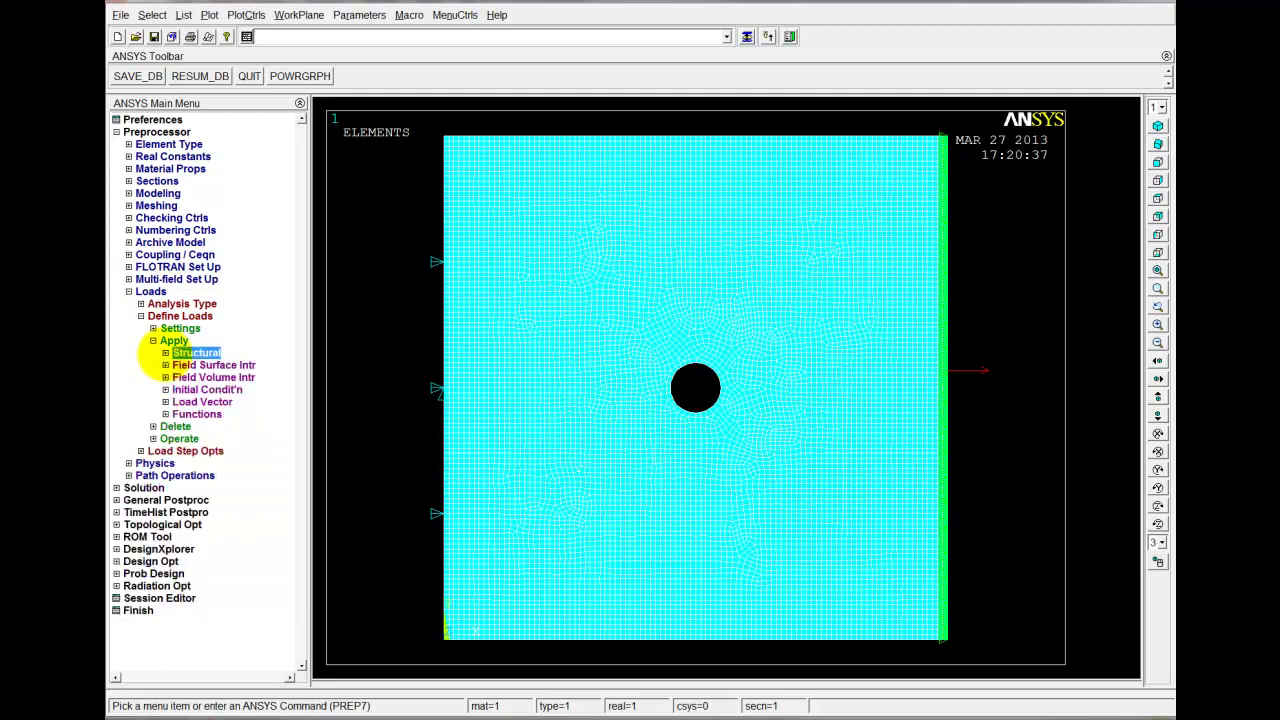
pyautogui.click(160, 341)
pyautogui.click(150, 316)
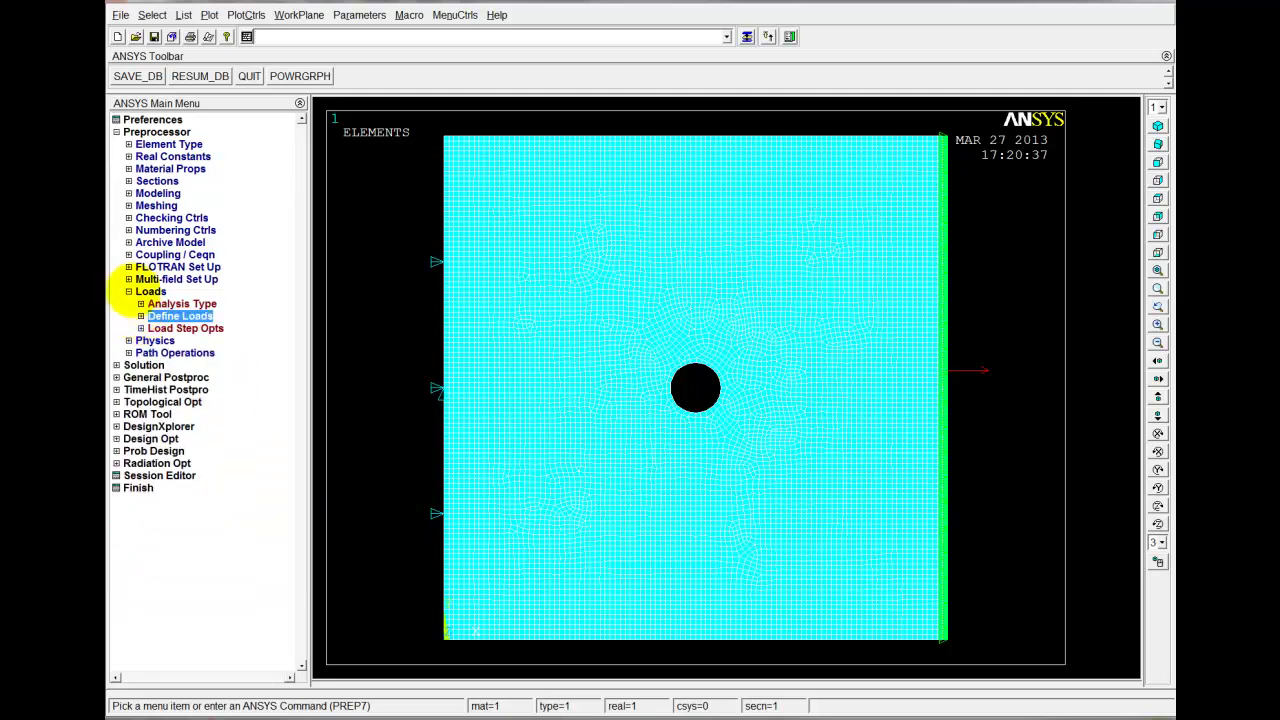
pyautogui.click(142, 291)
pyautogui.click(132, 329)
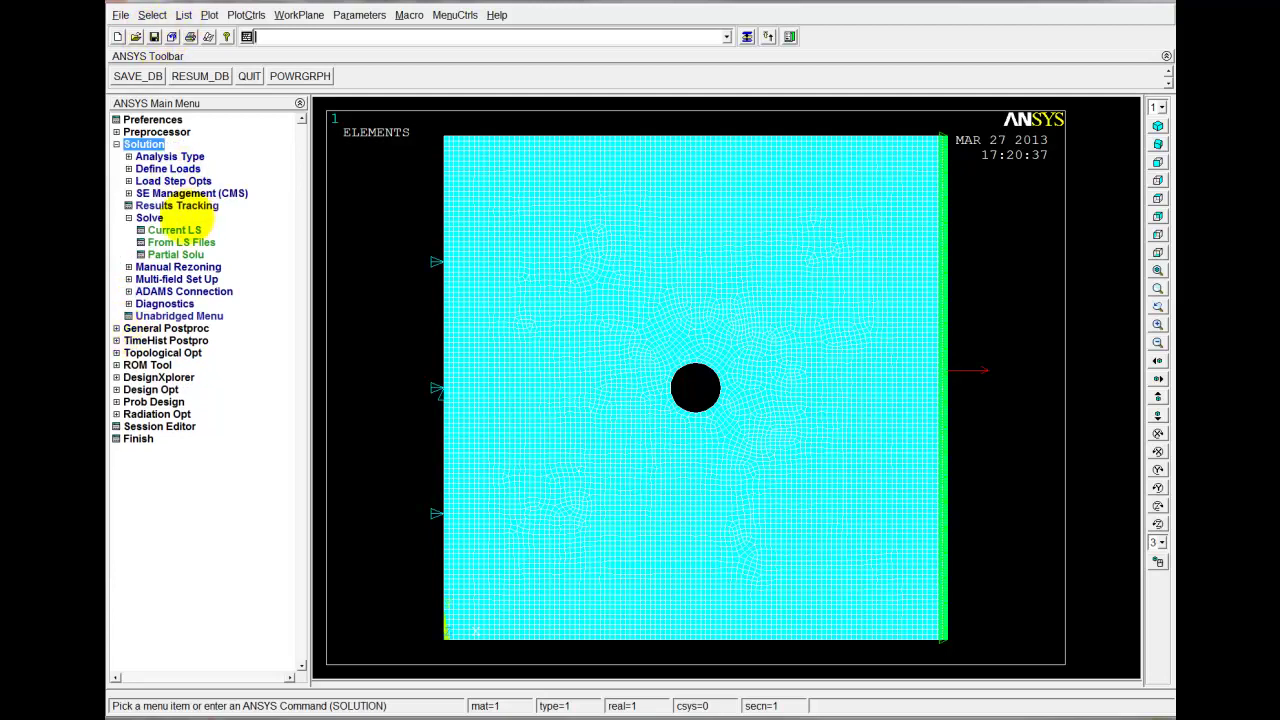
pyautogui.click(165, 230)
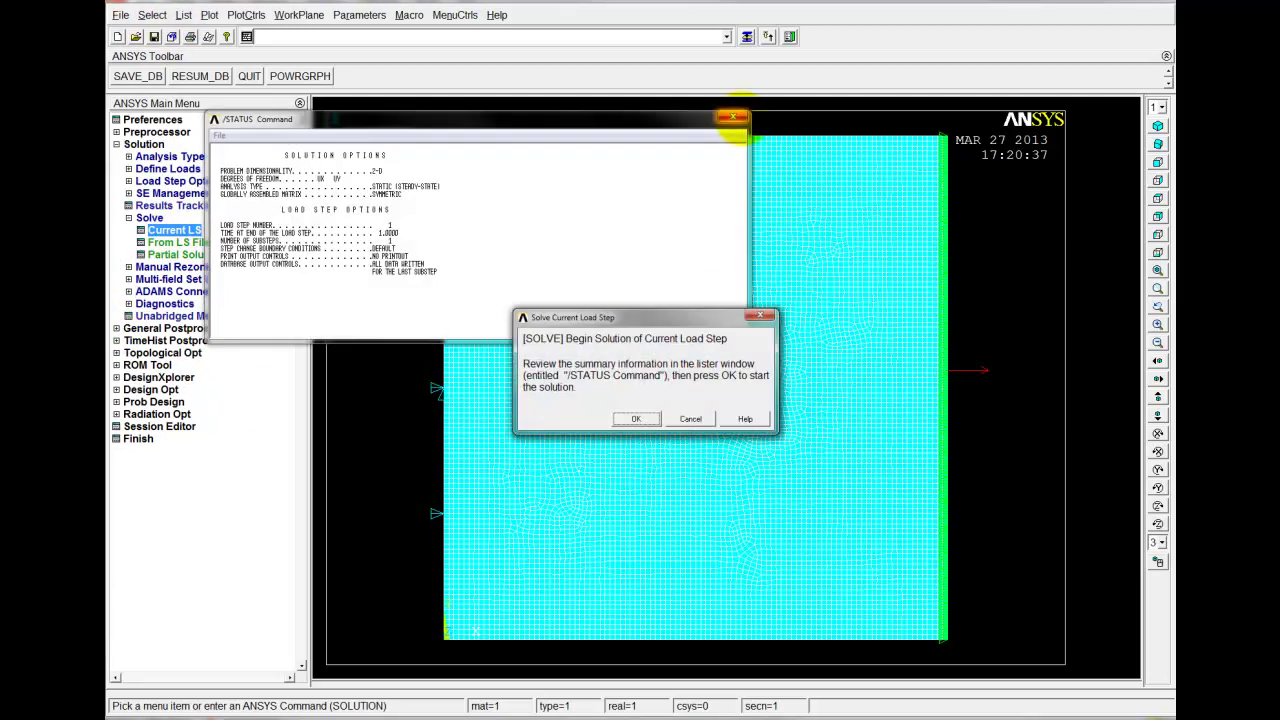
pyautogui.click(733, 118)
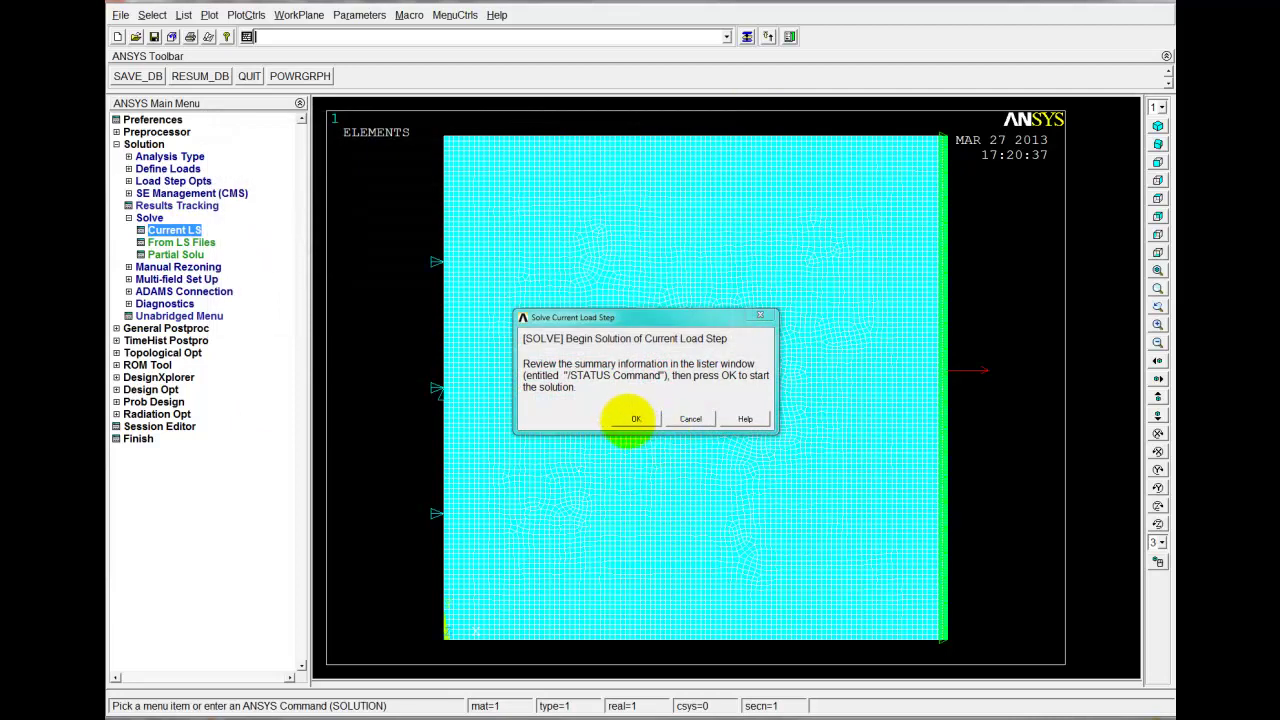
pyautogui.click(635, 419)
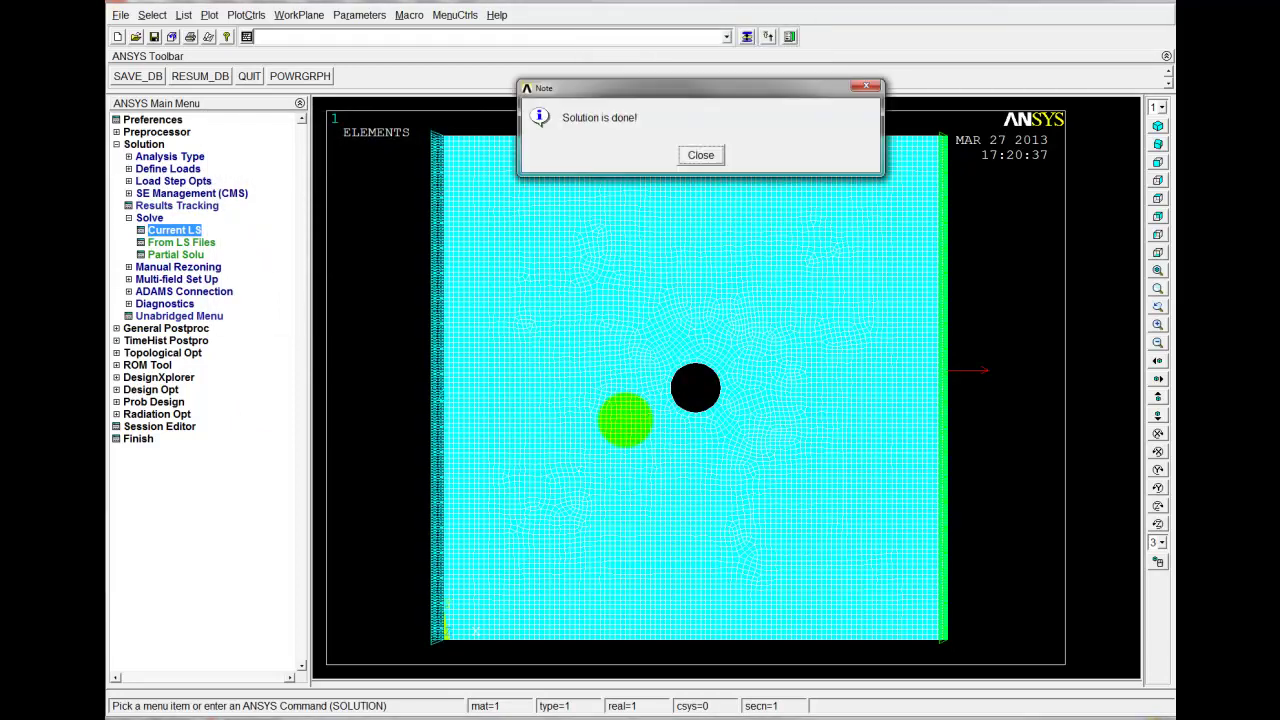
pyautogui.click(700, 154)
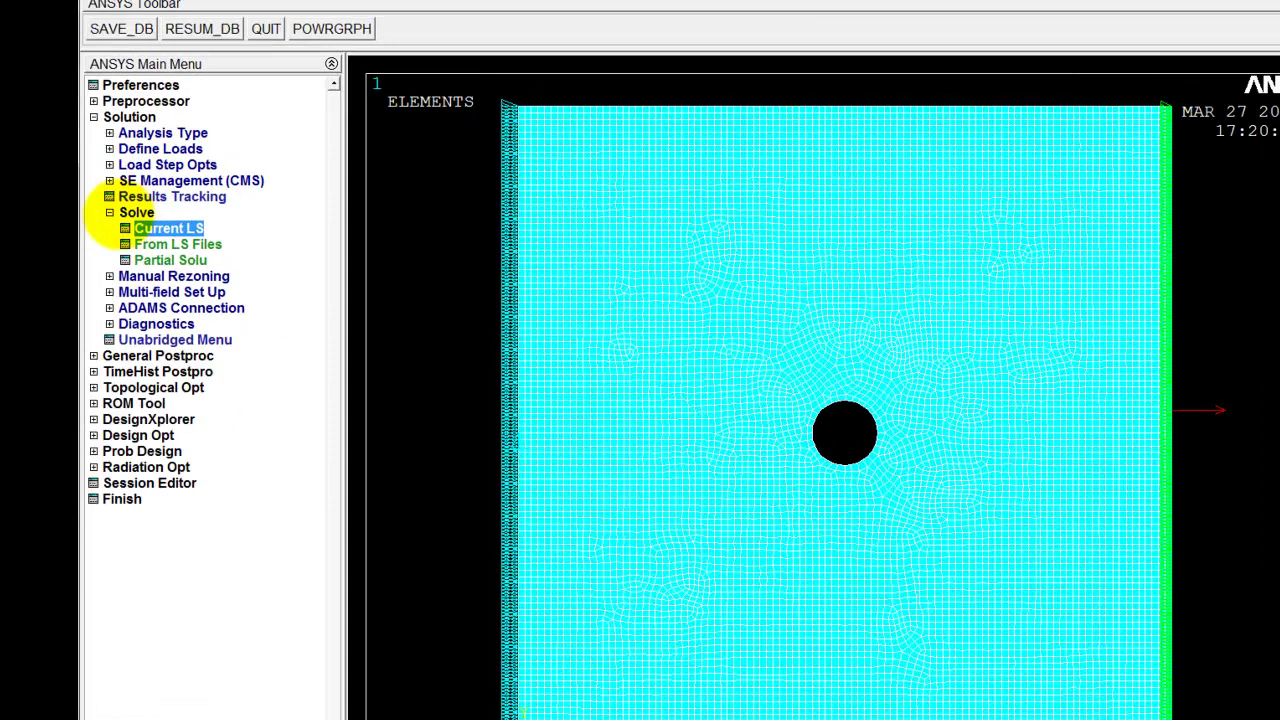
# Plot the deformed shape with the undeformed edge, giving DMX .493E-05.
pyautogui.click(102, 210)
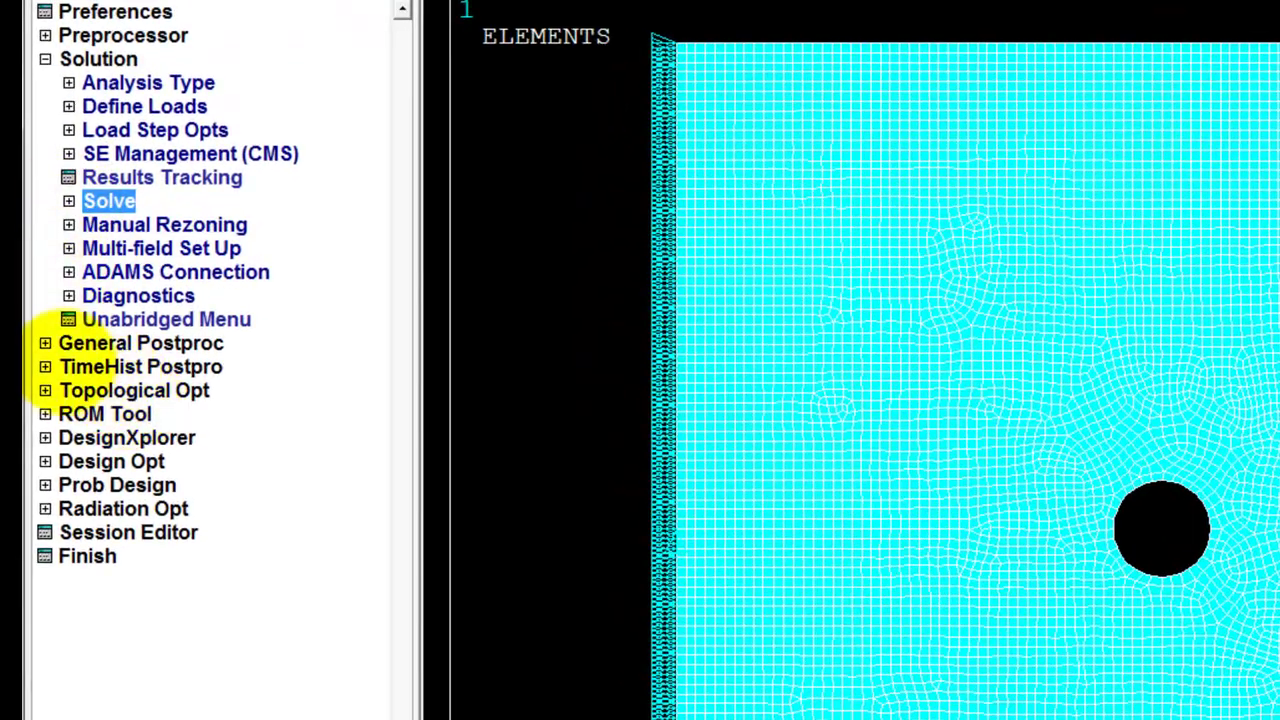
pyautogui.click(65, 343)
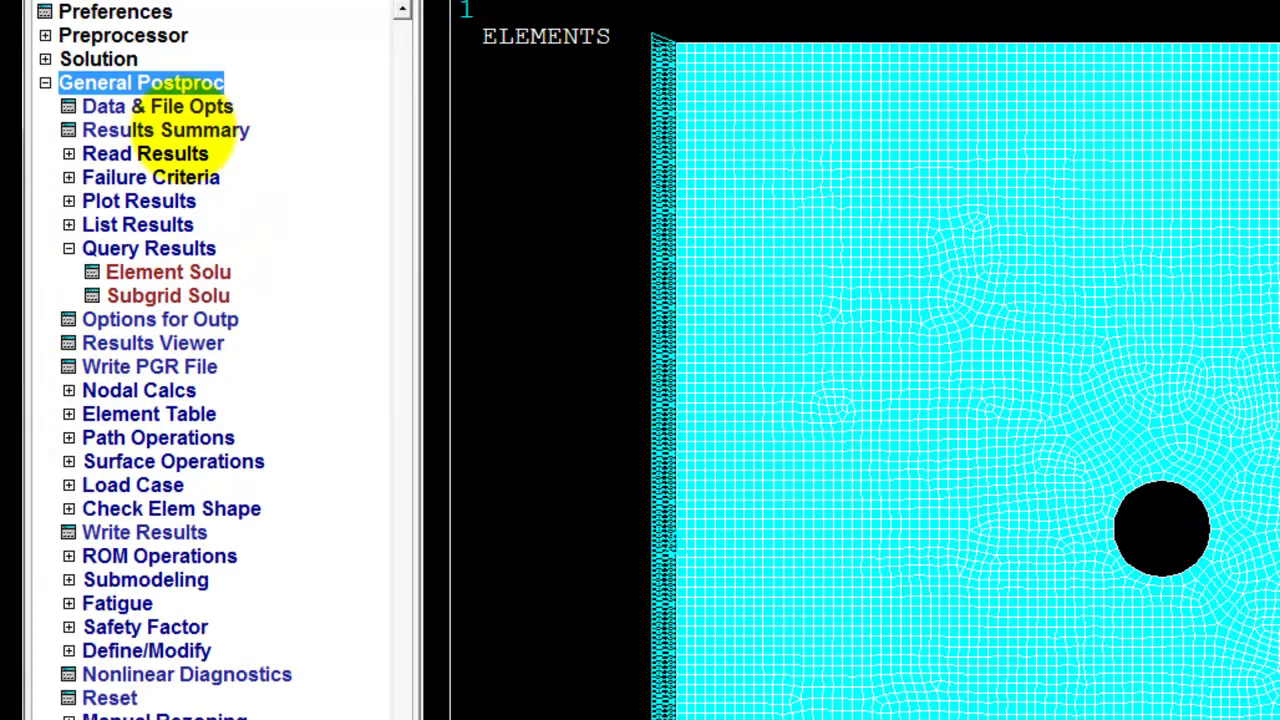
pyautogui.click(125, 200)
pyautogui.click(178, 224)
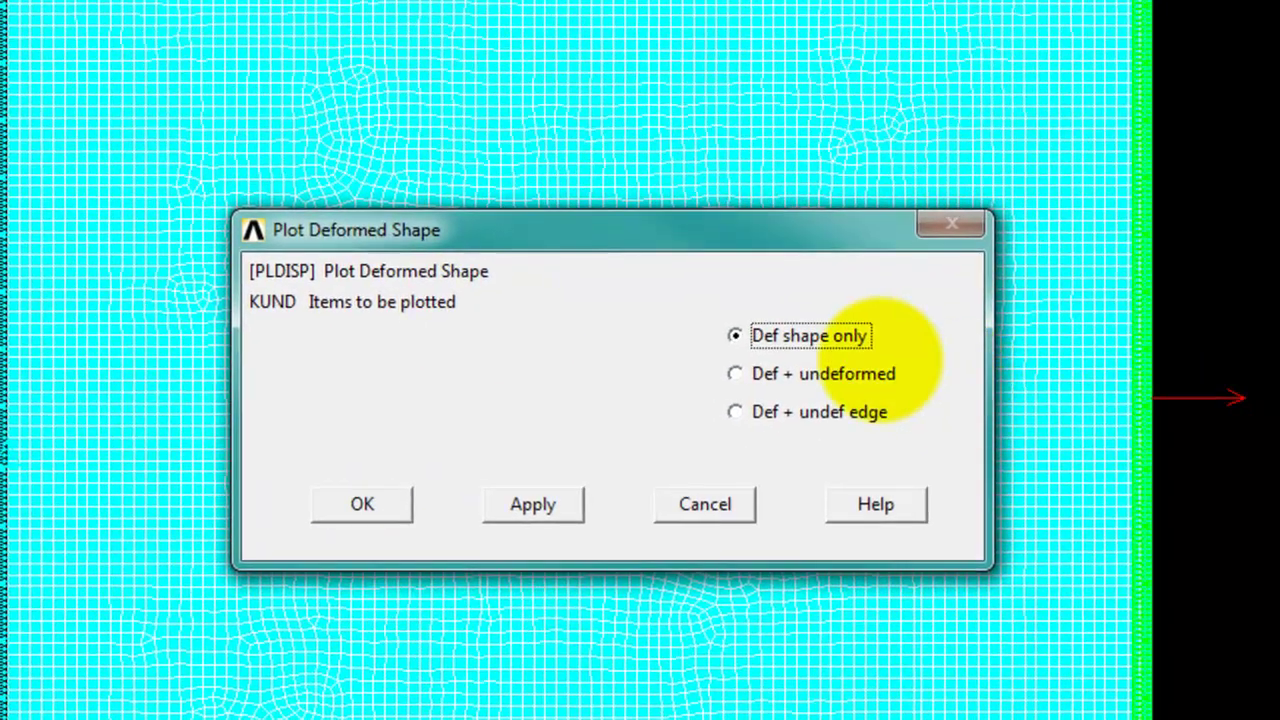
pyautogui.click(757, 412)
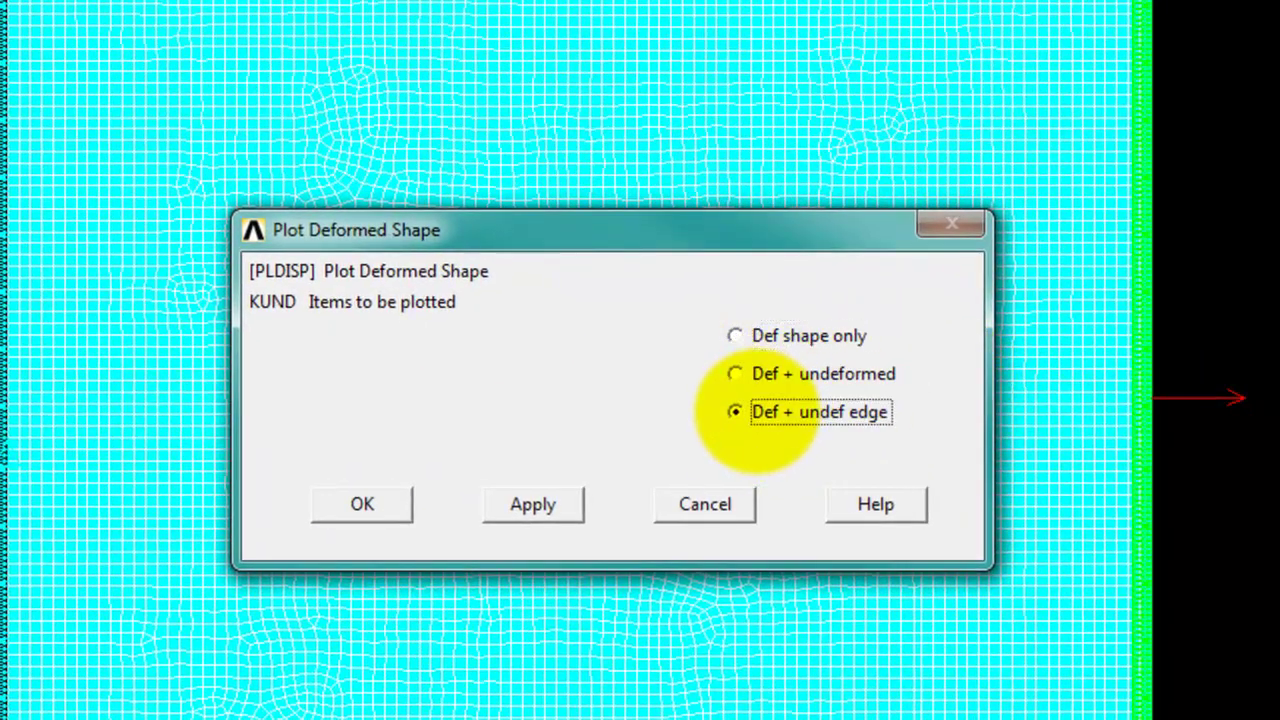
pyautogui.click(362, 504)
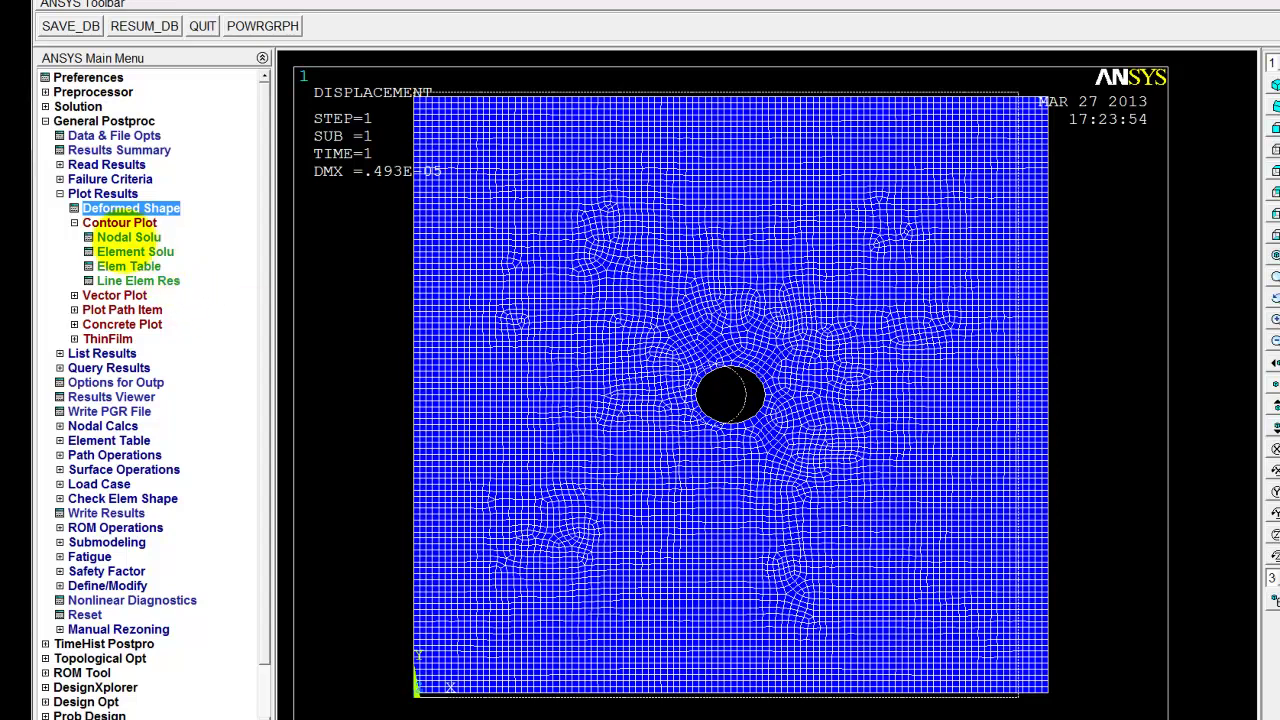
# Contour the nodal X-component of stress (SX), ranging from -695377 to .301E+08.
pyautogui.click(128, 237)
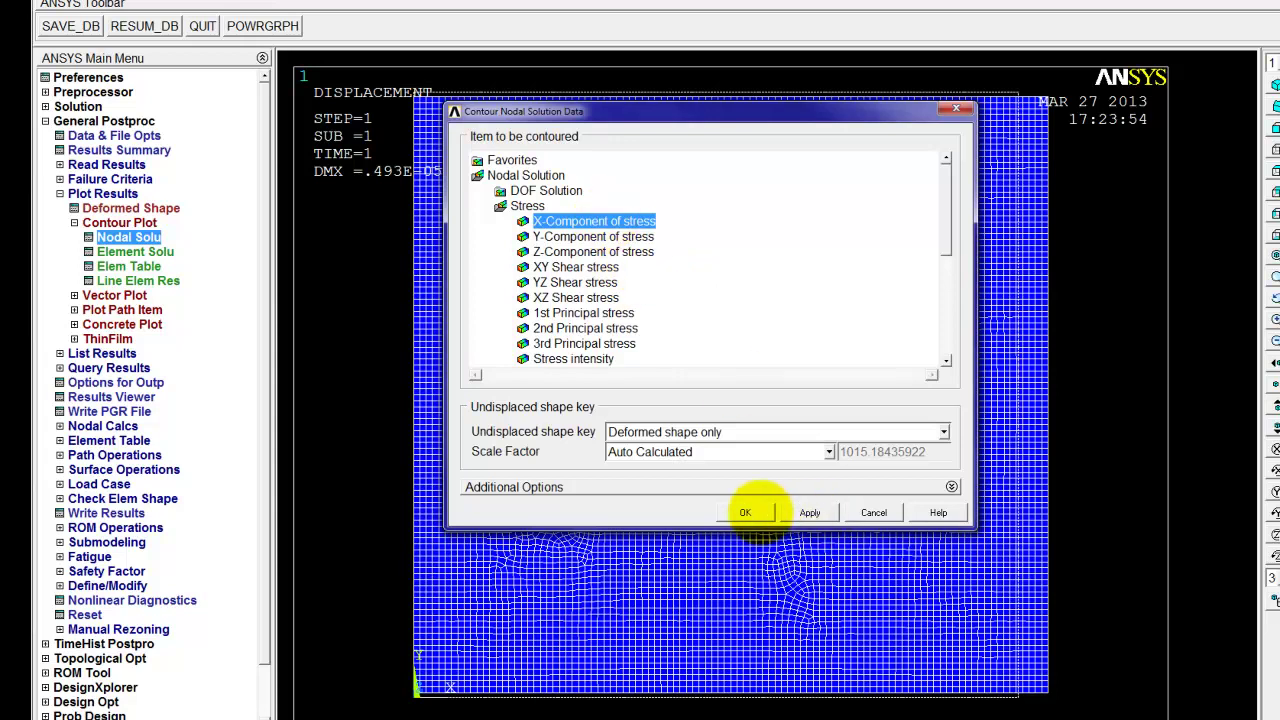
pyautogui.click(752, 513)
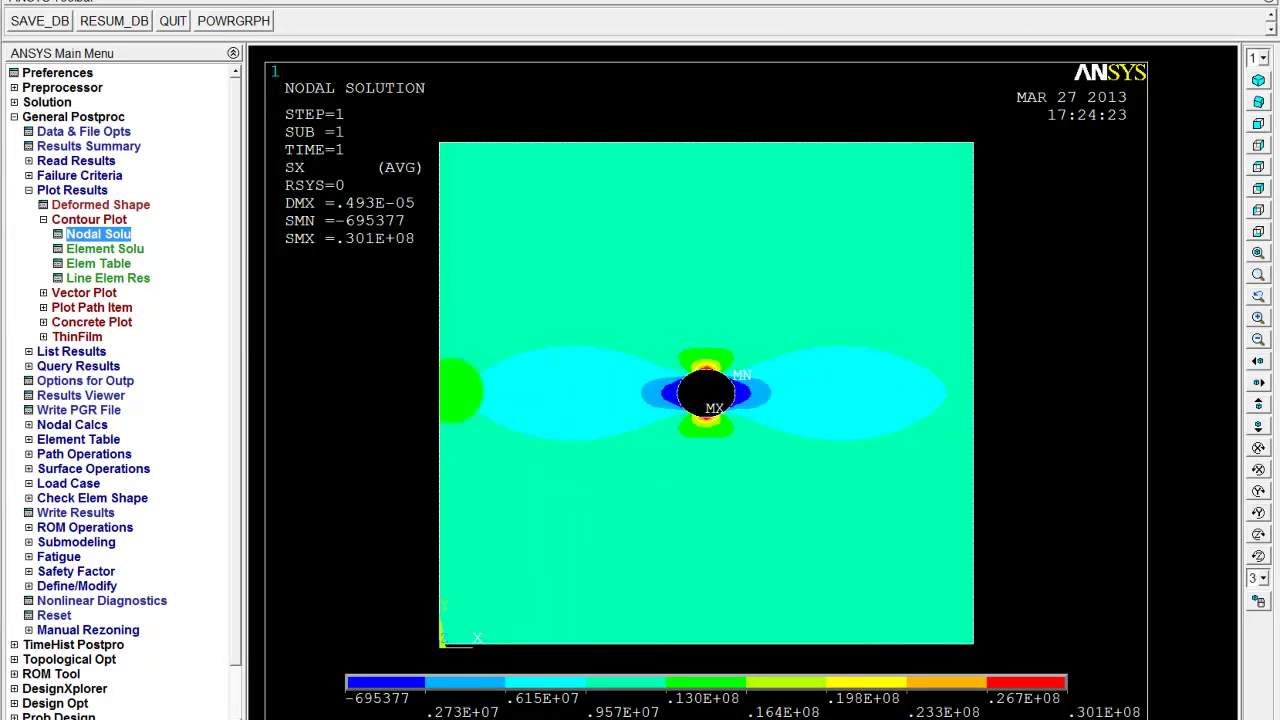
pyautogui.click(60, 219)
pyautogui.click(45, 190)
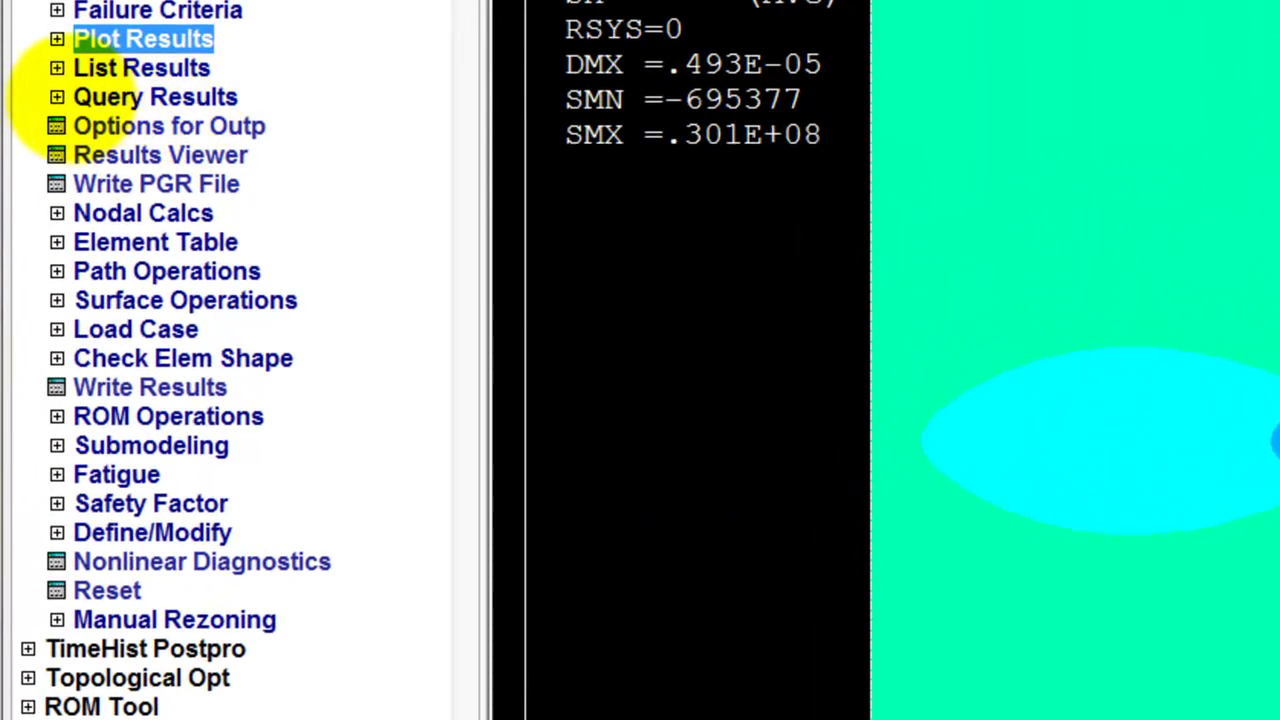
# Query subgrid SX stress at the hole's top edge, reading .299E+08.
pyautogui.click(57, 97)
pyautogui.click(85, 152)
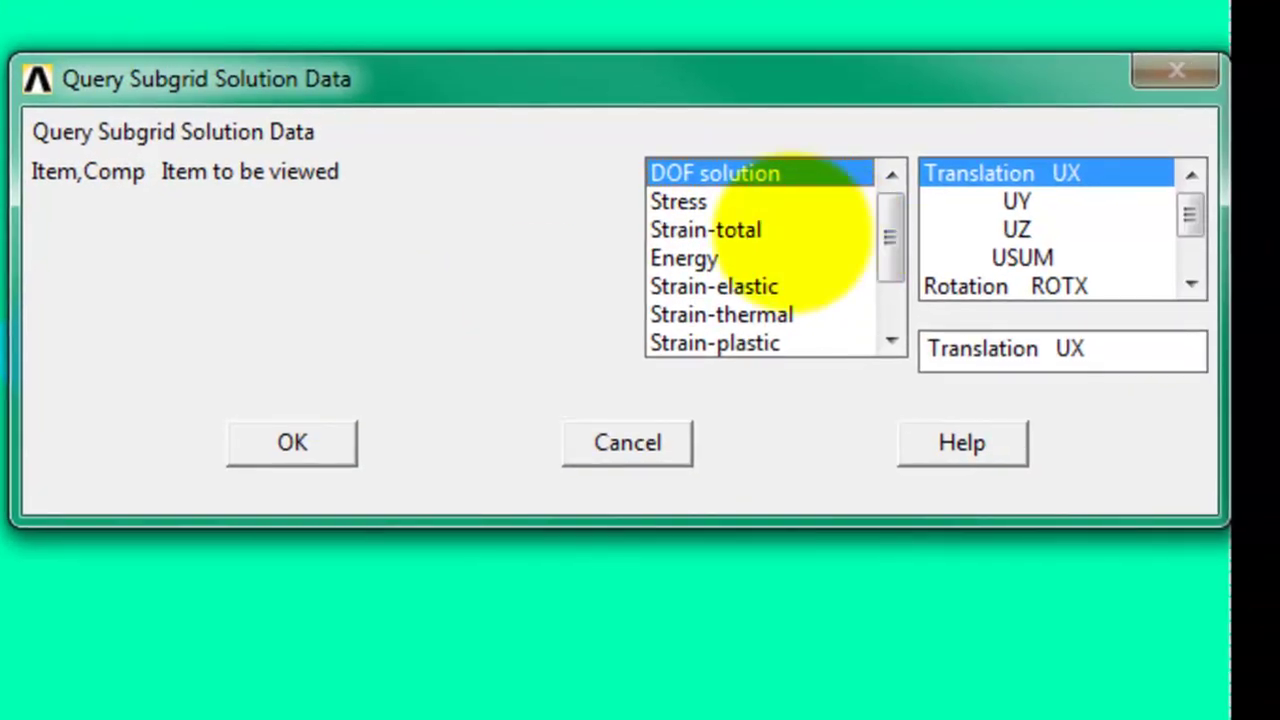
pyautogui.click(708, 201)
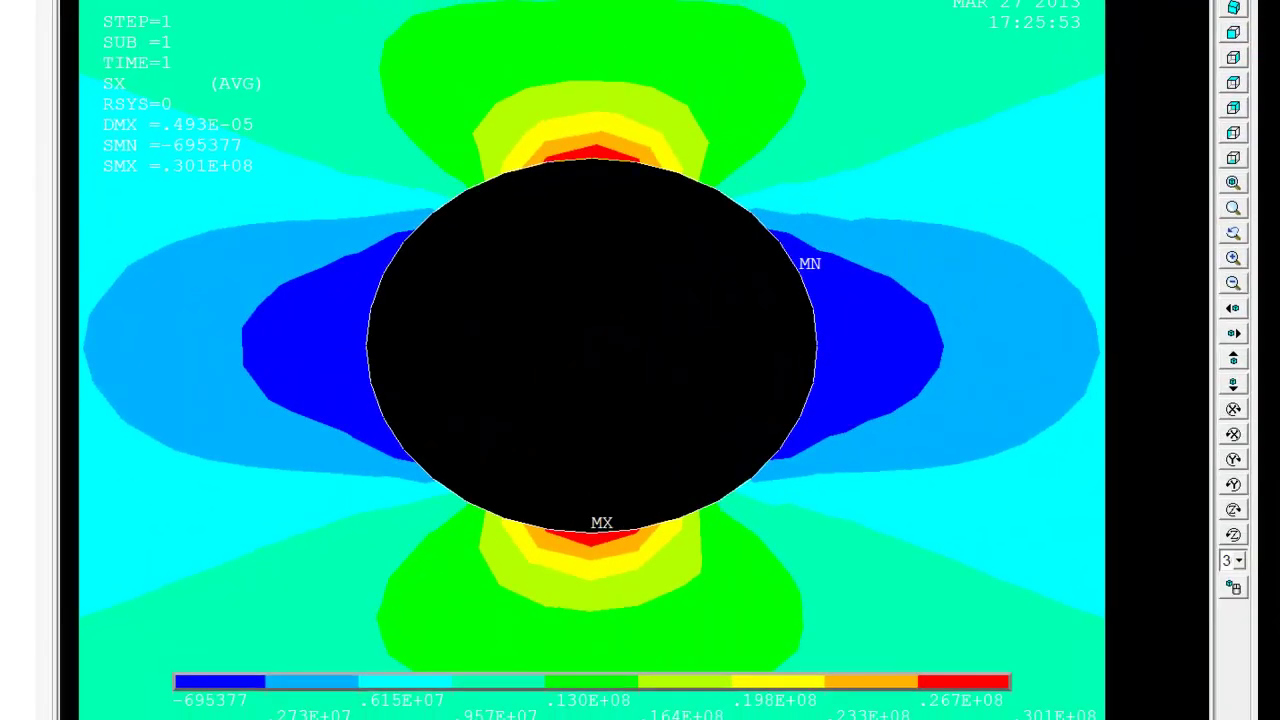
pyautogui.click(591, 157)
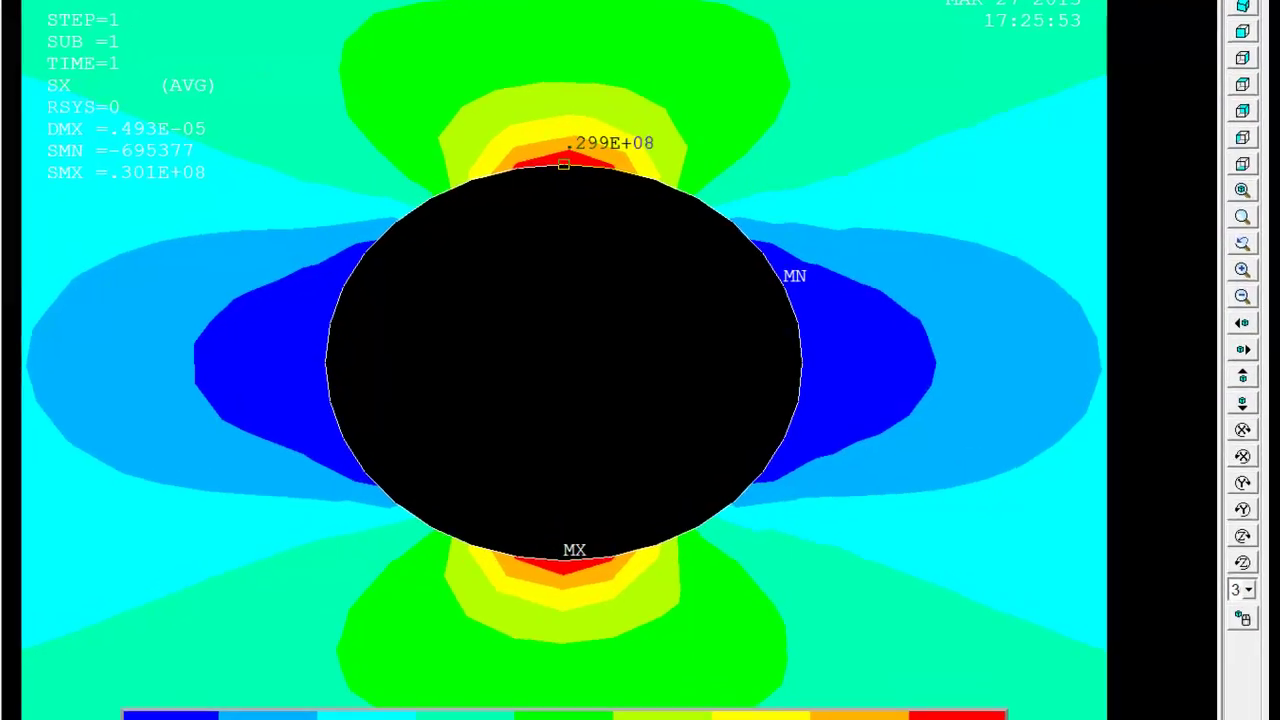
# Label SX at further nodes along the hole's upper edge and above it.
pyautogui.click(550, 131)
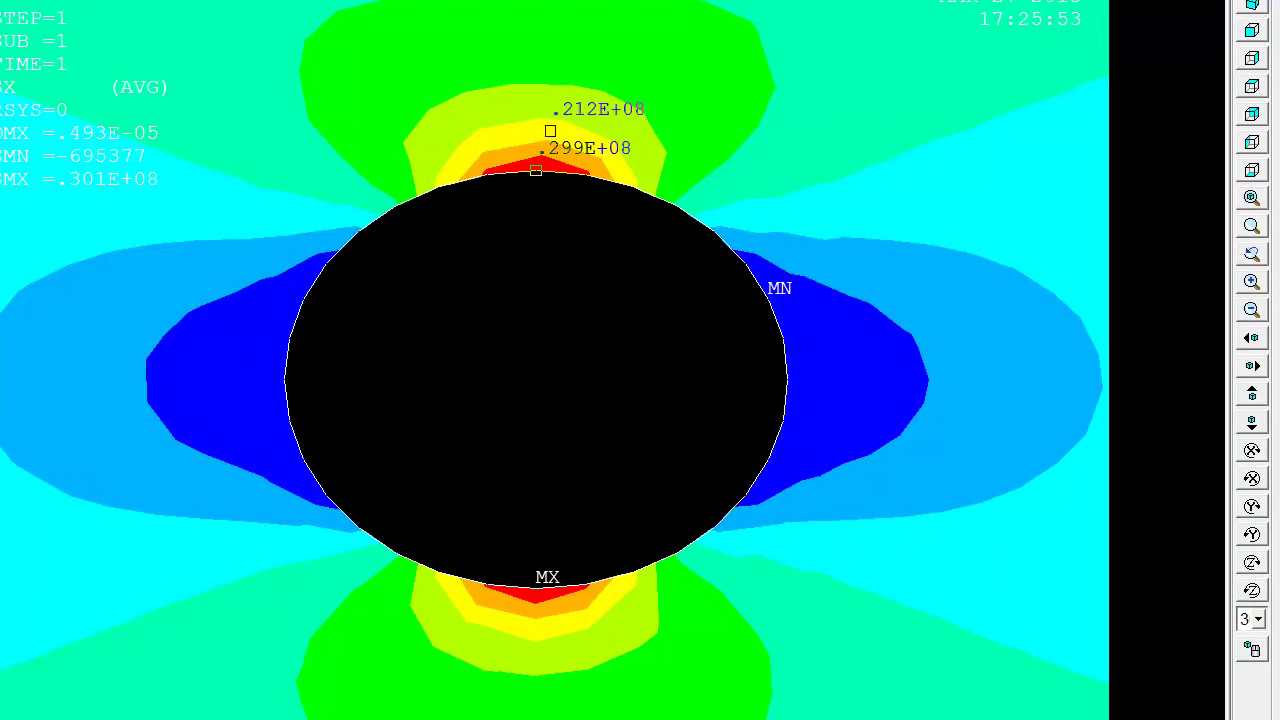
pyautogui.click(585, 174)
pyautogui.click(632, 186)
pyautogui.click(651, 165)
pyautogui.click(676, 206)
pyautogui.click(635, 118)
pyautogui.click(713, 105)
pyautogui.click(626, 75)
pyautogui.click(590, 101)
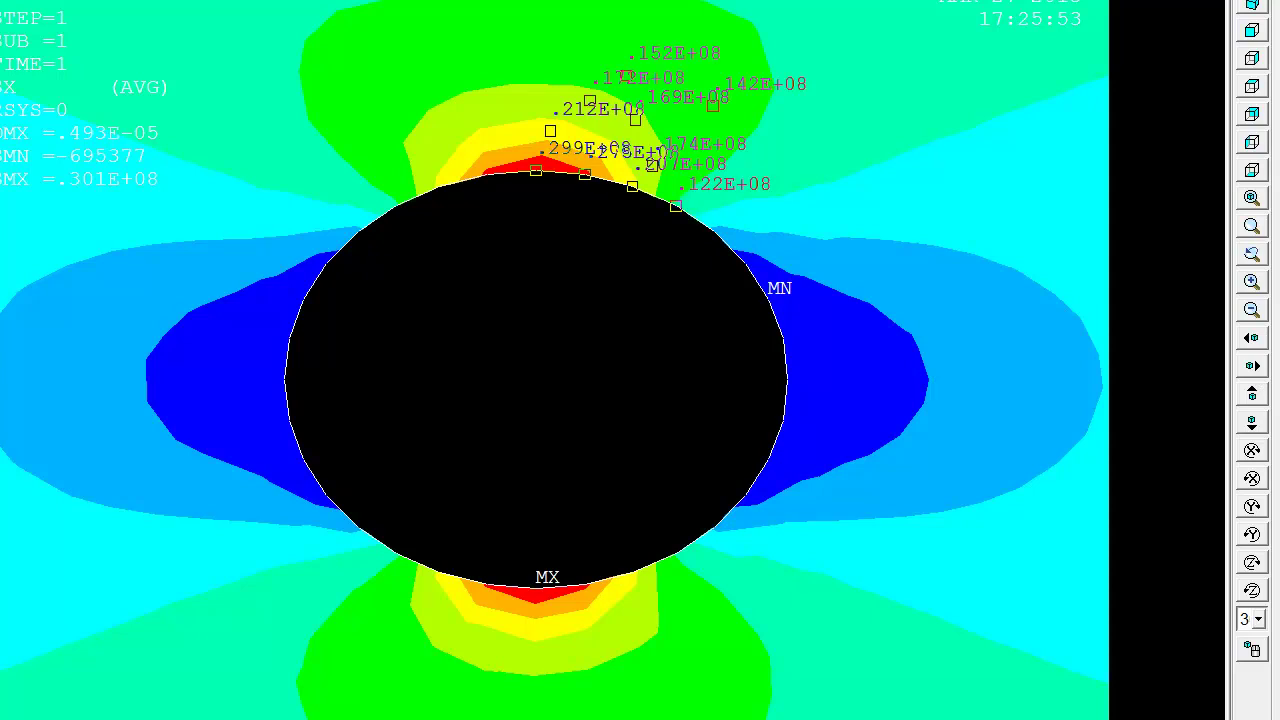
# Label SX at three nodes below the hole.
pyautogui.click(535, 626)
pyautogui.click(587, 626)
pyautogui.click(631, 675)
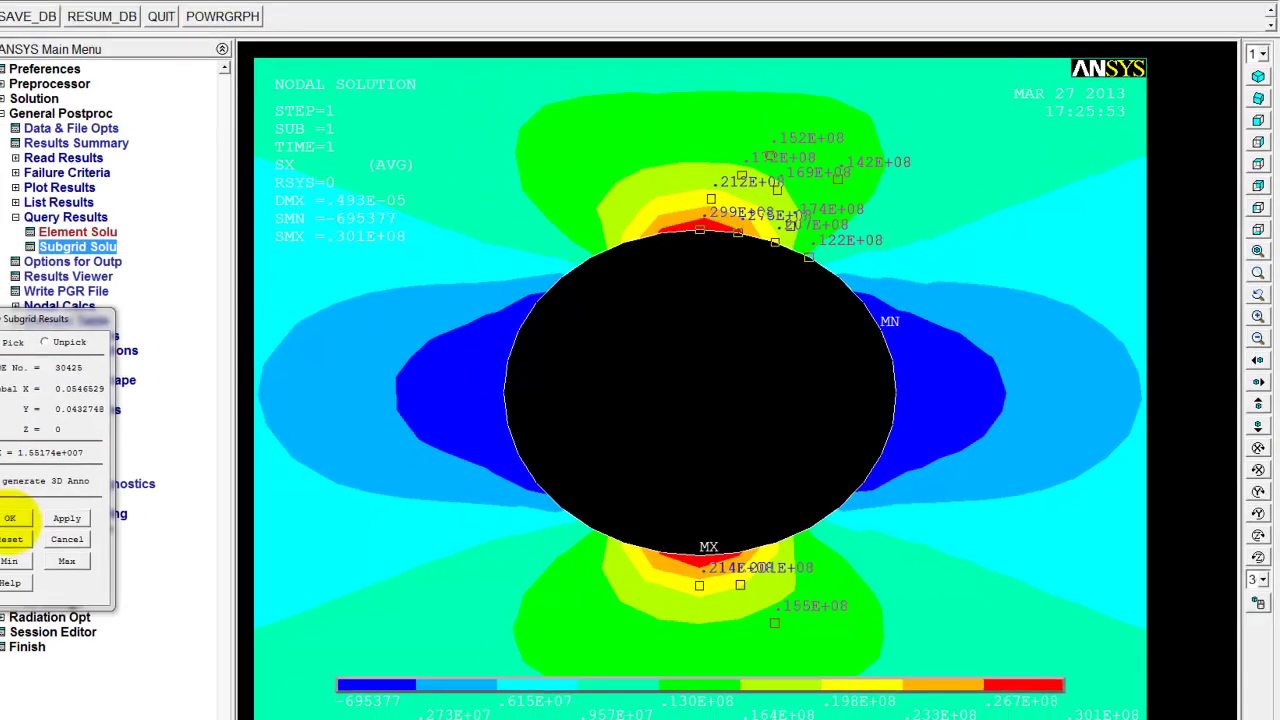
# Close the Query Subgrid Results picker to finish querying.
pyautogui.click(25, 530)
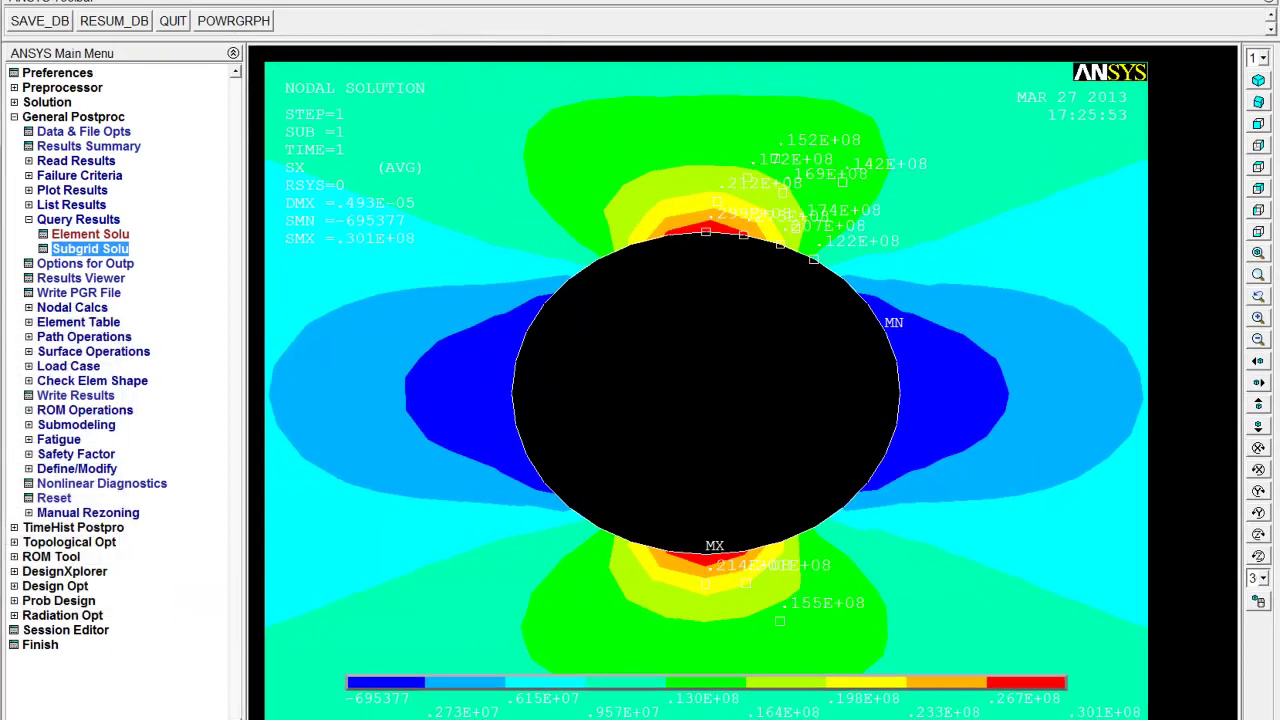